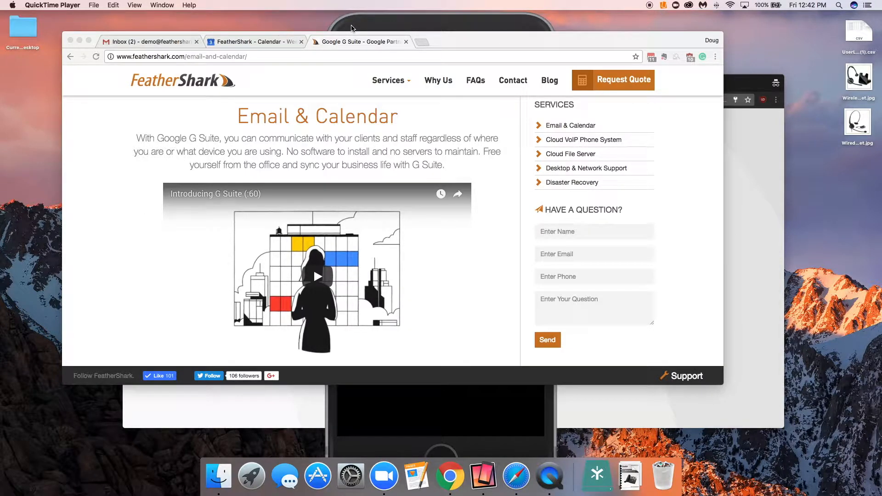
# Step: Open the mirrored phone's Gmail app menu to view the account and mailbox list, then return to the browser
pyautogui.click(351, 28)
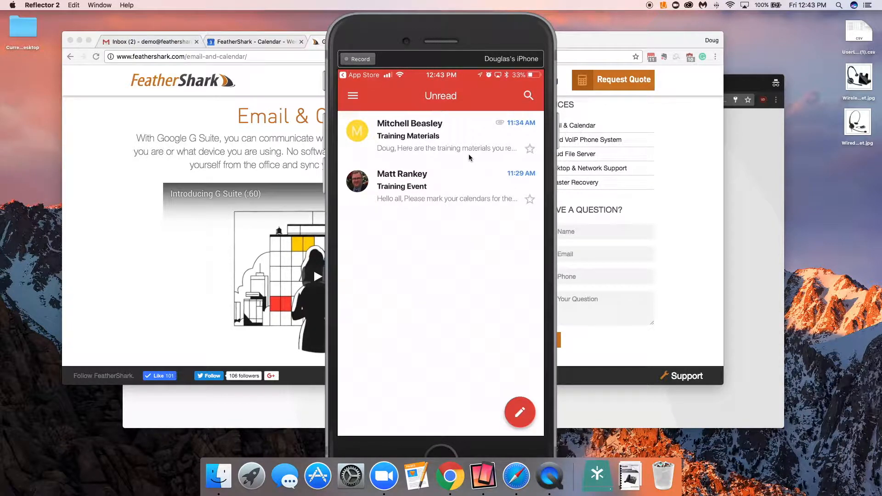
pyautogui.click(353, 97)
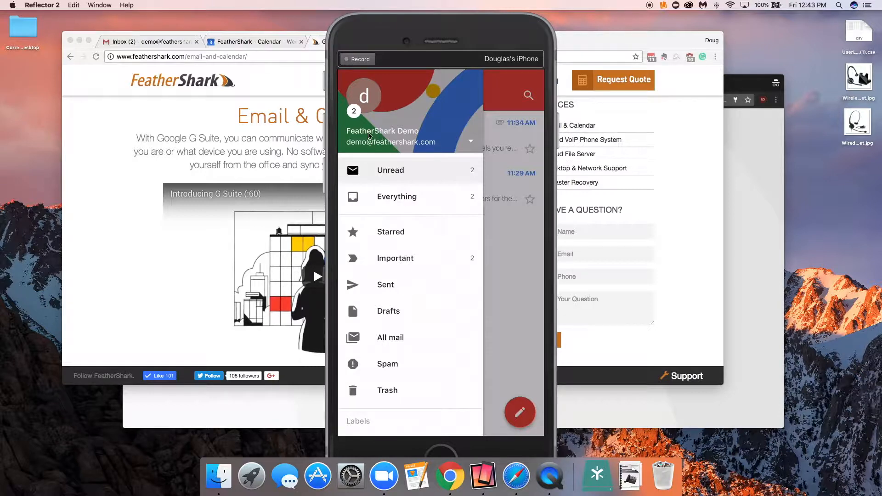
pyautogui.click(374, 143)
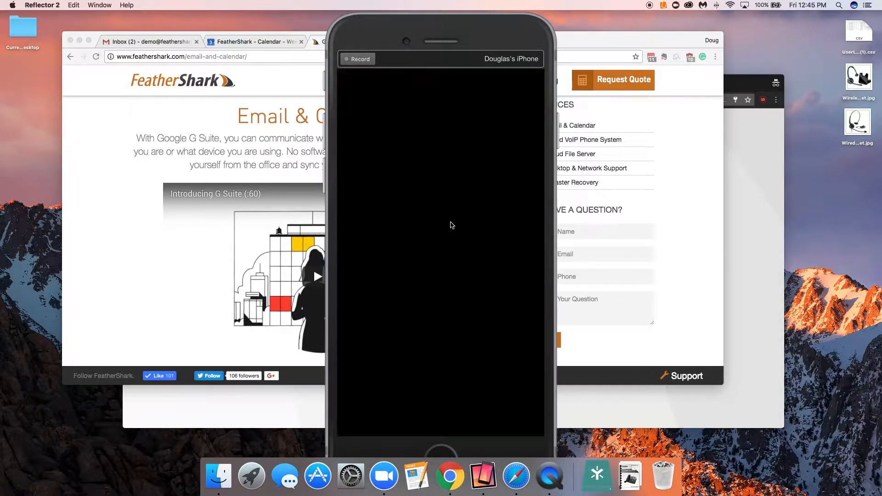
pyautogui.click(609, 38)
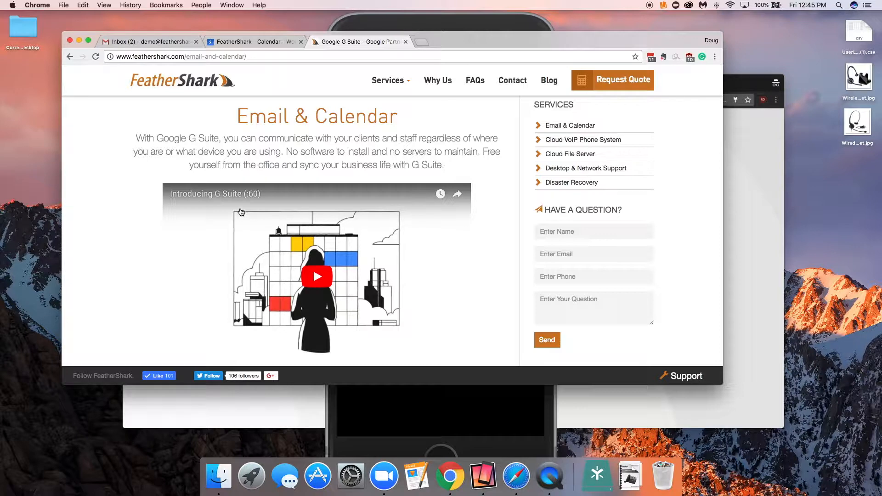
# Step: Open the inbox's account menu and choose to add another account with a different login
pyautogui.click(131, 44)
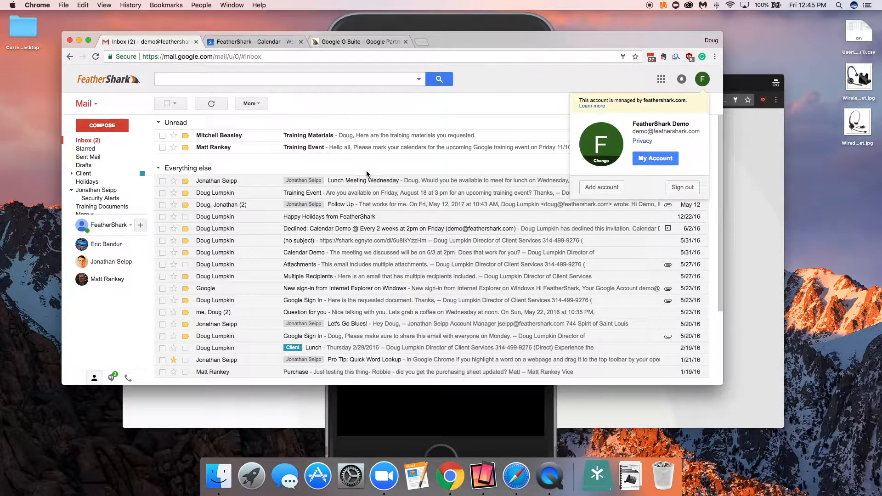
pyautogui.click(600, 189)
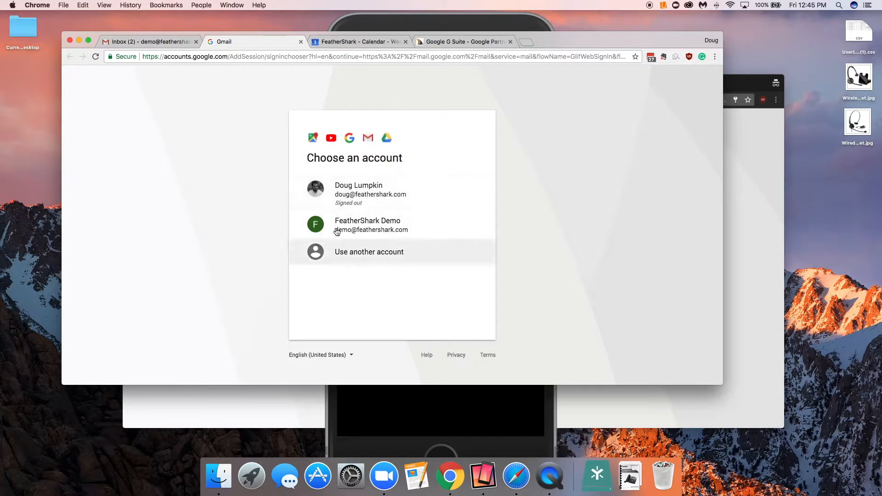
pyautogui.click(350, 251)
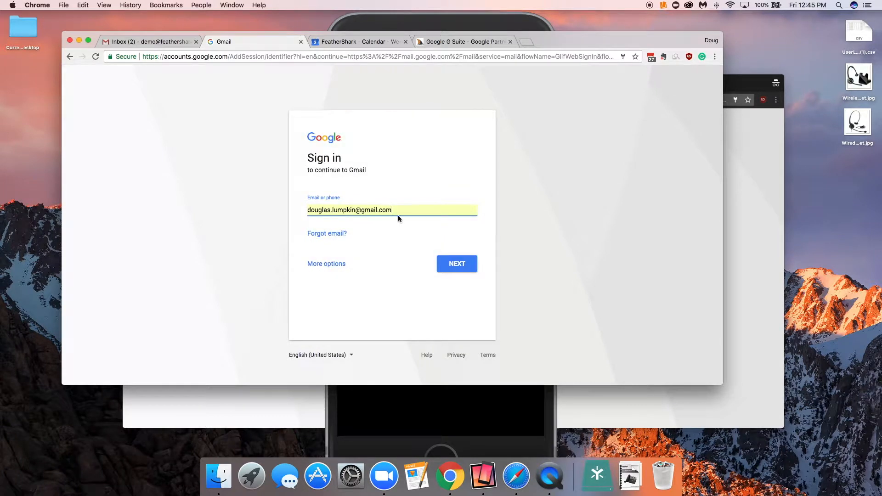
# Step: Enter a sign-in e-mail address and the account password for the other account, then close the sign-in tab
pyautogui.moveTo(400, 210); pyautogui.dragTo(294, 195)
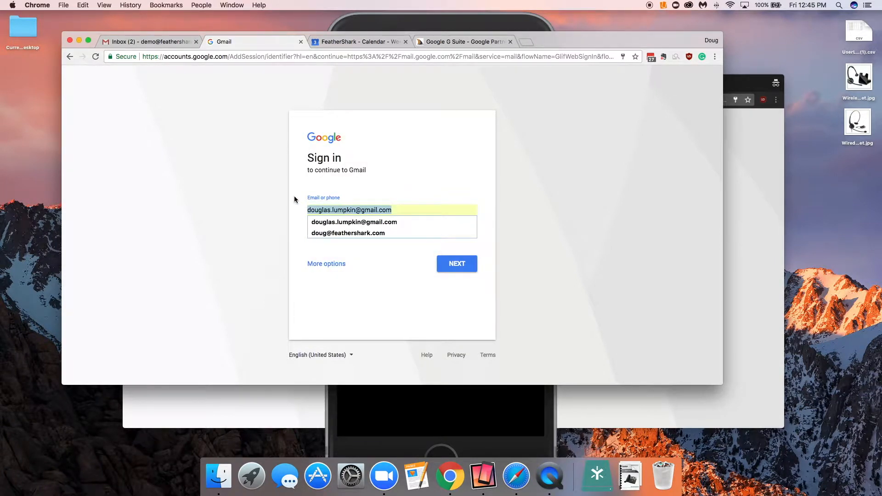
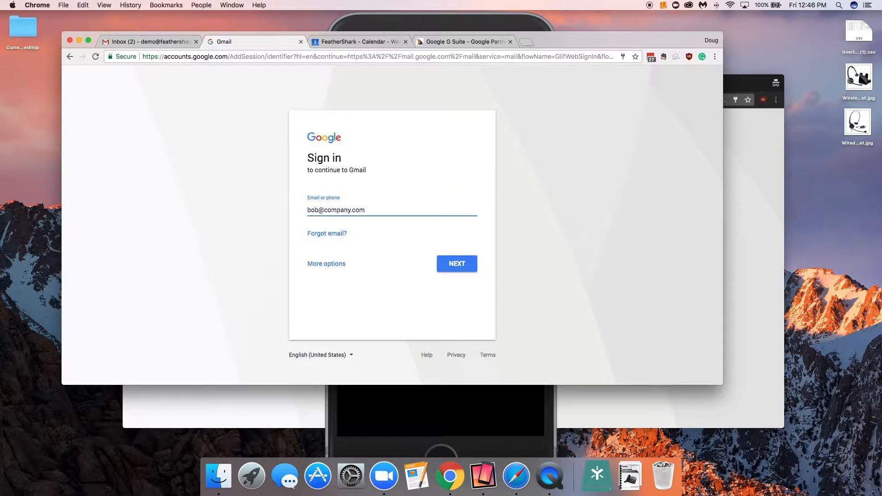
pyautogui.click(455, 269)
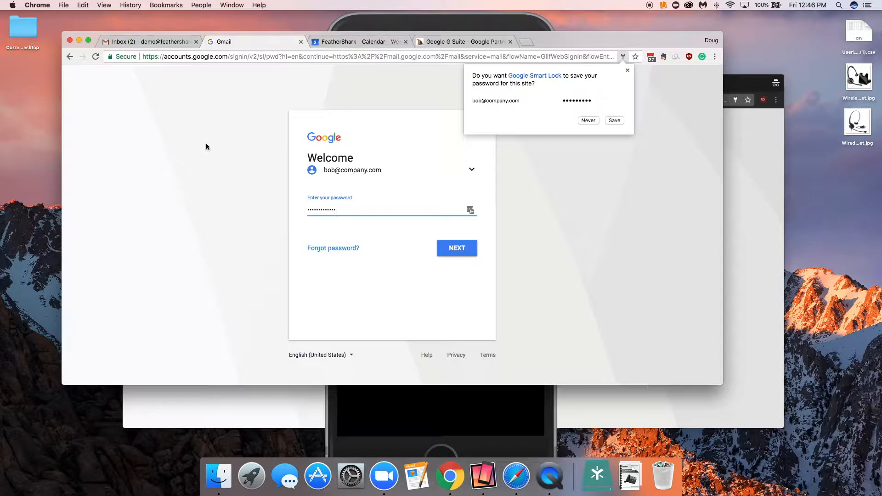
pyautogui.click(302, 42)
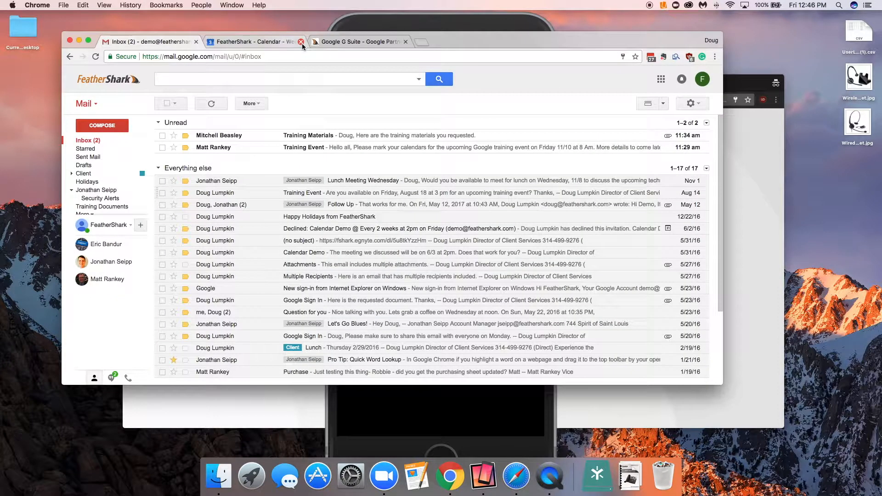
# Step: Switch between the incognito sign-in window and the main inbox window to compare them
pyautogui.click(756, 87)
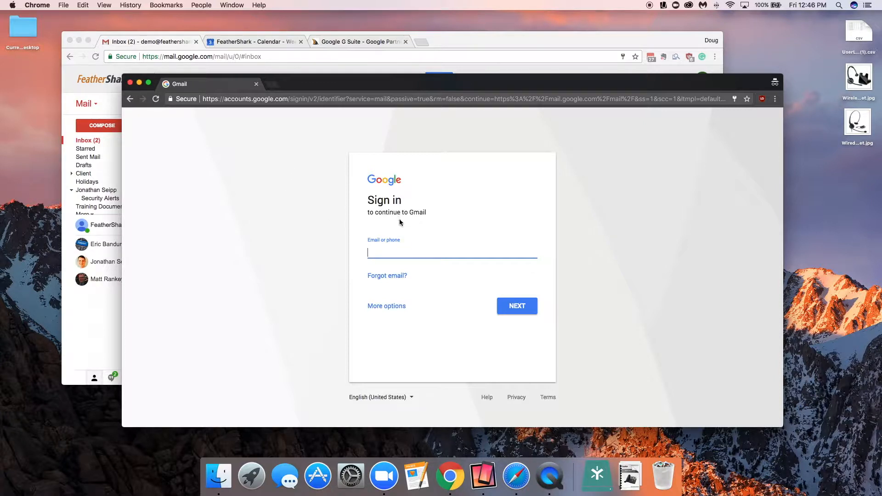
pyautogui.click(380, 252)
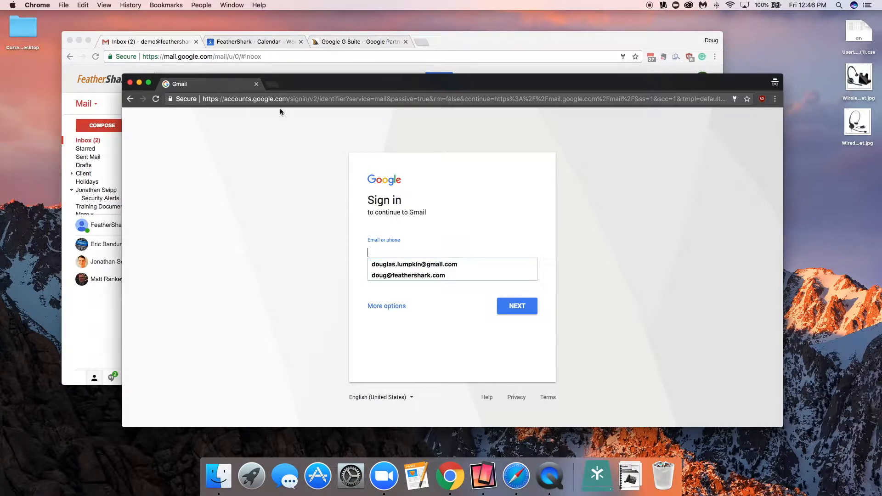
pyautogui.click(135, 47)
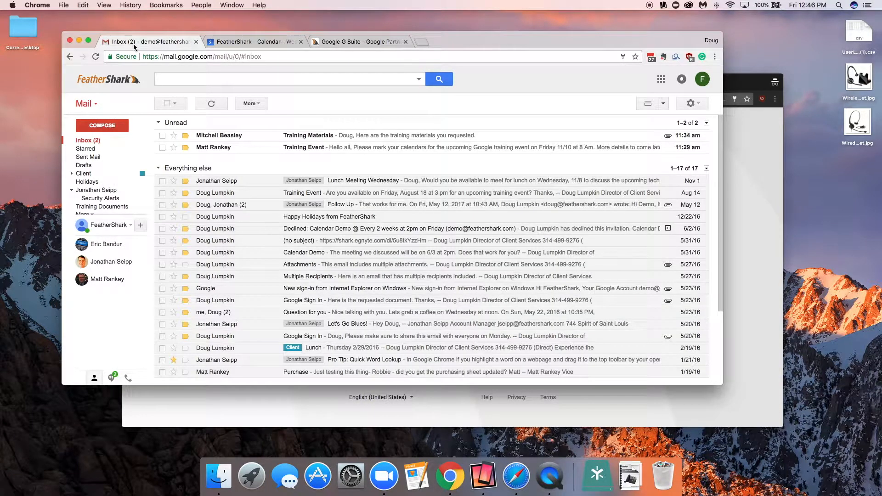
pyautogui.click(741, 82)
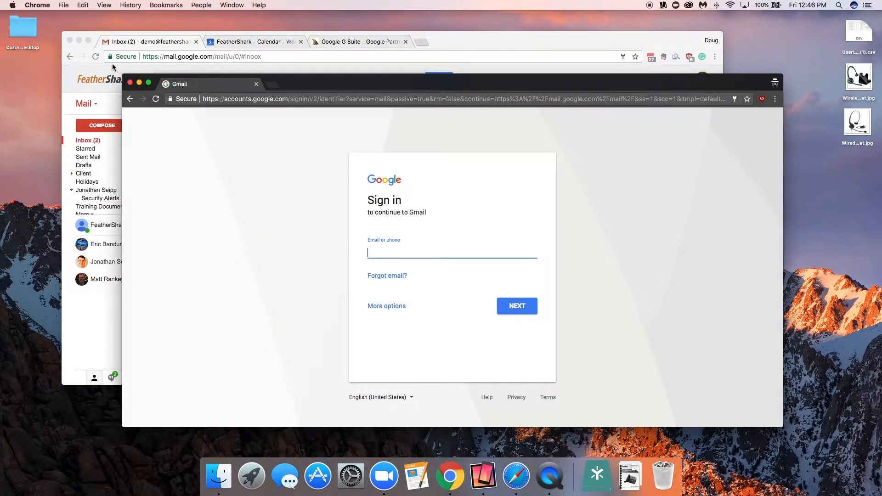
pyautogui.click(130, 82)
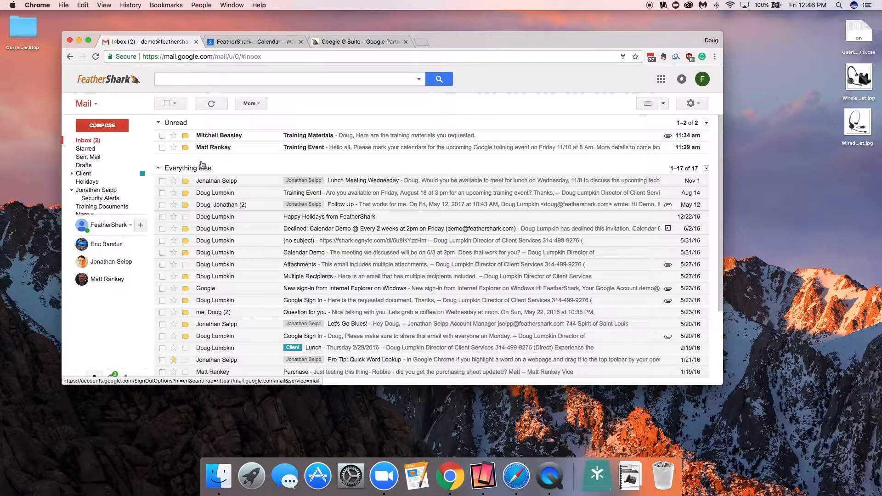
# Step: Open a new message and discard it
pyautogui.click(97, 125)
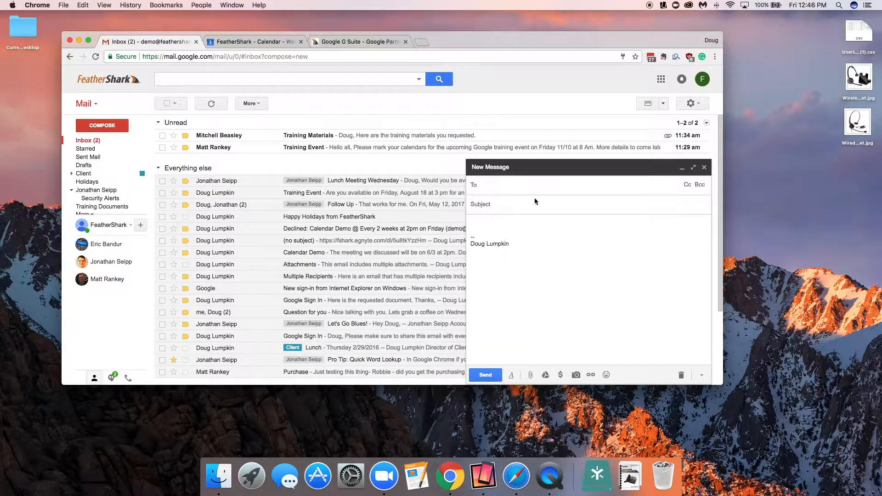
pyautogui.click(682, 375)
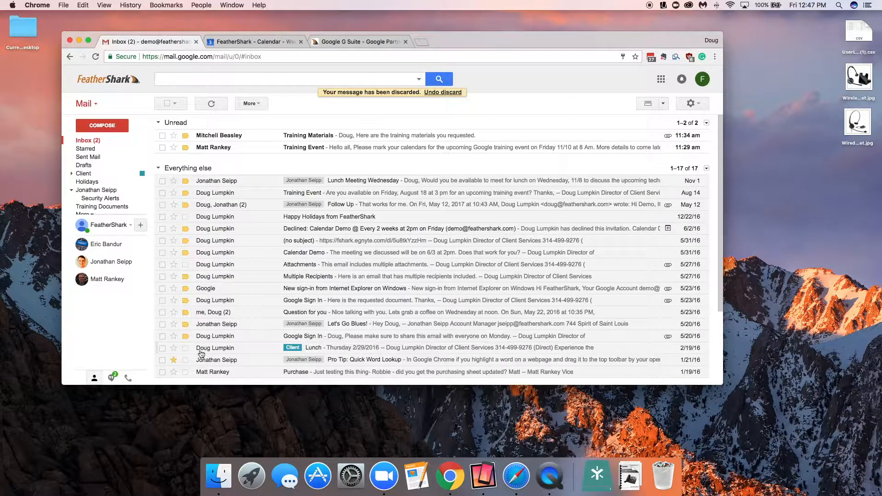
# Step: Open the Starred, Sent Mail and Inbox folders in turn
pyautogui.click(86, 149)
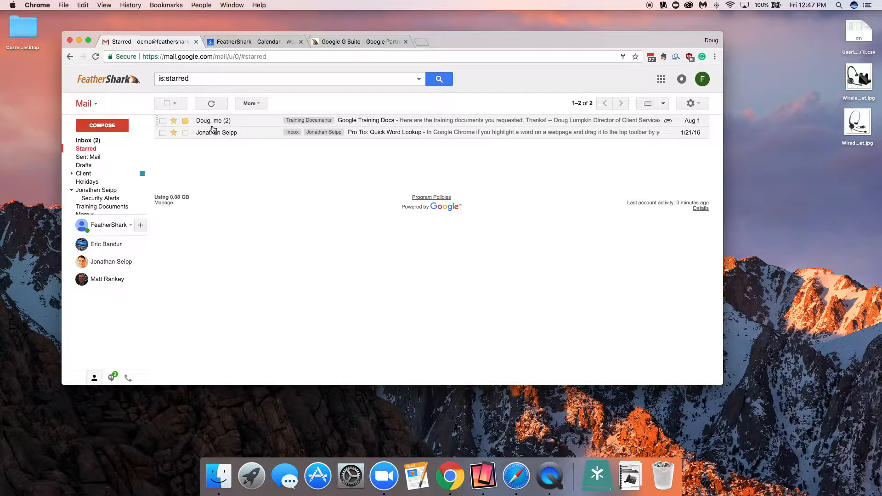
pyautogui.click(89, 157)
pyautogui.click(86, 141)
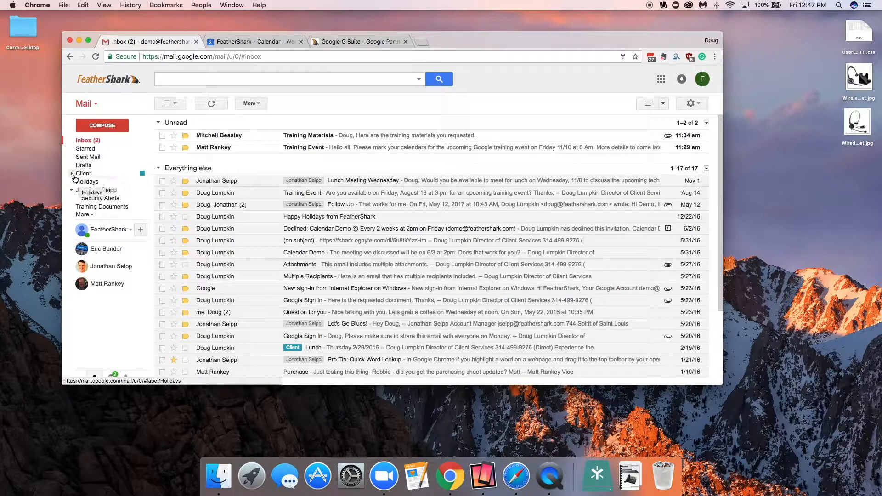
# Step: Collapse the nested label under the person's name and expand the full label list
pyautogui.click(72, 191)
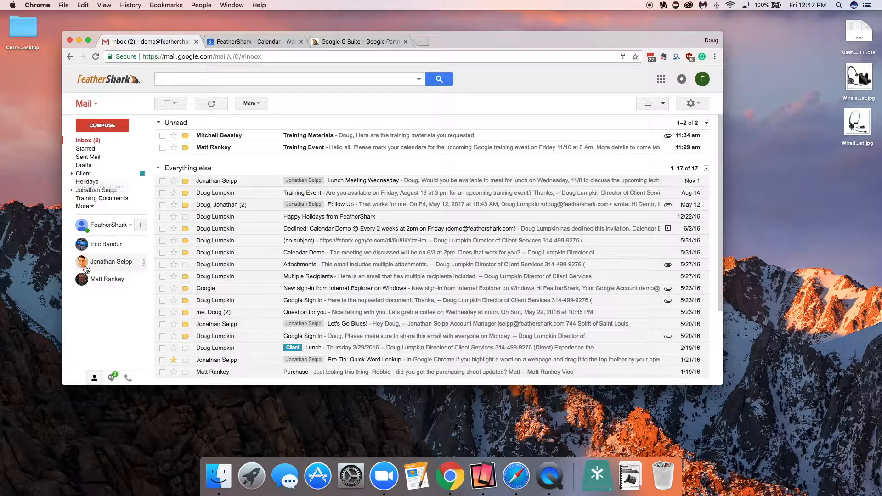
pyautogui.click(92, 207)
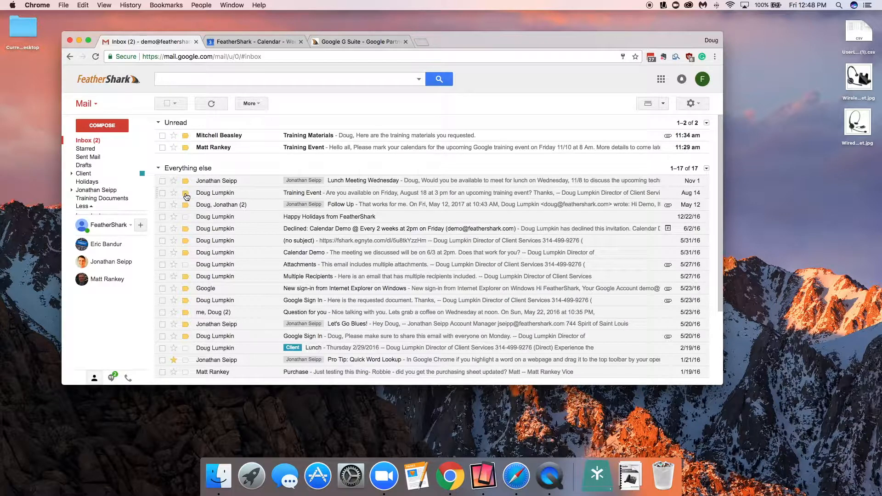
# Step: Mark the August 14 'Training Event' conversation as not important
pyautogui.moveTo(186, 197)
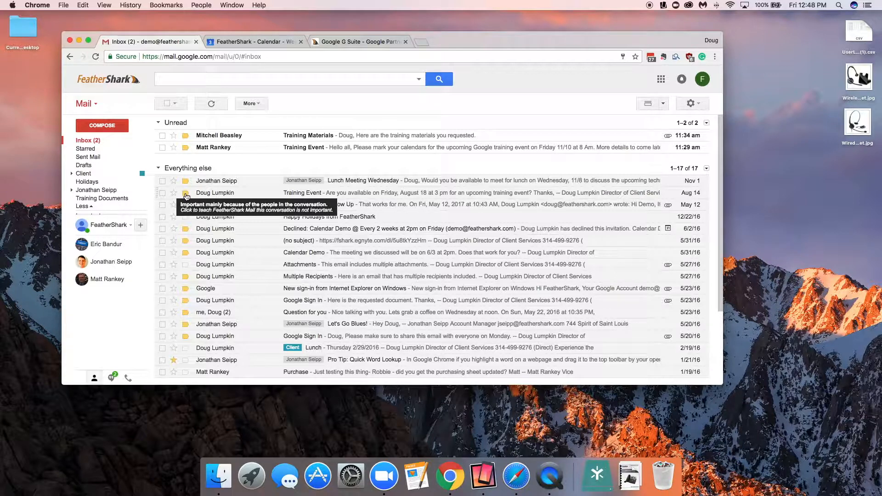
pyautogui.click(186, 195)
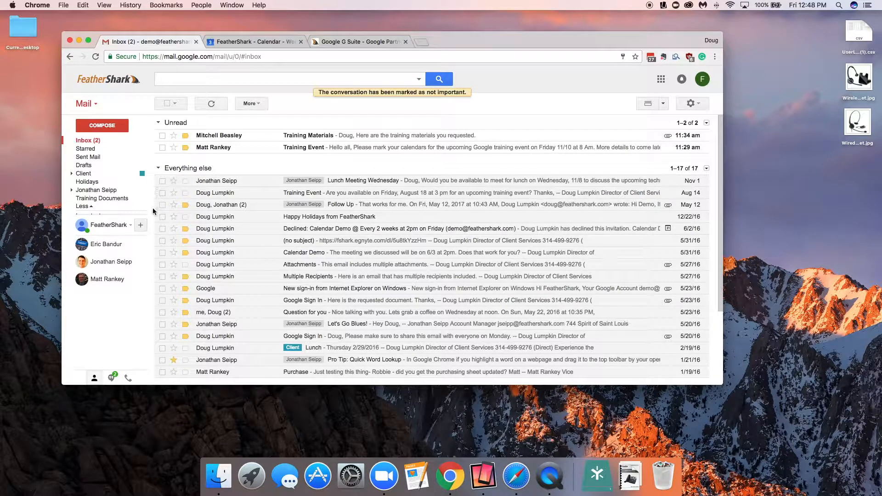
# Step: Start a new message and add the contact matching 'matt' as the To recipient
pyautogui.moveTo(89, 209)
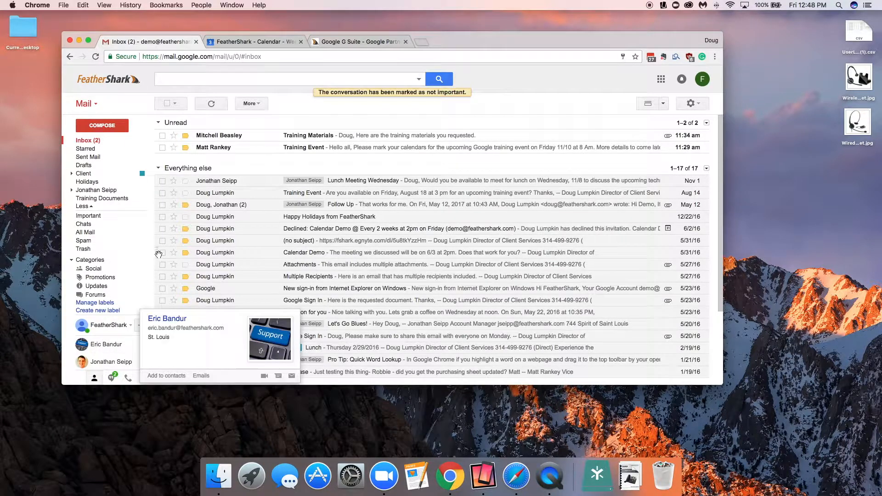
pyautogui.moveTo(93, 242)
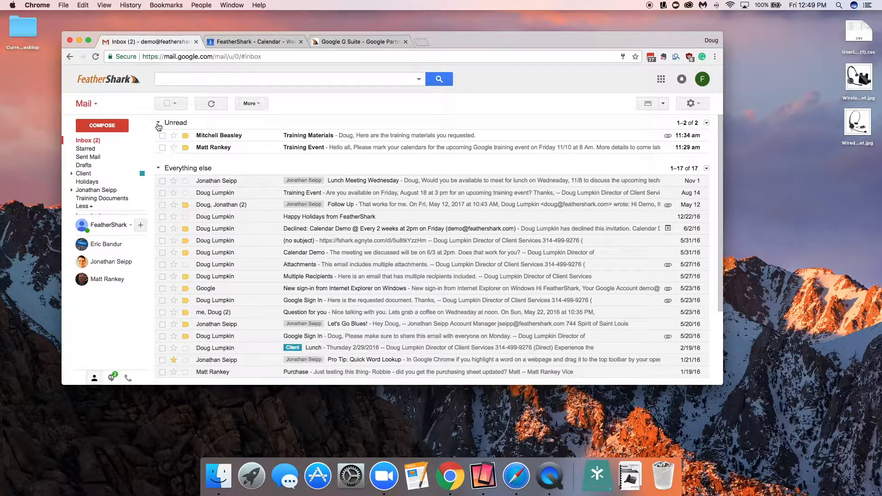
pyautogui.click(103, 129)
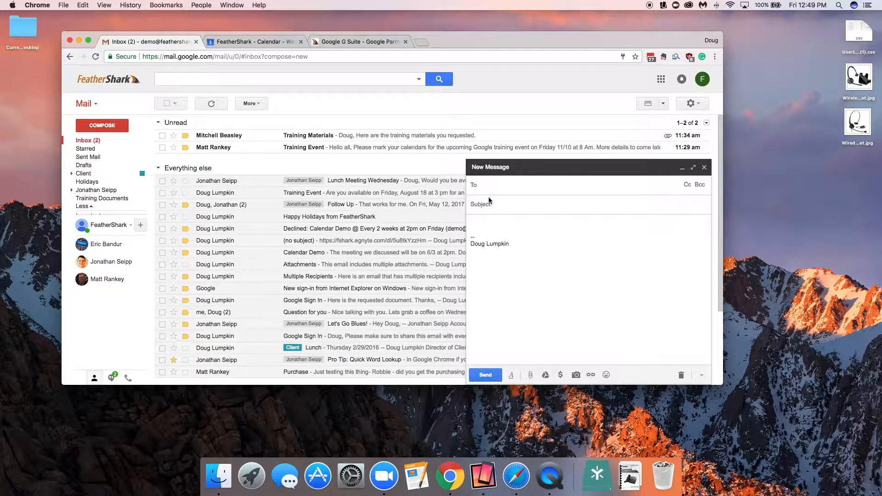
pyautogui.write('matt')
pyautogui.press('Return')
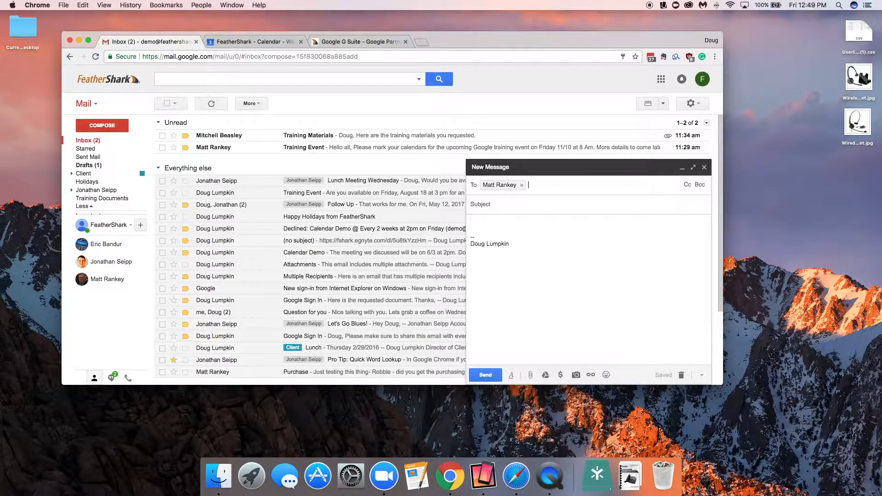
# Step: Open the Cc field and add a coworker's feathershark.com address as a Cc recipient
pyautogui.click(687, 185)
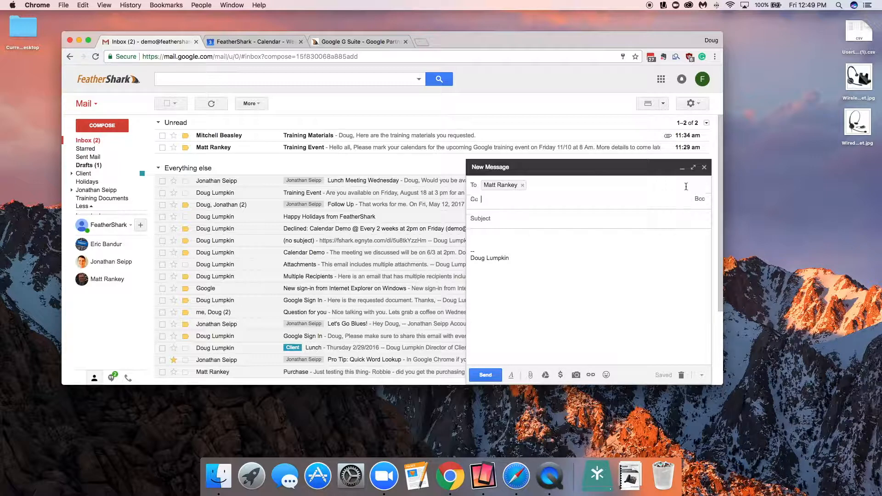
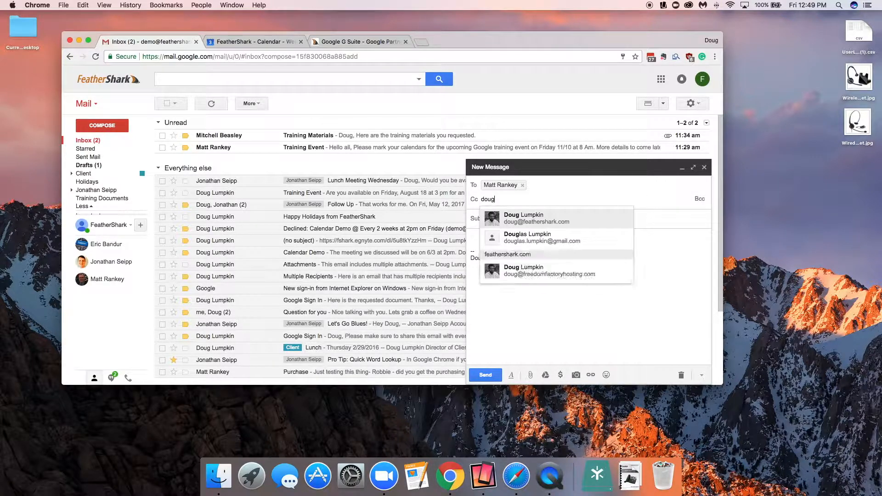
pyautogui.press('Return')
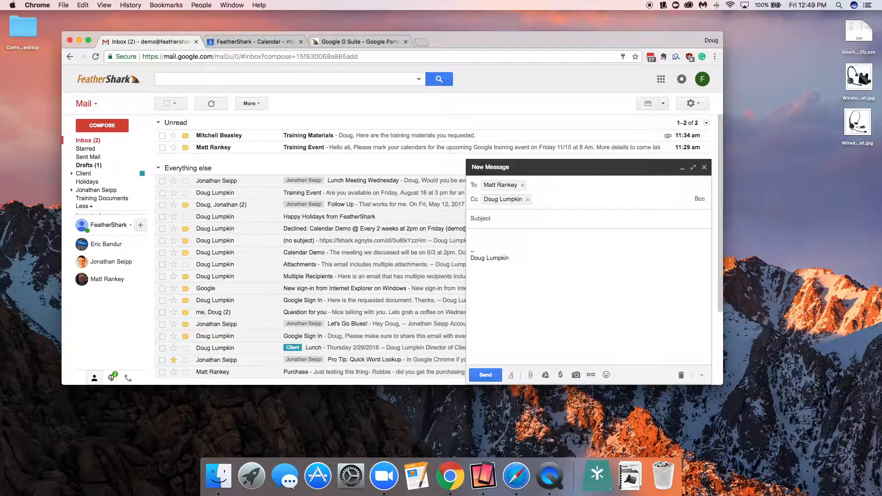
# Step: Open the Bcc field, add the suggested contact starting with 'j', and move to the subject line
pyautogui.click(700, 199)
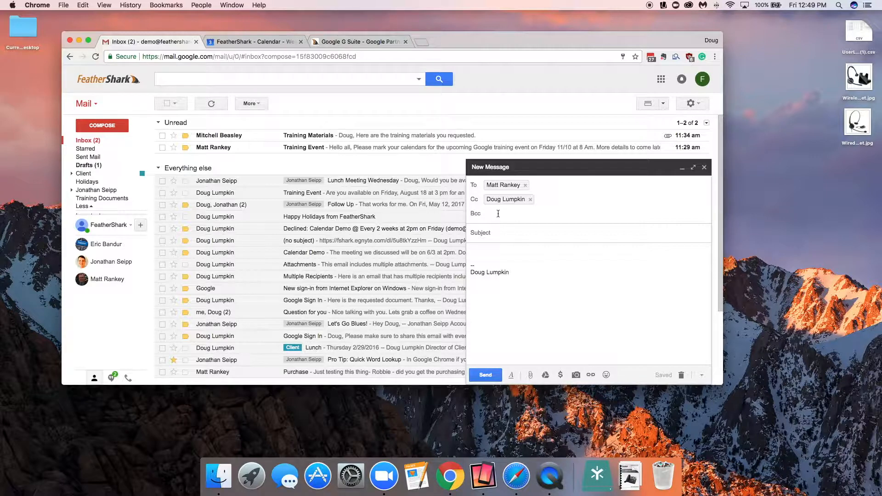
pyautogui.write('j')
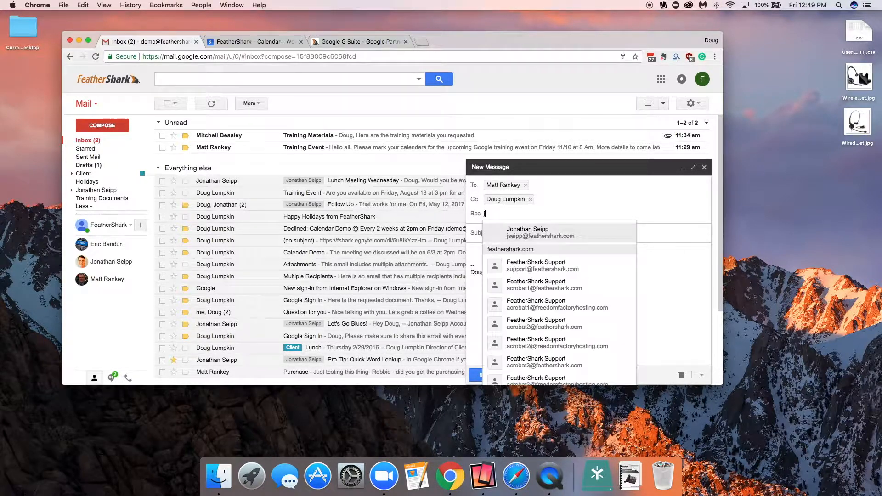
pyautogui.click(519, 232)
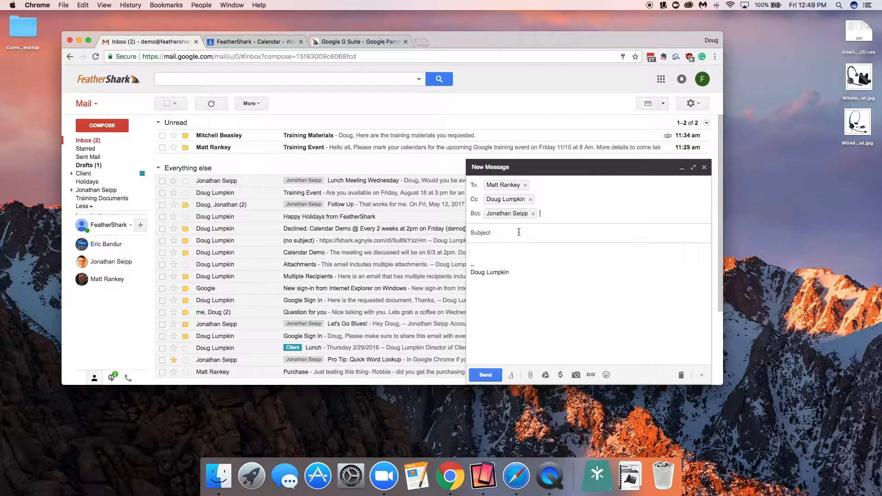
pyautogui.click(513, 233)
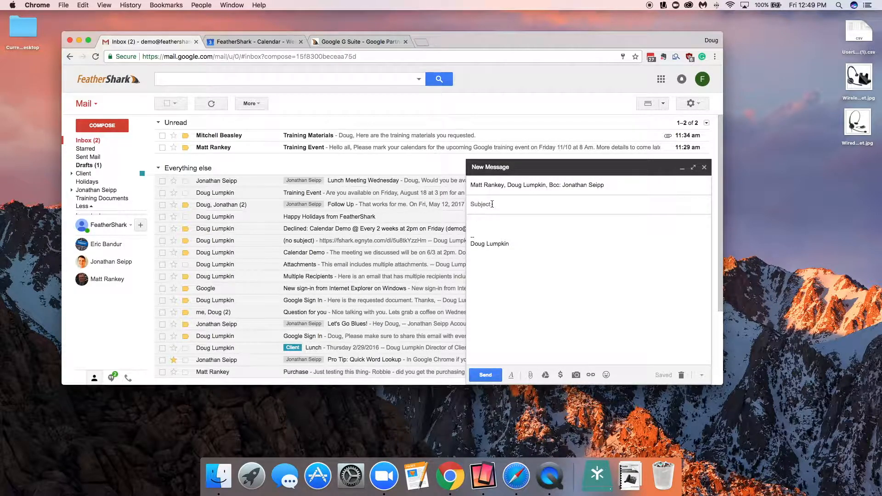
# Step: Set the subject to 'Test' and start the body with the greeting 'Hello,'
pyautogui.write('Test')
pyautogui.press('Tab')
pyautogui.write('Hel')
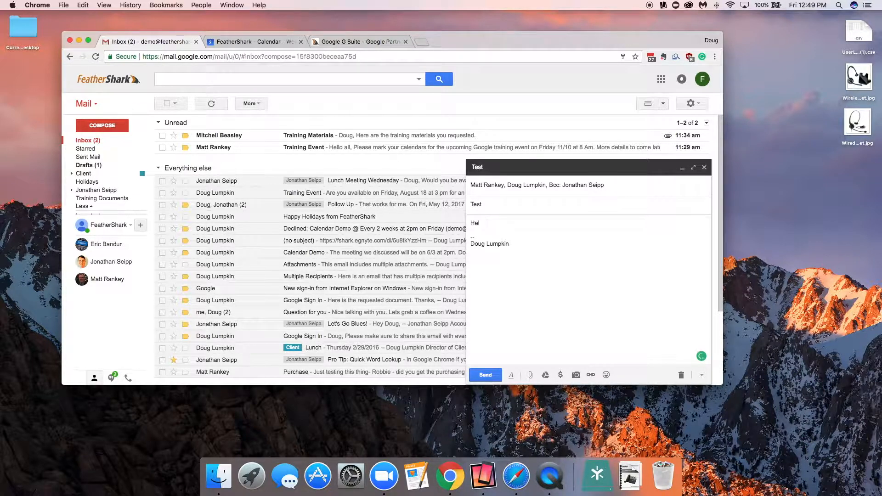
pyautogui.write('lo,')
pyautogui.press('Return')
pyautogui.press('Return')
# Step: Add the body line 'Here is the information you requested.' with a capital H, ending with a new line
pyautogui.write('here ')
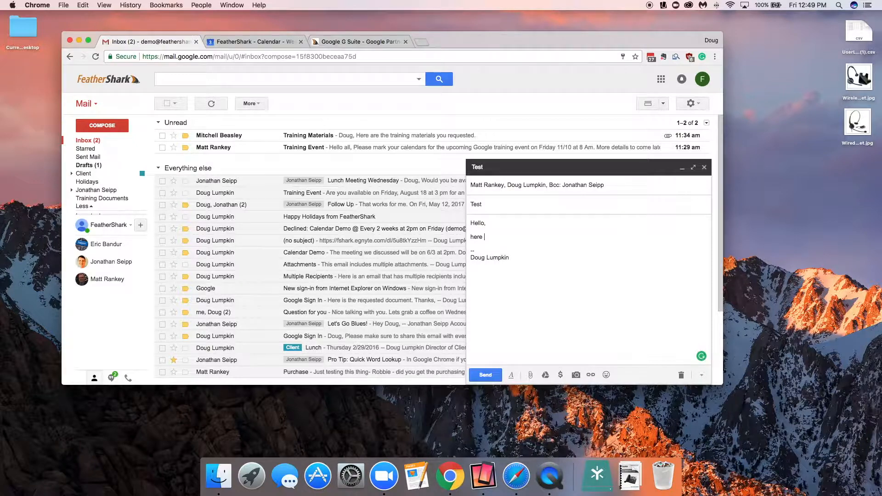
pyautogui.write('is the information you requested.')
pyautogui.click(475, 236)
pyautogui.press('BackSpace')
pyautogui.write('H')
pyautogui.click(576, 239)
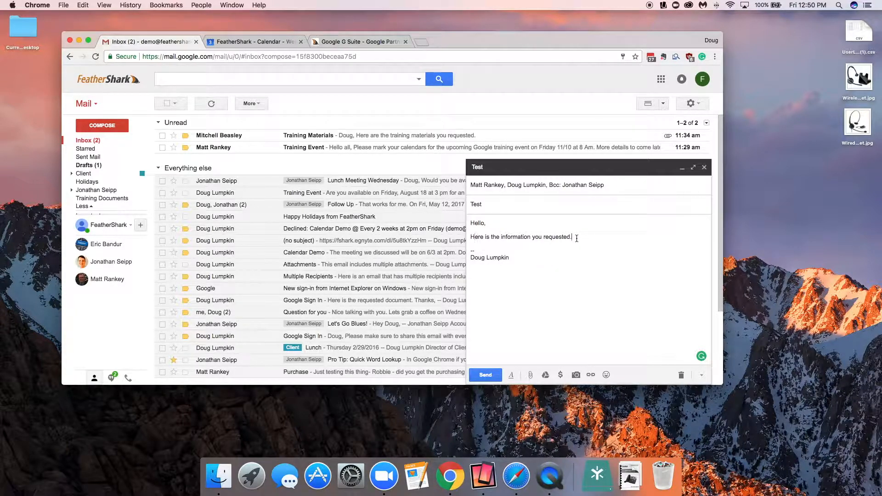
pyautogui.press('Return')
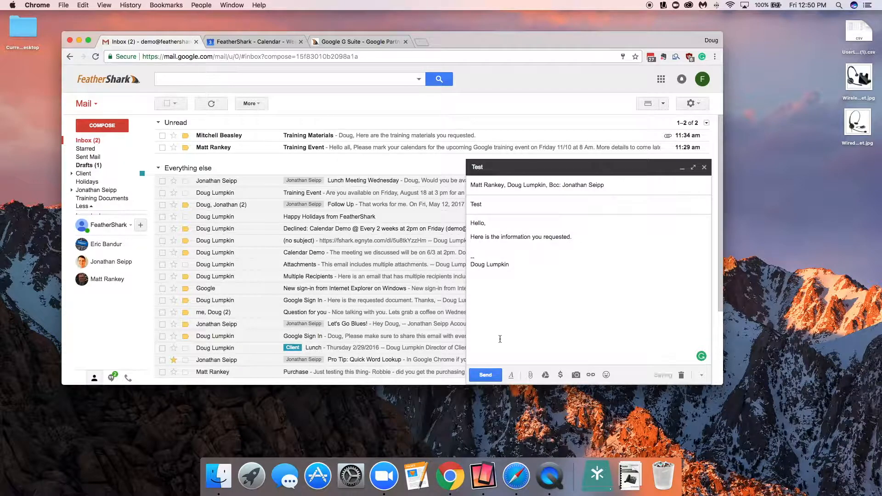
# Step: Copy the G Suite description paragraph from the FeatherShark web page and paste it into the message body
pyautogui.click(513, 377)
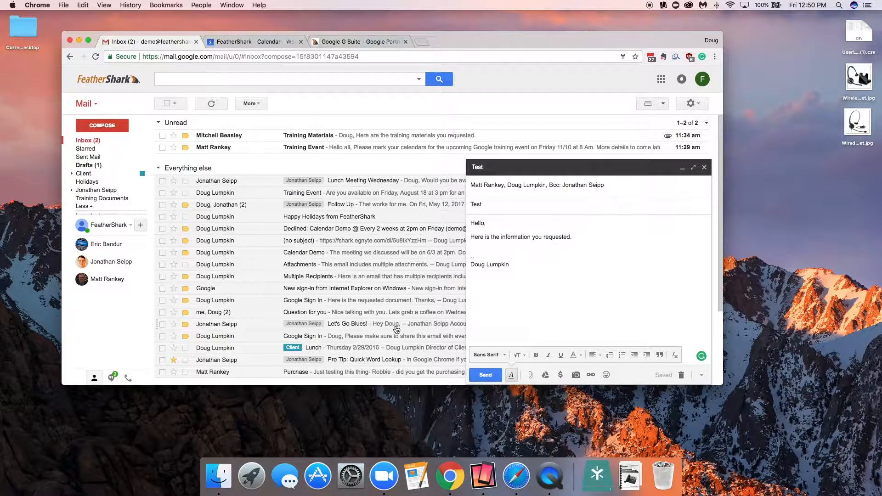
pyautogui.click(354, 42)
pyautogui.moveTo(157, 138); pyautogui.dragTo(376, 160)
pyautogui.press('super+c')
pyautogui.click(152, 42)
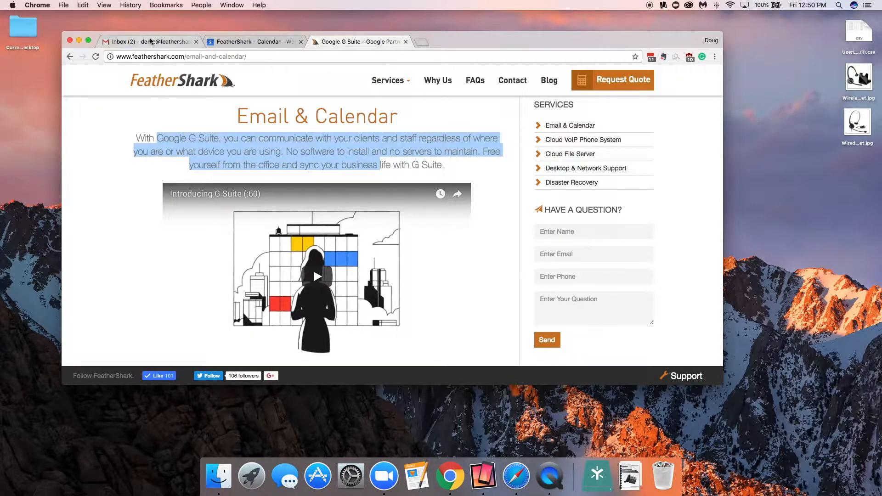
pyautogui.click(499, 246)
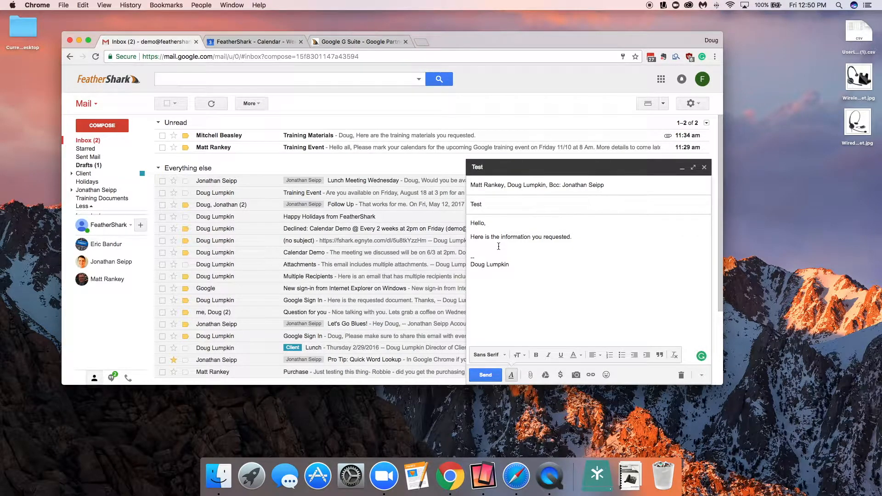
pyautogui.press('super+v')
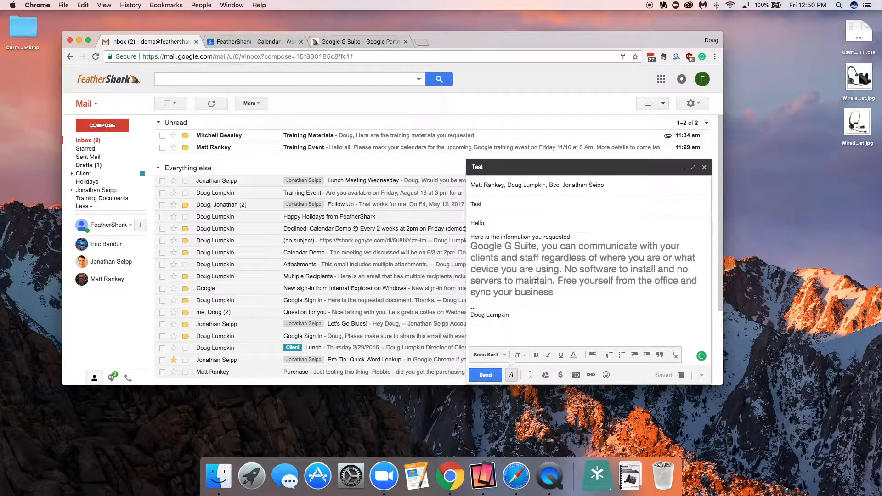
# Step: Remove the formatting from the body text including the pasted paragraph
pyautogui.moveTo(557, 292); pyautogui.dragTo(469, 232)
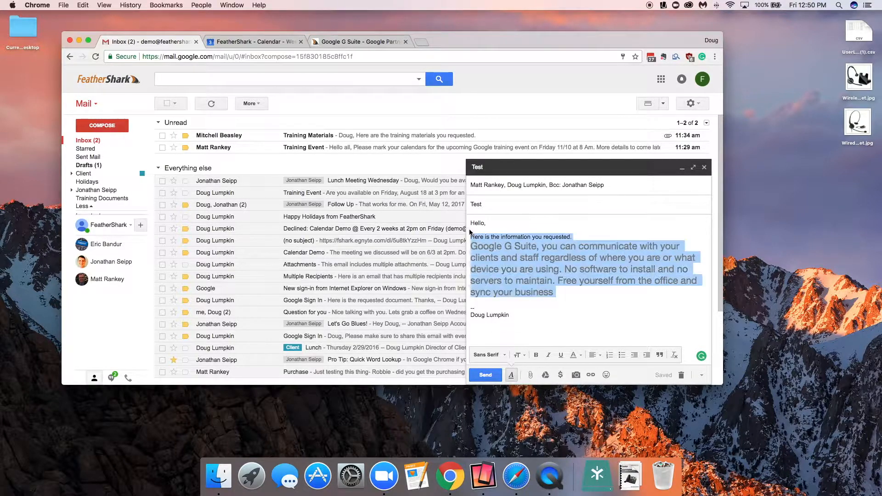
pyautogui.click(674, 355)
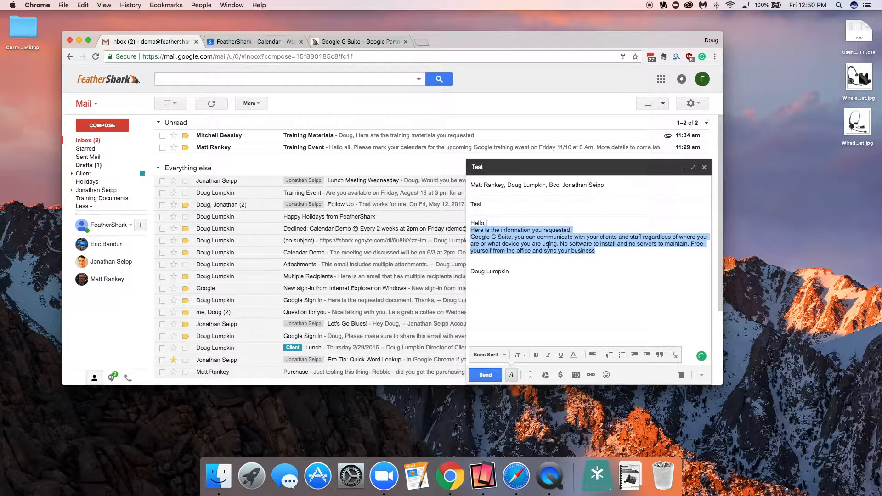
# Step: Delete the pasted G Suite paragraph from the message body
pyautogui.moveTo(596, 251); pyautogui.dragTo(473, 237)
pyautogui.press('BackSpace')
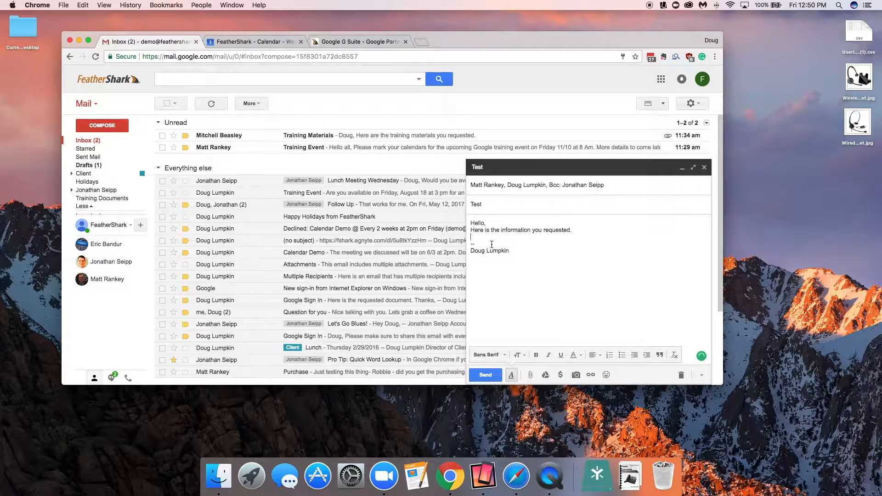
# Step: Restore blank lines between the greeting, the body line and the signature
pyautogui.press('Up')
pyautogui.press('Return')
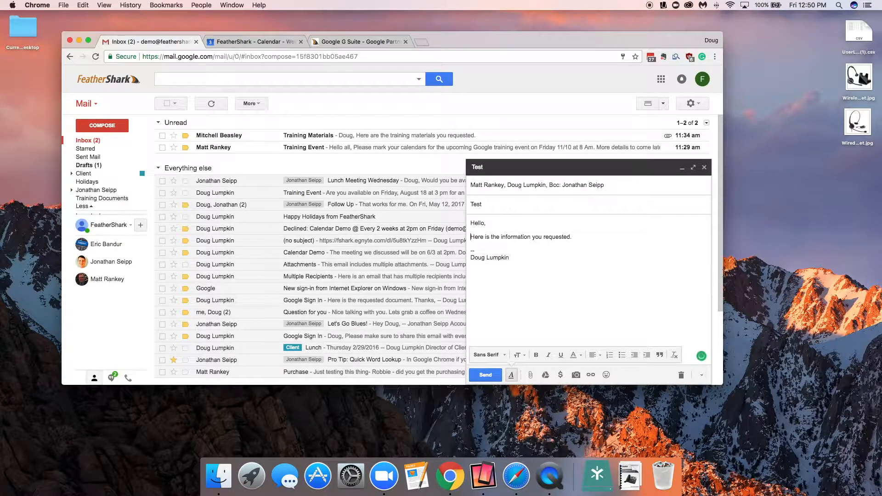
pyautogui.click(591, 238)
pyautogui.press('Return')
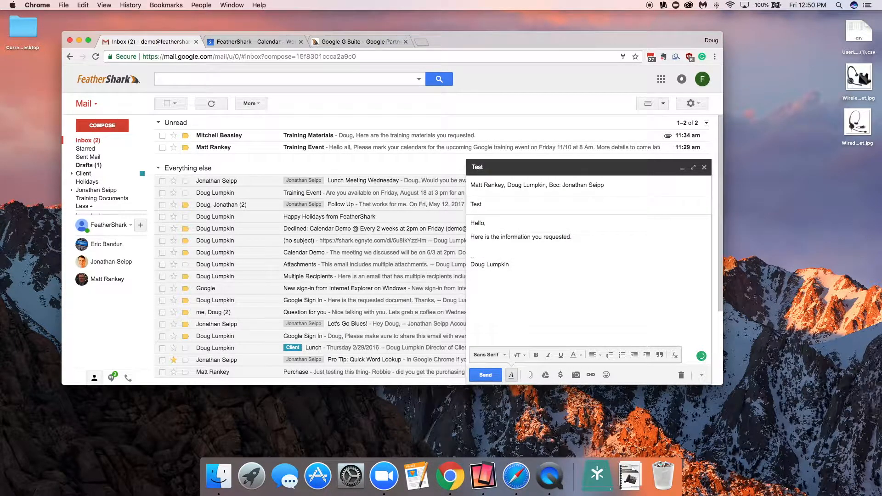
pyautogui.press('Return')
# Step: Preview the desktop file UserList (1).csv and attach it to the message by dropping it in
pyautogui.click(862, 36)
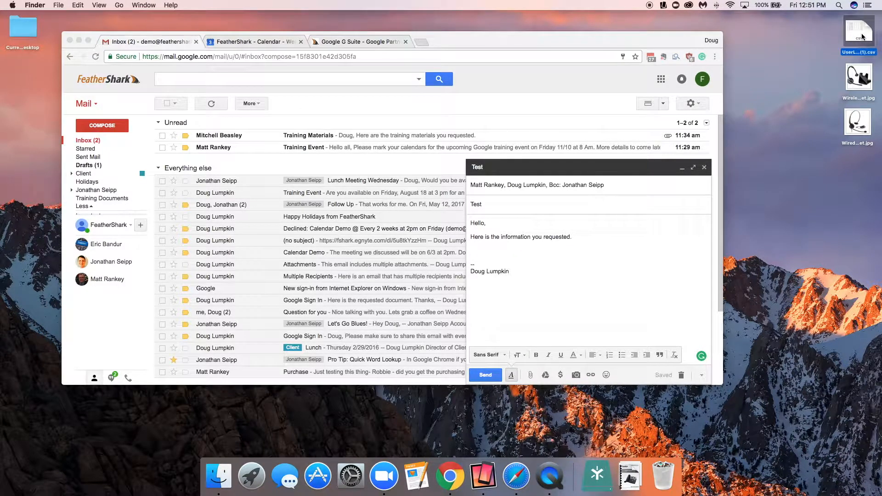
pyautogui.press('space')
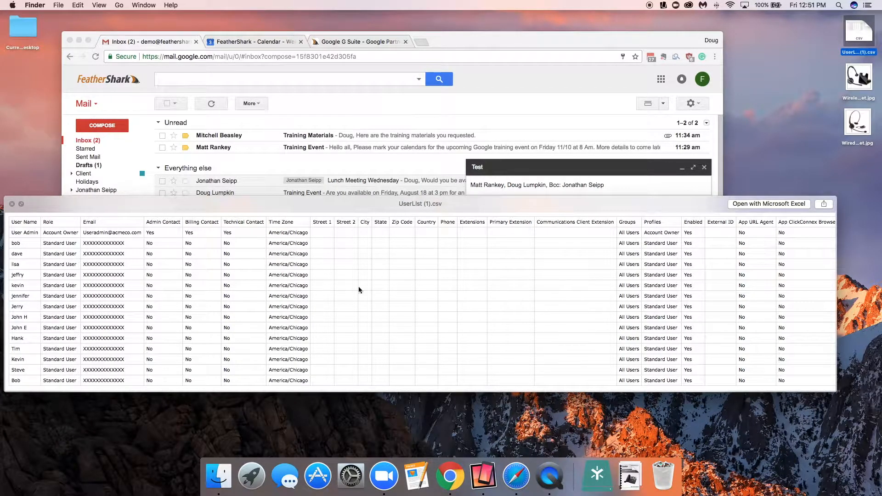
pyautogui.press('space')
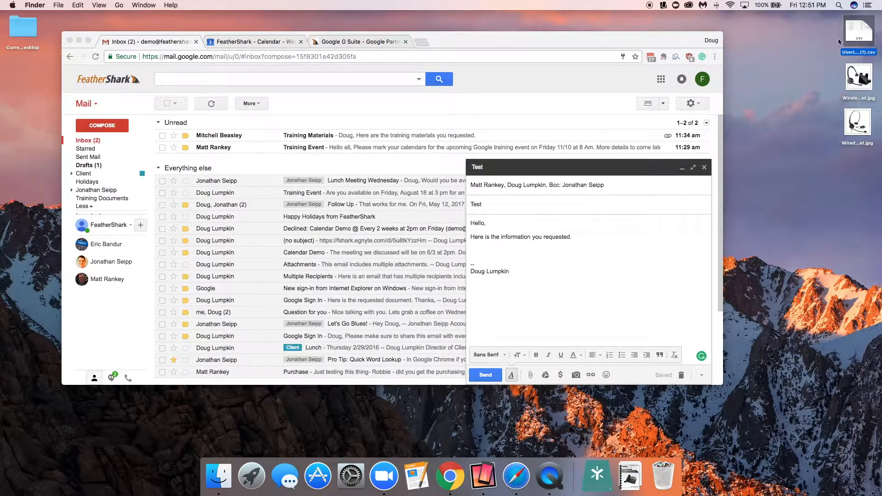
pyautogui.moveTo(858, 29); pyautogui.dragTo(552, 240)
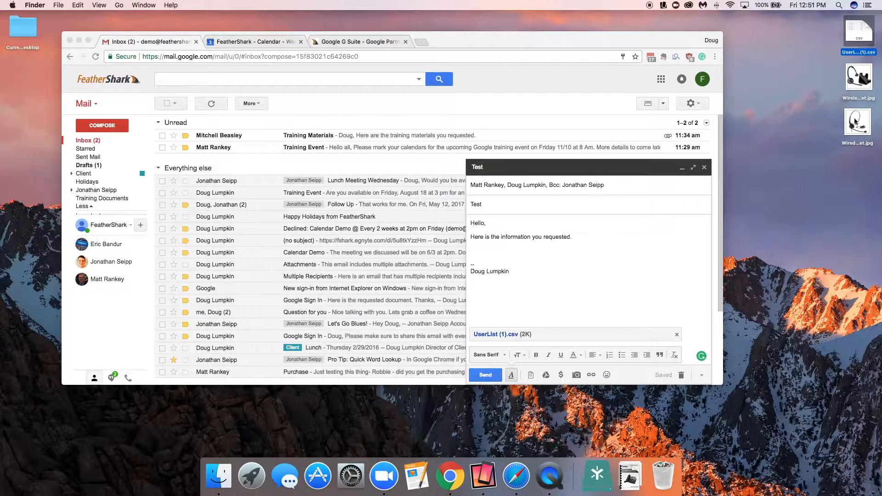
# Step: Preview the wireless and wired headset images on the desktop
pyautogui.click(860, 78)
pyautogui.press('space')
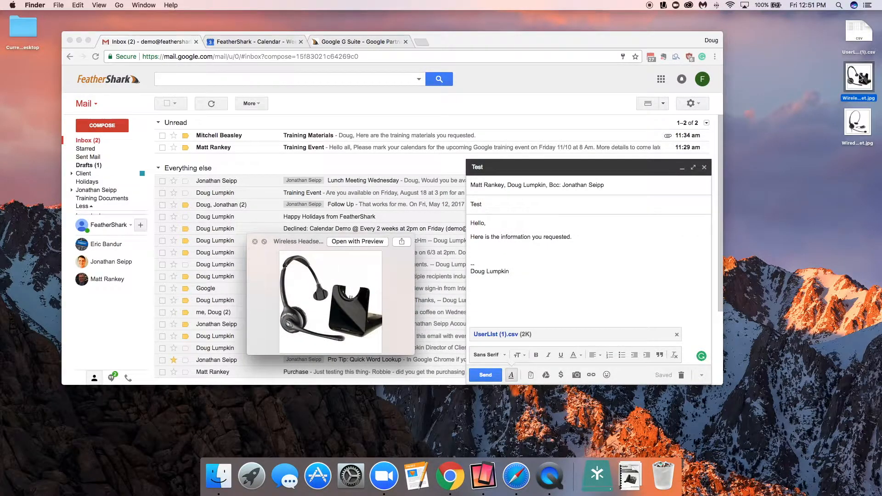
pyautogui.press('space')
pyautogui.click(860, 116)
pyautogui.press('space')
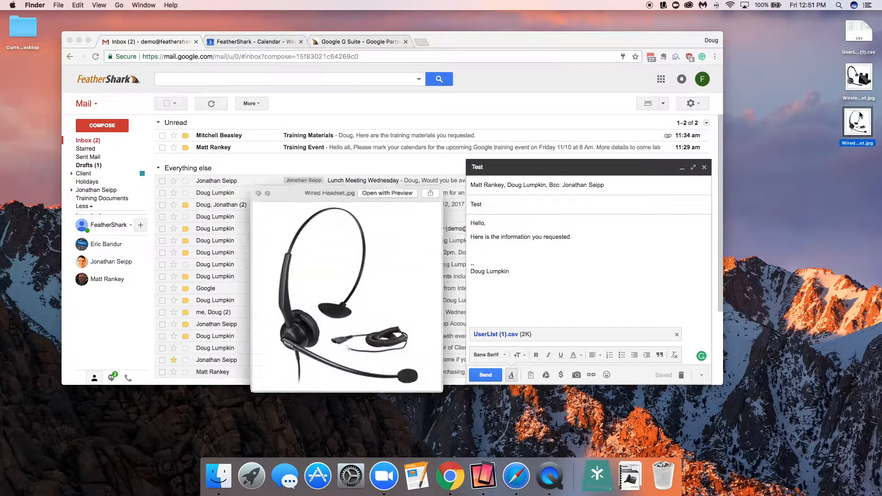
pyautogui.press('space')
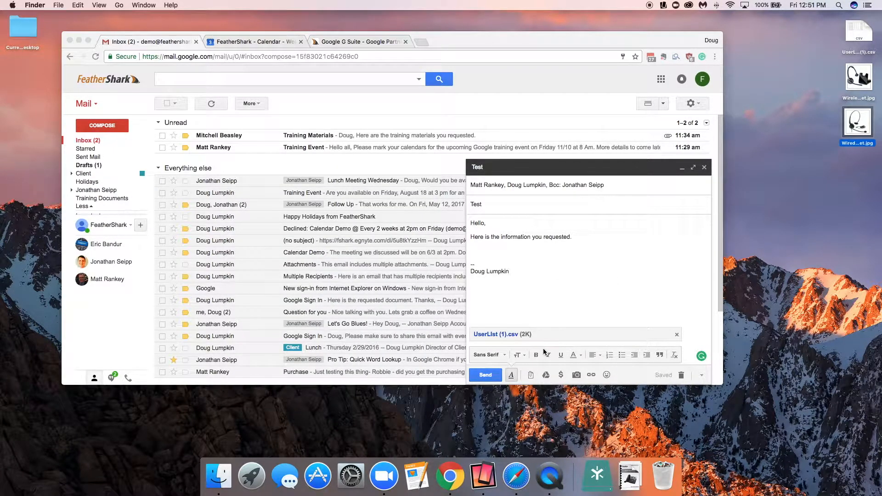
# Step: Attach Wireless Headset.jpg from the Desktop folder through the file picker
pyautogui.click(531, 376)
pyautogui.click(531, 376)
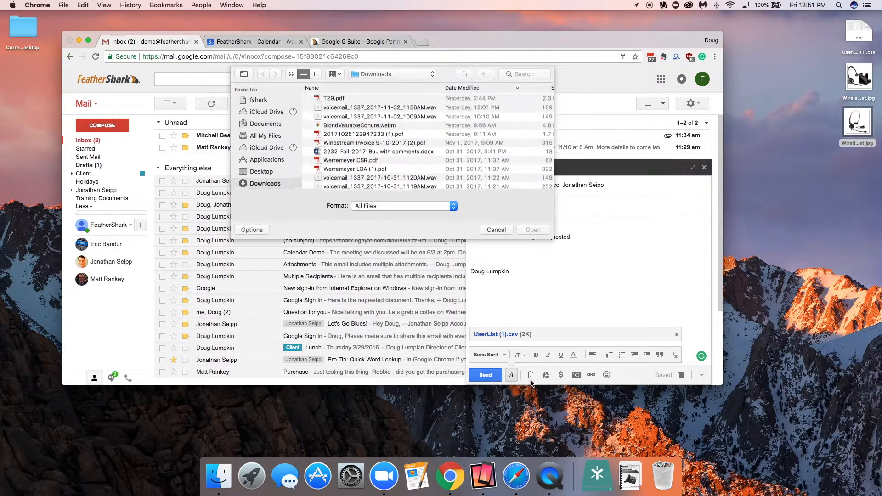
pyautogui.click(263, 172)
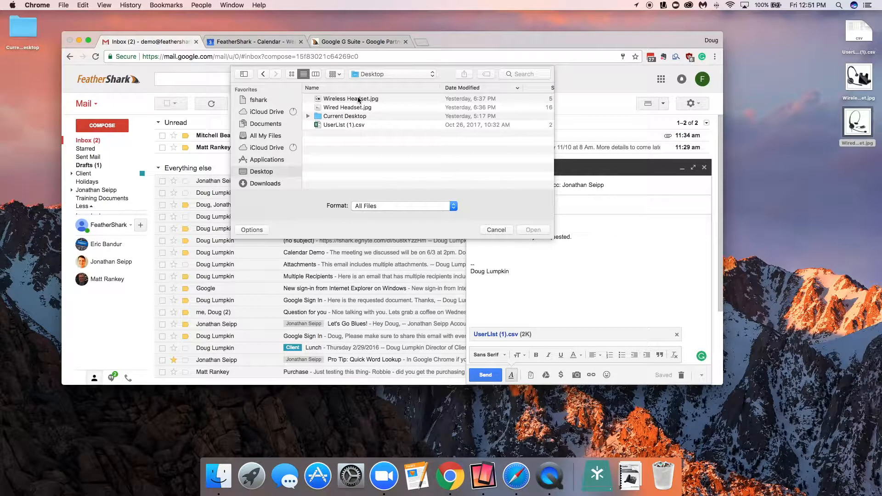
pyautogui.click(359, 99)
pyautogui.click(522, 228)
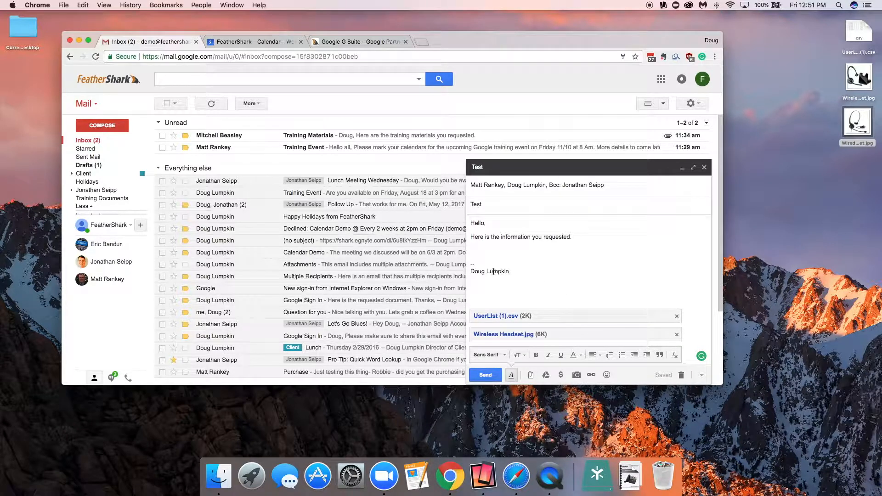
# Step: Insert the wireless headset image inline below the 'Here is the information you requested.' line
pyautogui.click(588, 248)
pyautogui.moveTo(851, 80); pyautogui.dragTo(500, 252)
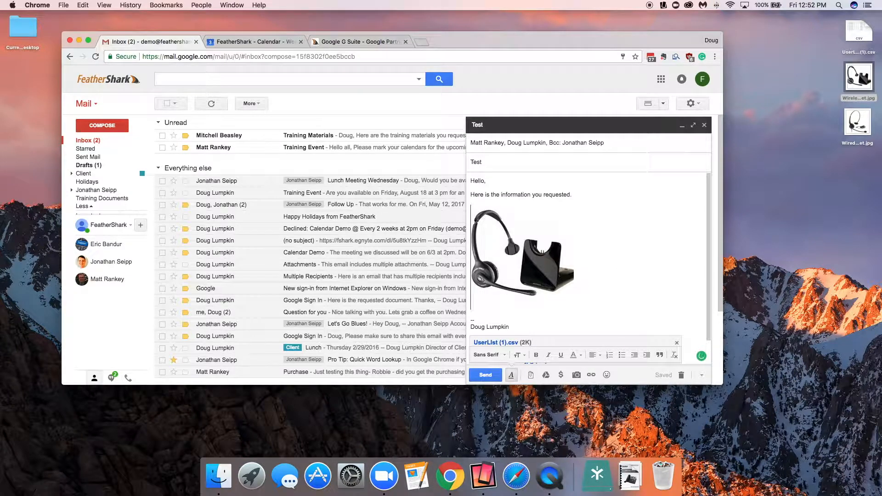
# Step: Add the caption 'Wired Option' below the wireless headset image
pyautogui.write('Wired Option')
pyautogui.press('Return')
pyautogui.press('Return')
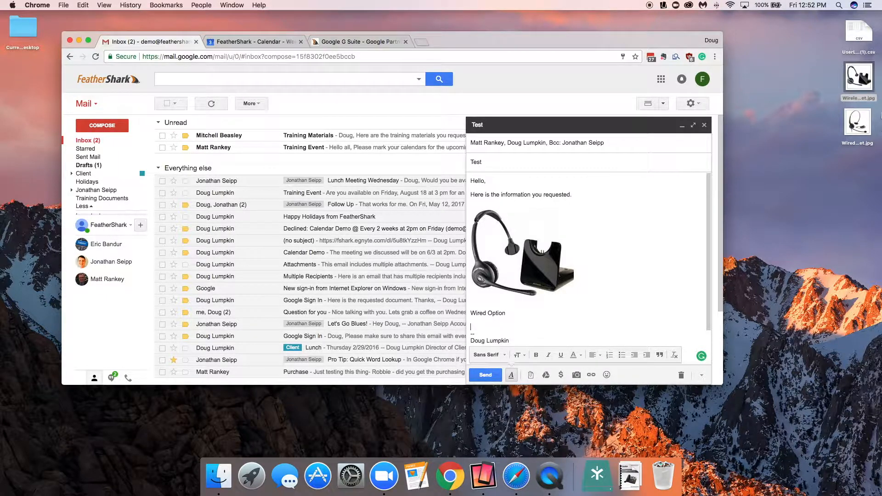
# Step: Insert the wired headset image inline below the 'Wired Option' caption
pyautogui.moveTo(857, 121); pyautogui.dragTo(545, 322)
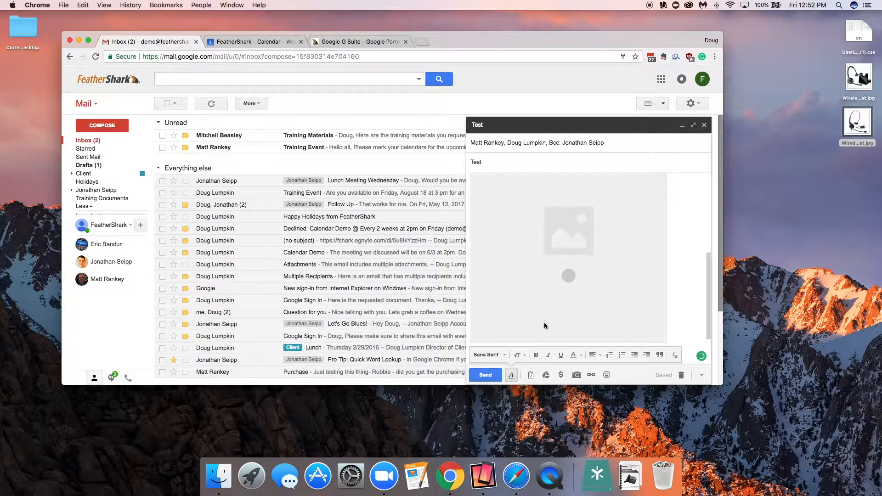
pyautogui.scroll(-3, 558, 285)
pyautogui.scroll(2, 560, 286)
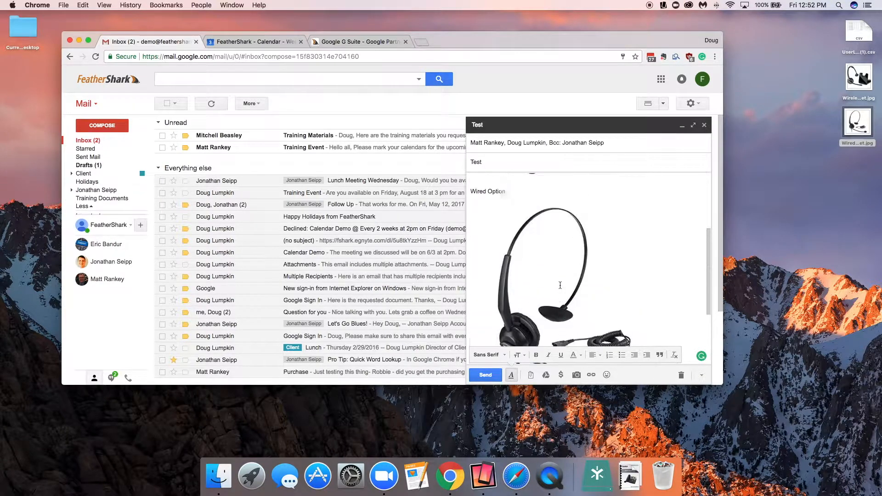
# Step: Resize the inline wired headset image to a smaller size
pyautogui.scroll(2, 560, 285)
pyautogui.click(560, 285)
pyautogui.moveTo(666, 256); pyautogui.dragTo(571, 305)
pyautogui.scroll(-2, 585, 279)
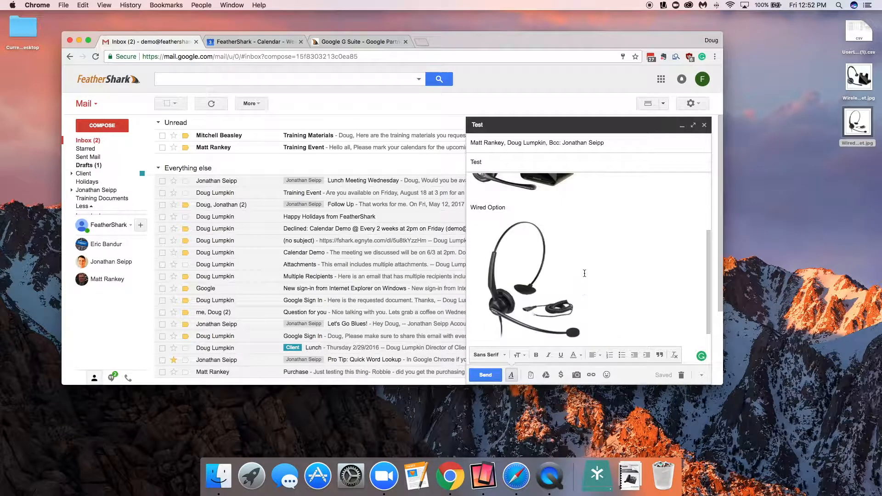
# Step: Add the caption 'Wireless option' below the wired image and send the message
pyautogui.press('Return')
pyautogui.write('Wireless option')
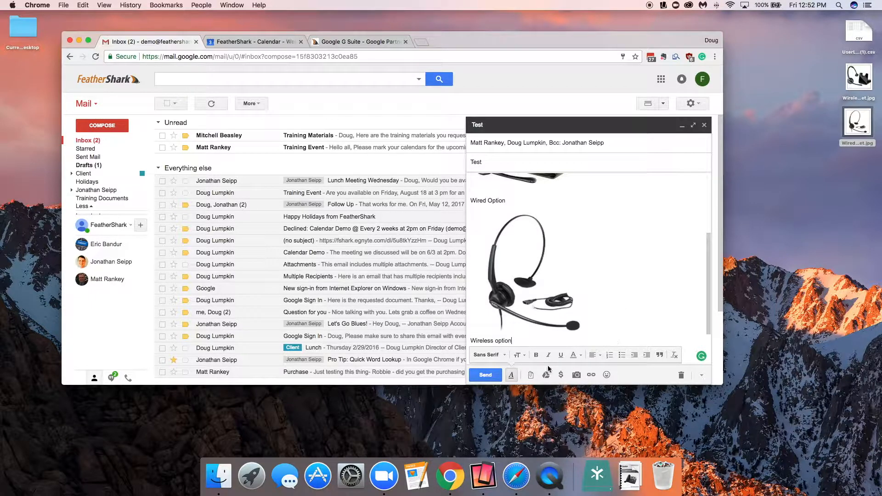
pyautogui.click(486, 375)
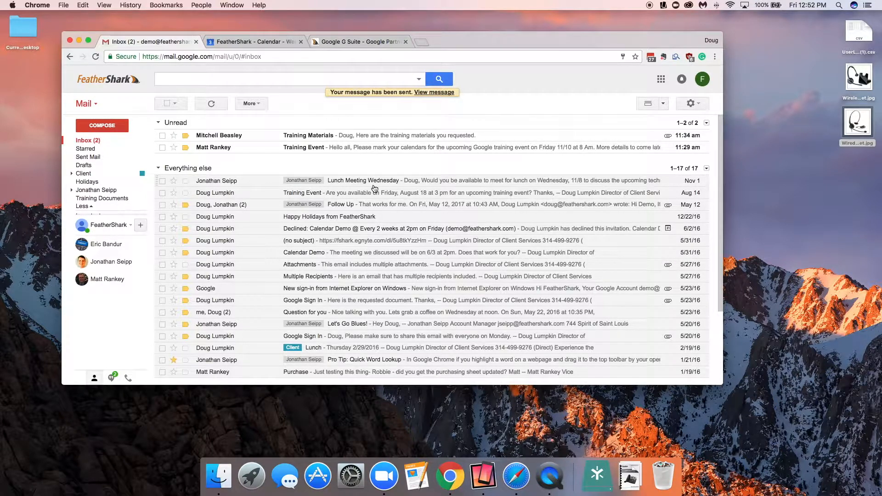
# Step: Open the sent 'Test' message from Sent Mail and review its body
pyautogui.click(110, 158)
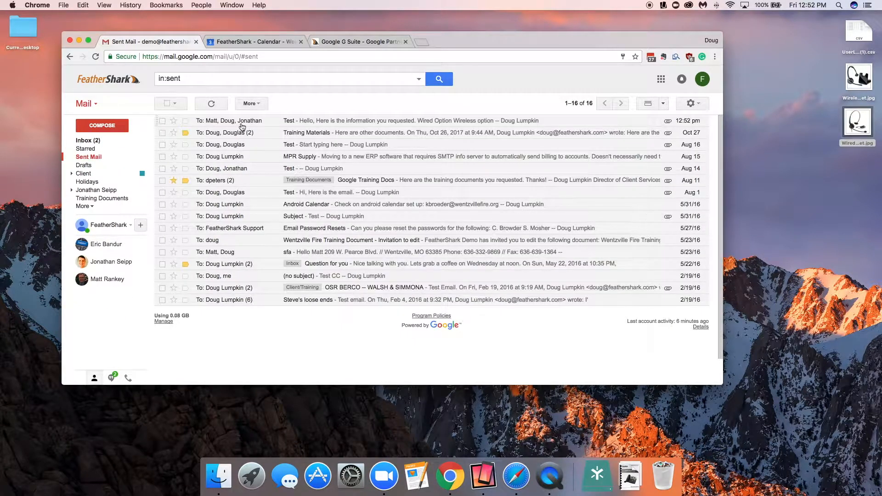
pyautogui.click(241, 121)
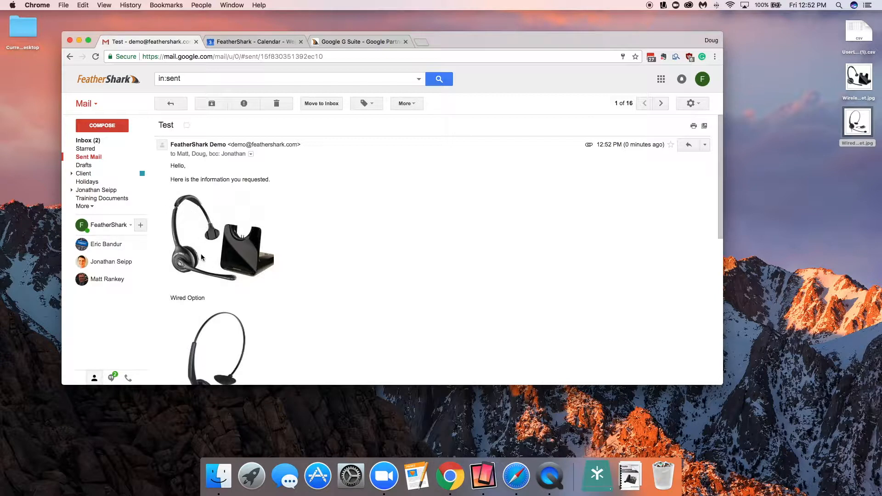
pyautogui.scroll(-3, 201, 255)
pyautogui.scroll(-5, 202, 258)
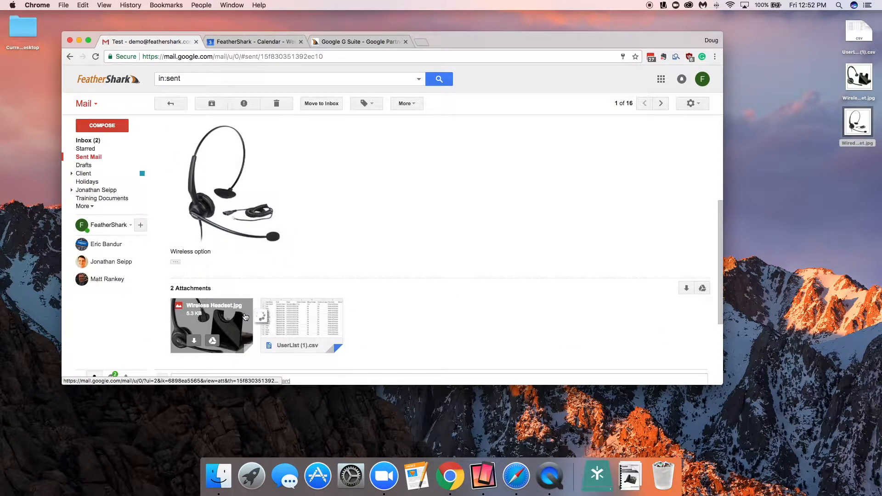
# Step: Preview the Wireless Headset.jpg attachment of the sent message
pyautogui.moveTo(214, 314)
pyautogui.moveTo(286, 326)
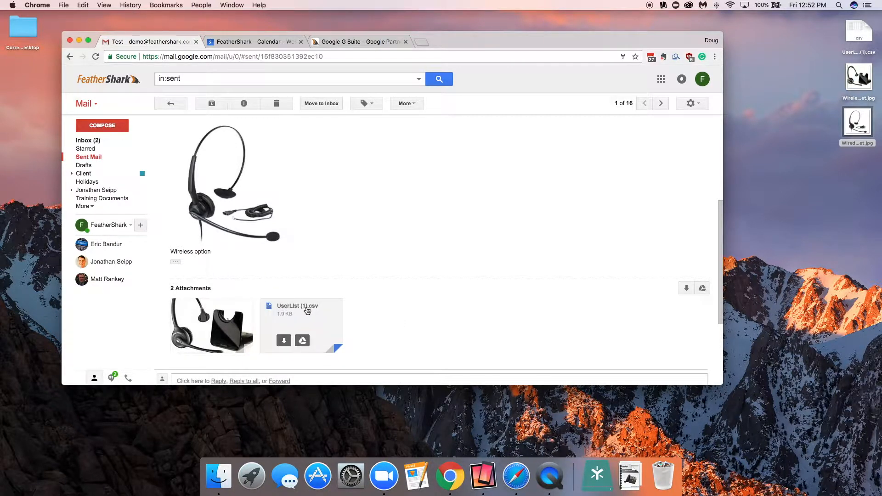
pyautogui.click(213, 311)
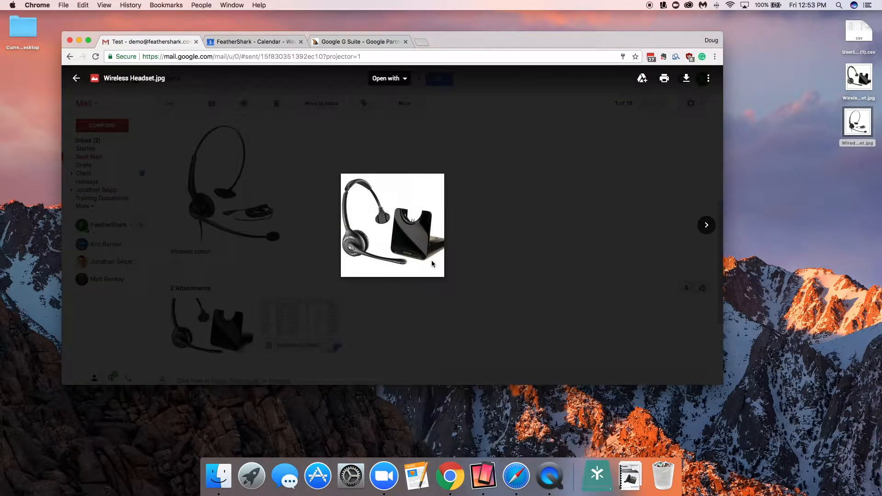
# Step: Preview the UserList (1).csv attachment of the sent message, then close the preview
pyautogui.click(707, 225)
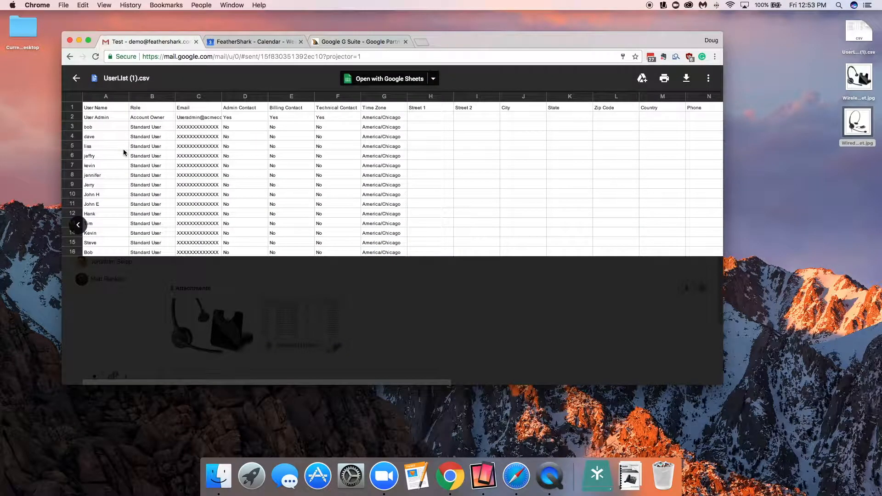
pyautogui.click(78, 79)
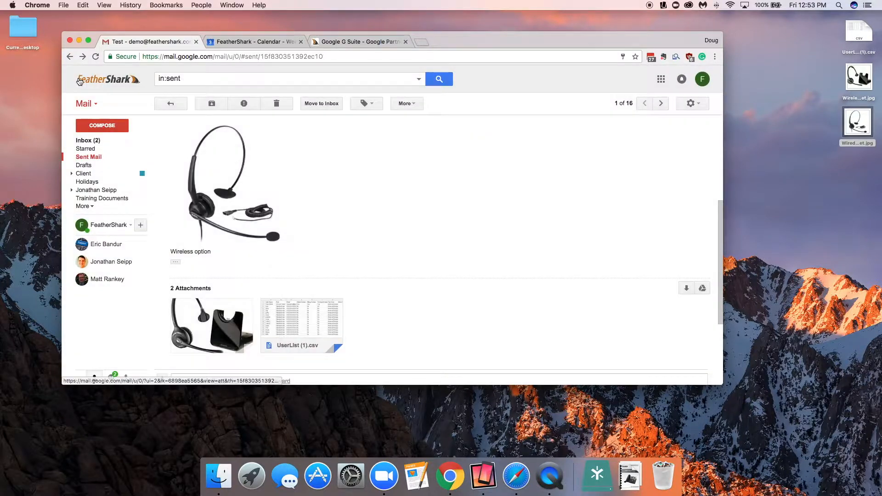
# Step: Download the UserList (1).csv and Wireless Headset.jpg attachments from the sent message
pyautogui.click(284, 341)
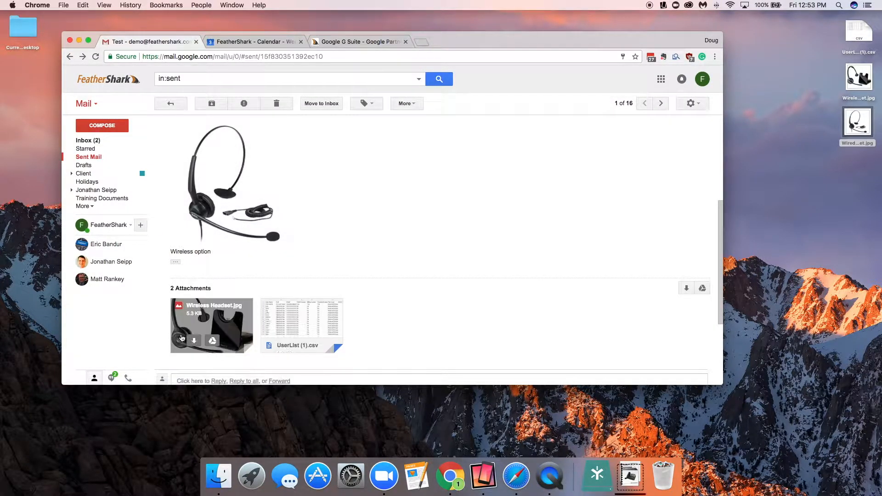
pyautogui.click(194, 341)
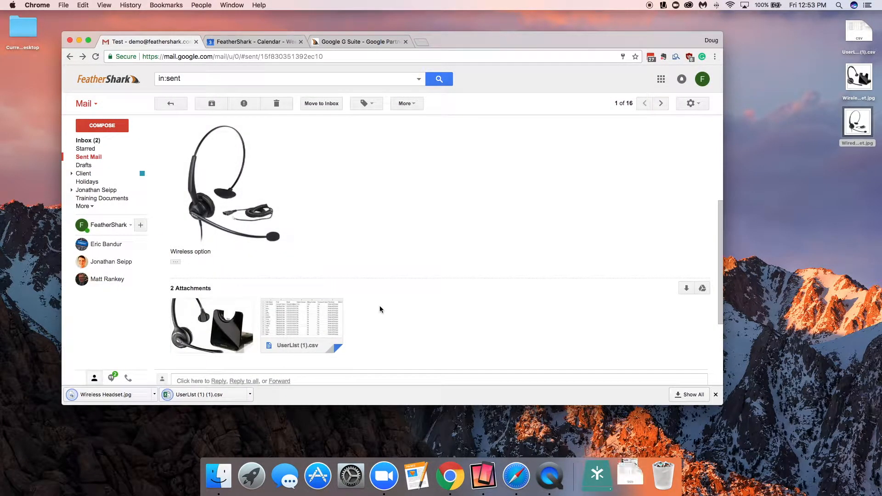
pyautogui.click(101, 142)
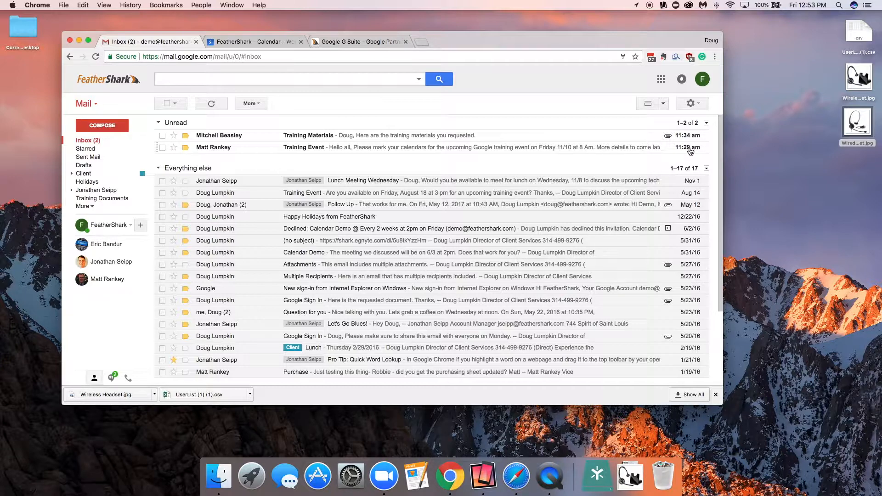
pyautogui.moveTo(694, 151)
pyautogui.scroll(-2, 589, 309)
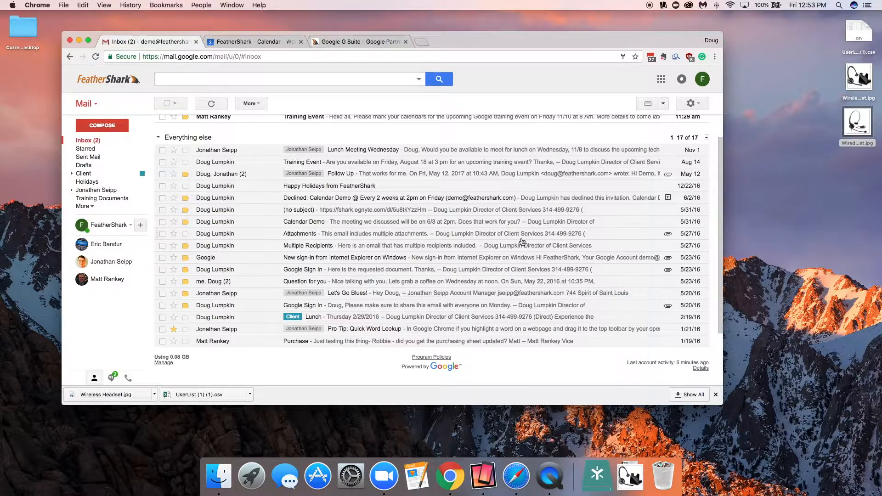
pyautogui.scroll(2, 523, 243)
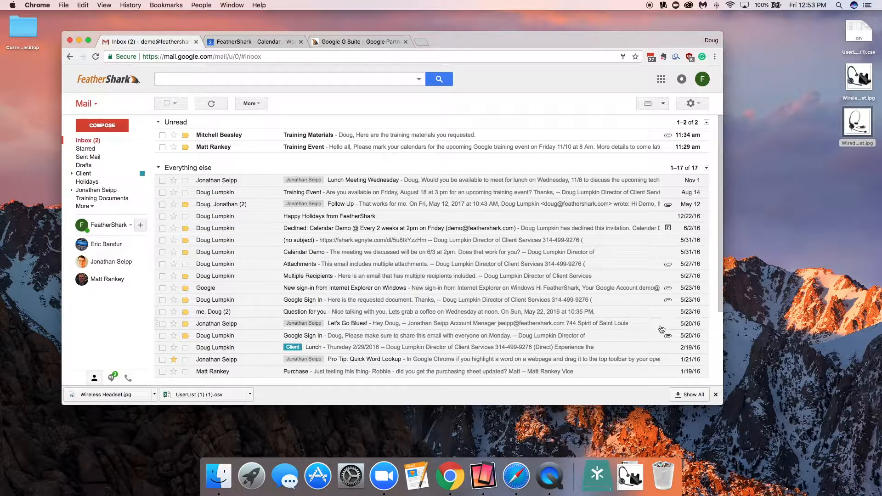
pyautogui.click(243, 137)
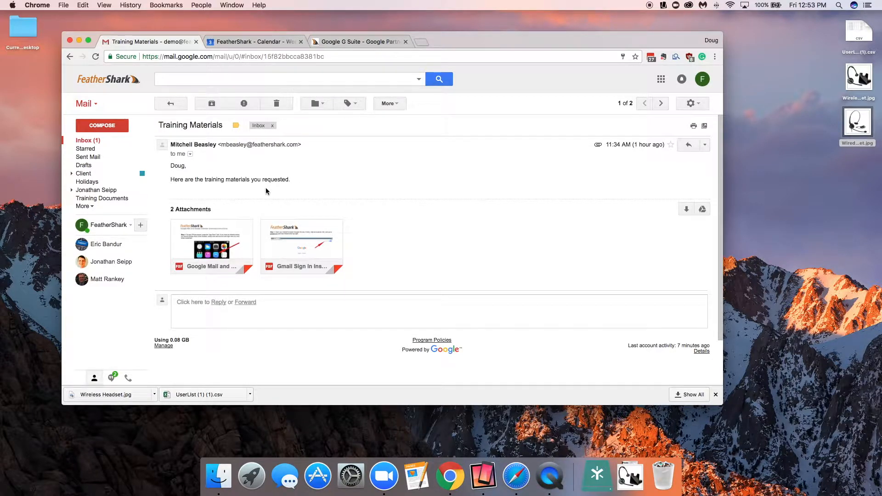
# Step: Preview the Google Mail and Google Calendar Download Instructions PDF attachment, scroll through its pages and close it
pyautogui.moveTo(225, 235)
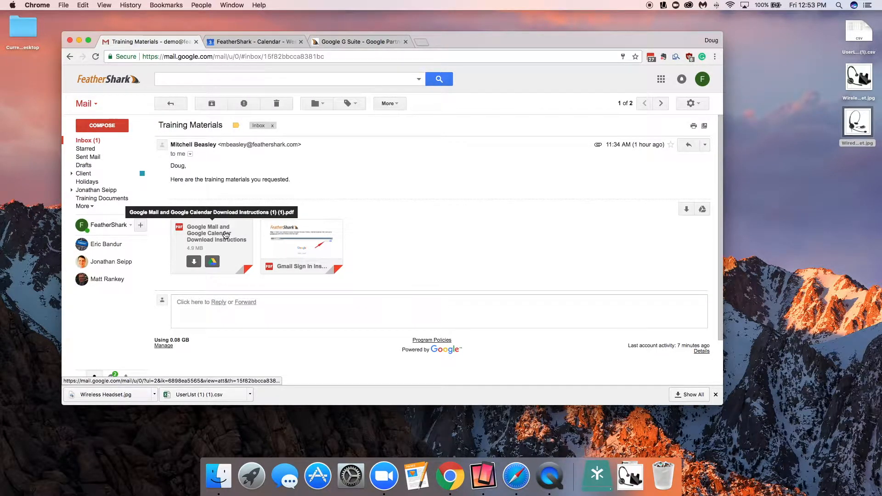
pyautogui.click(225, 234)
pyautogui.scroll(-1, 363, 254)
pyautogui.scroll(-5, 364, 254)
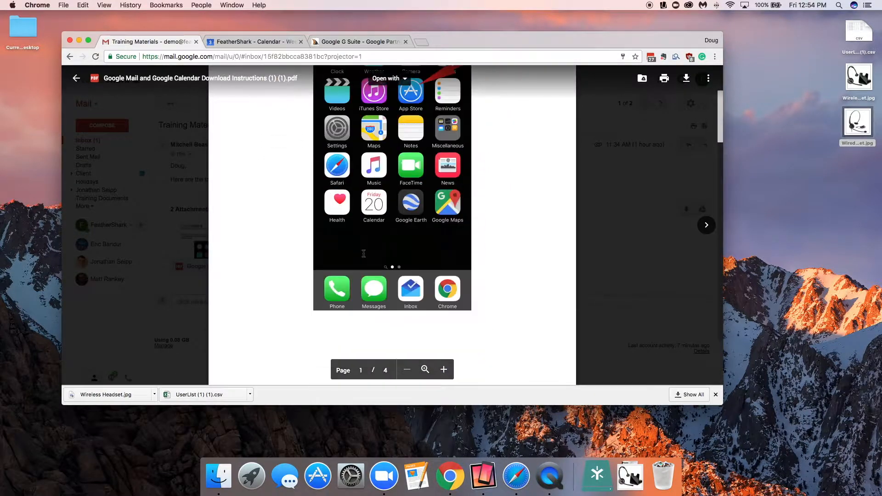
pyautogui.scroll(-10, 364, 254)
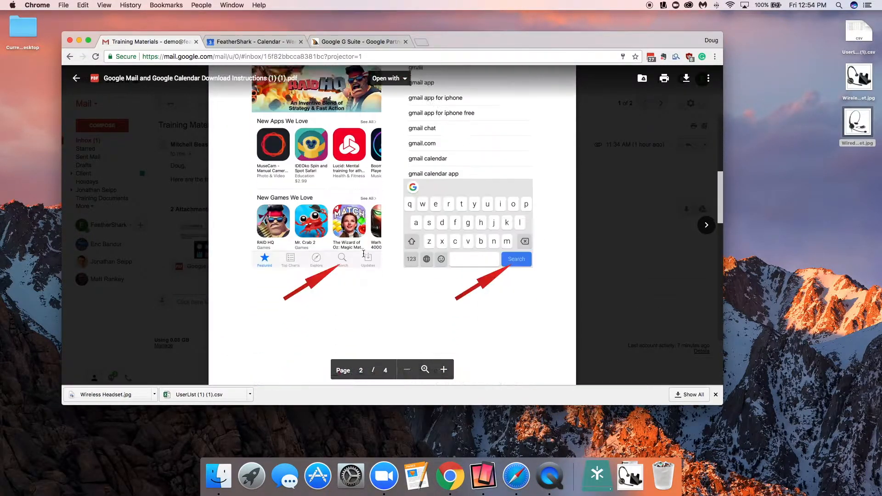
pyautogui.scroll(-10, 364, 254)
pyautogui.scroll(-10, 364, 254)
pyautogui.scroll(-5, 363, 254)
pyautogui.scroll(3, 364, 254)
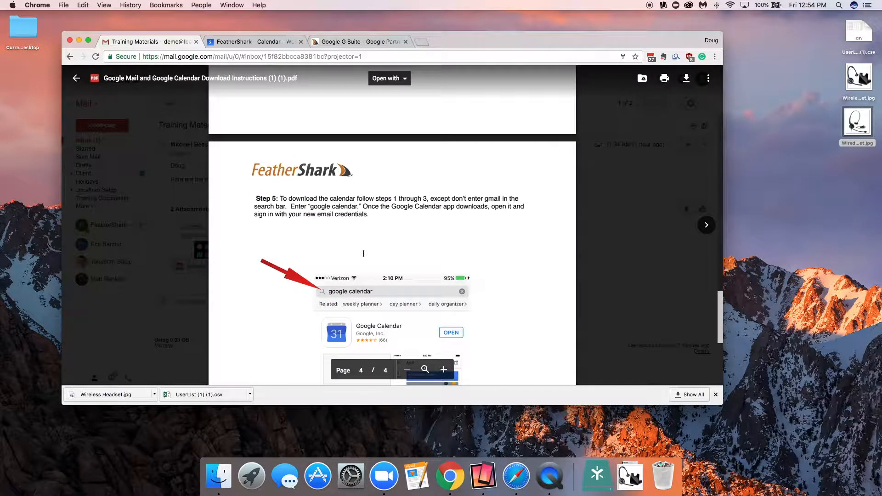
pyautogui.scroll(-1, 363, 254)
pyautogui.scroll(-1, 363, 253)
pyautogui.scroll(-4, 363, 253)
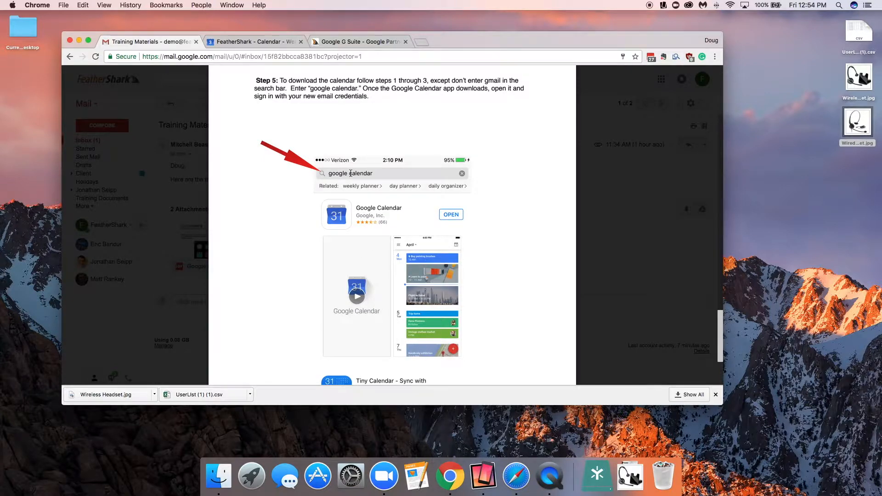
pyautogui.scroll(12, 351, 173)
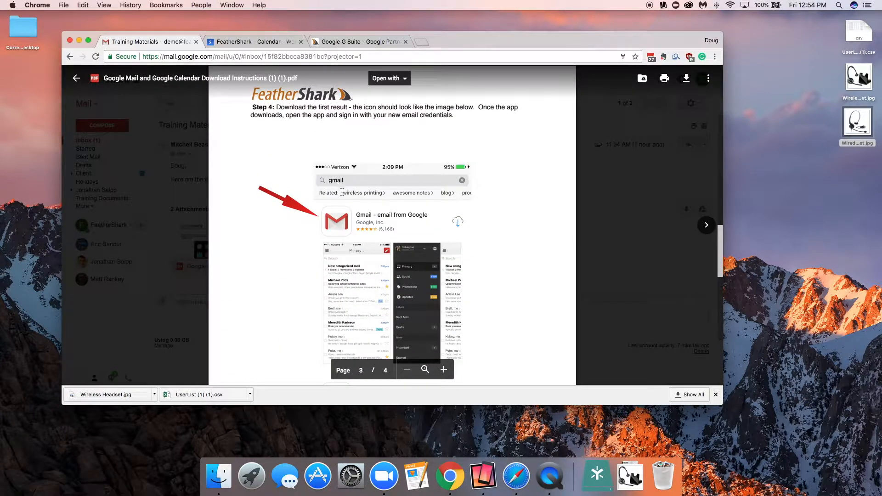
pyautogui.scroll(-10, 343, 207)
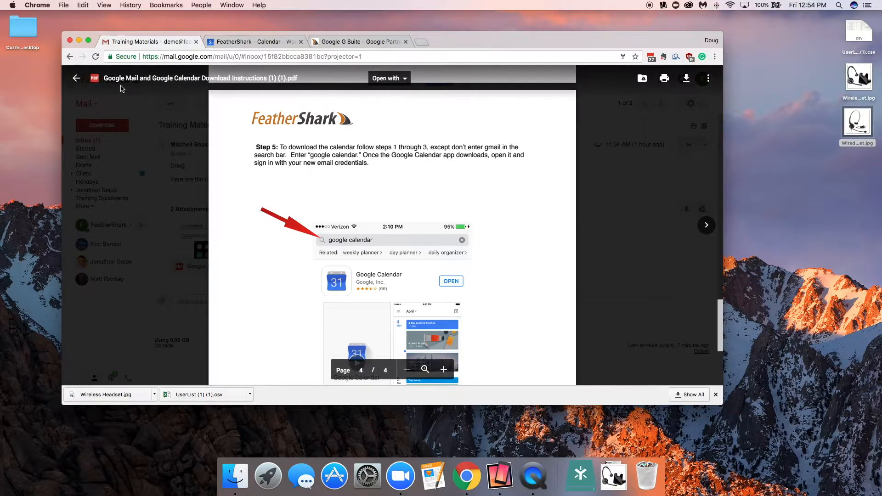
pyautogui.click(75, 80)
# Step: Preview the Gmail Sign In Instructions PDF attachment, scroll through it and close it
pyautogui.click(292, 242)
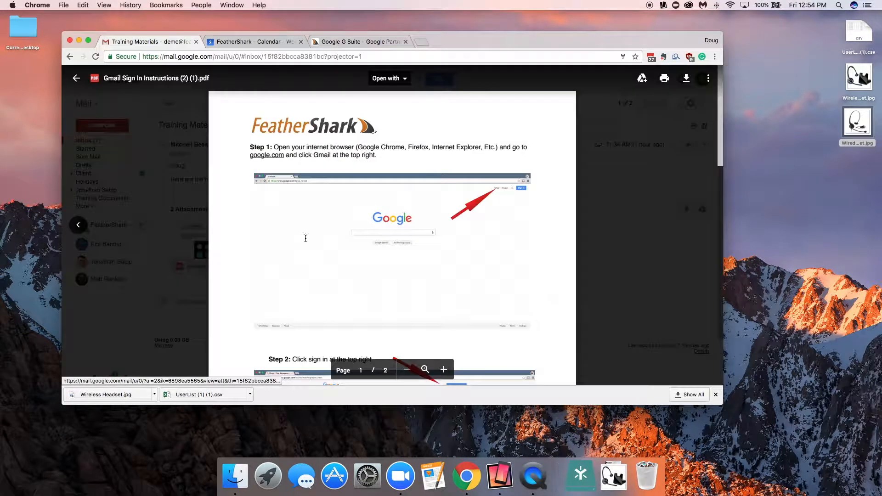
pyautogui.scroll(-5, 454, 254)
pyautogui.scroll(-5, 456, 256)
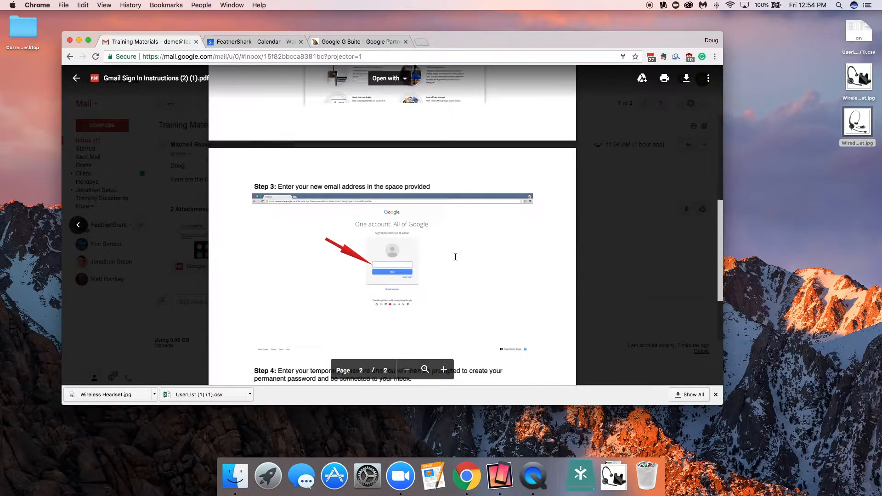
pyautogui.click(71, 78)
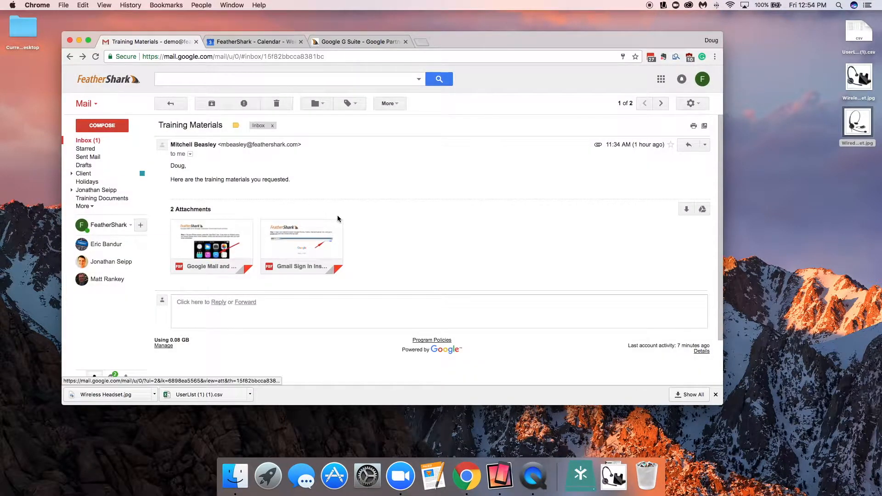
# Step: Download both PDF attachments of the Training Materials message
pyautogui.moveTo(199, 265)
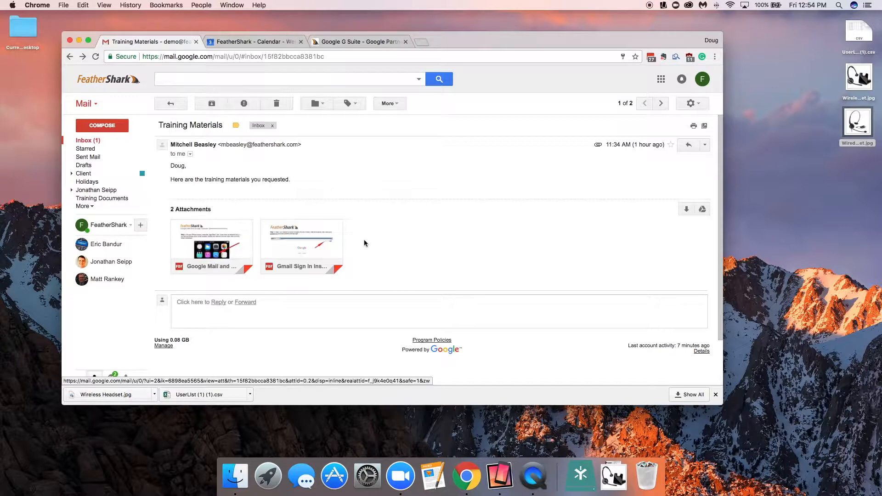
pyautogui.click(193, 268)
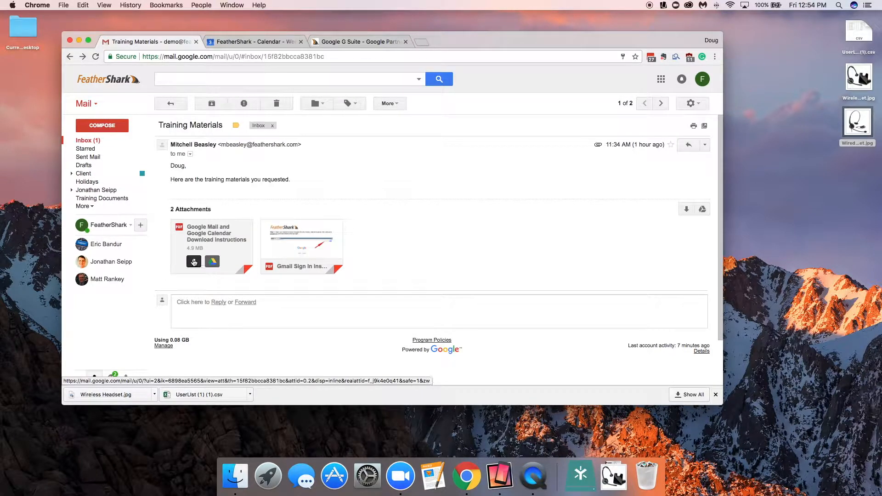
pyautogui.click(284, 268)
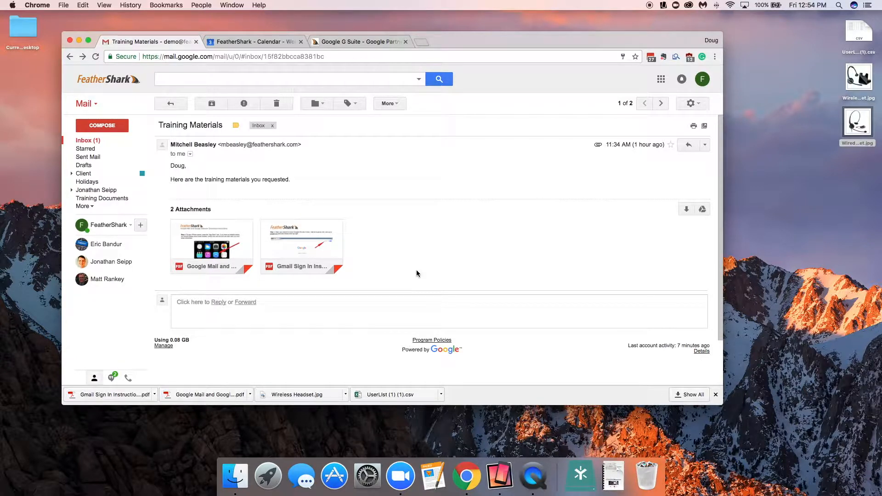
# Step: Reply to the Training Materials message with 'Thank you!' followed by a grinning emoji
pyautogui.click(219, 306)
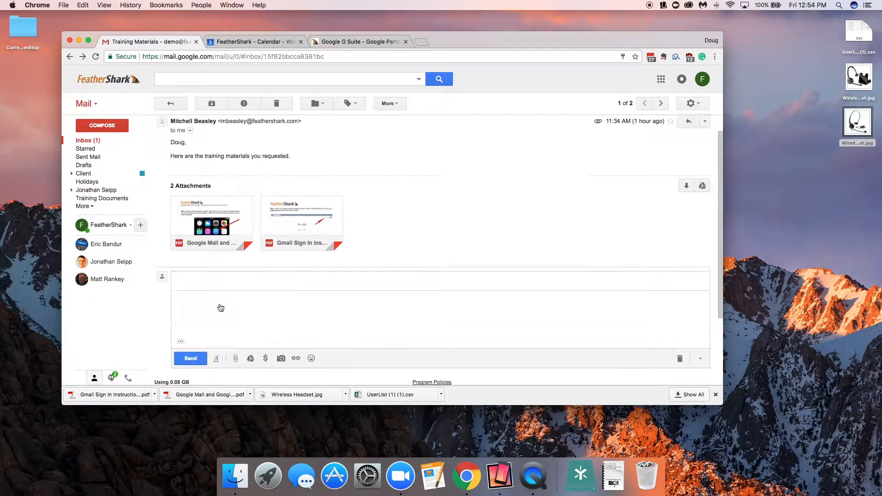
pyautogui.write('Thank you!')
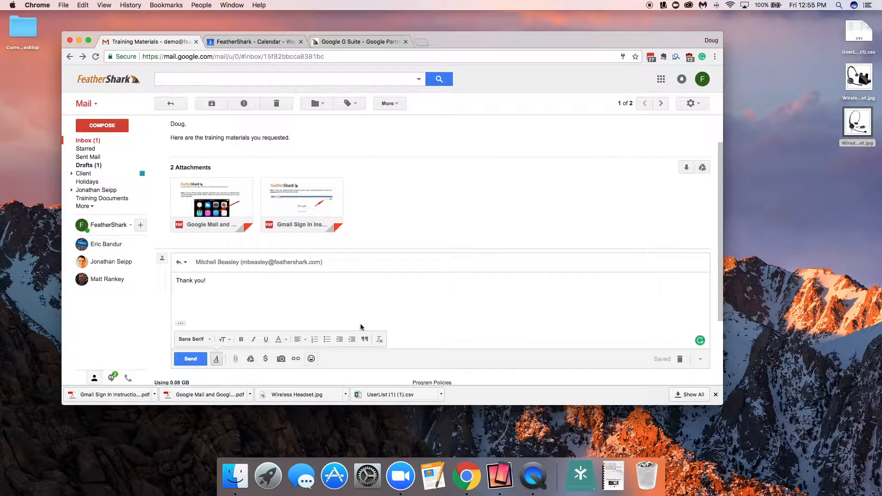
pyautogui.click(311, 358)
pyautogui.click(260, 281)
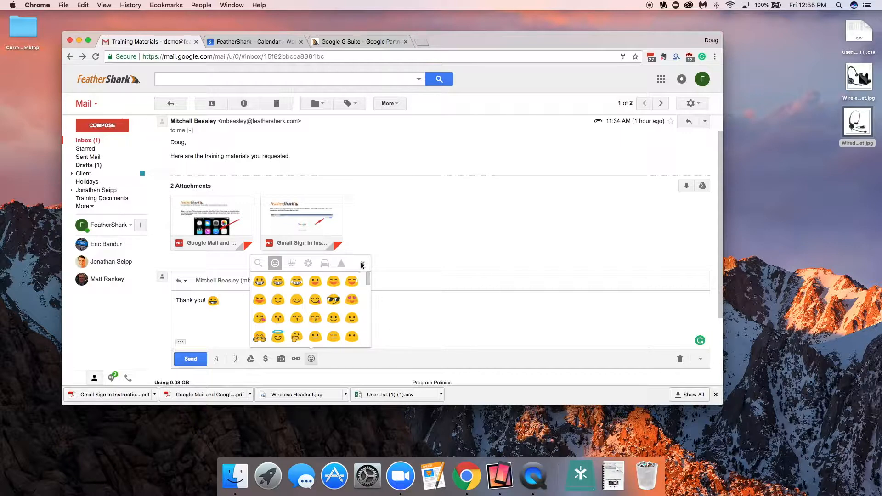
# Step: Browse the emoji categories, then send the reply
pyautogui.scroll(-5, 308, 317)
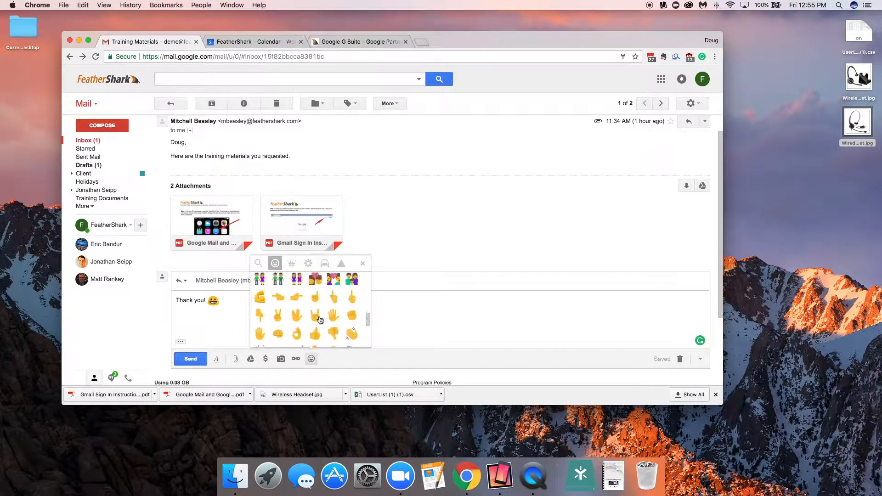
pyautogui.click(291, 264)
pyautogui.click(308, 264)
pyautogui.click(325, 265)
pyautogui.click(340, 264)
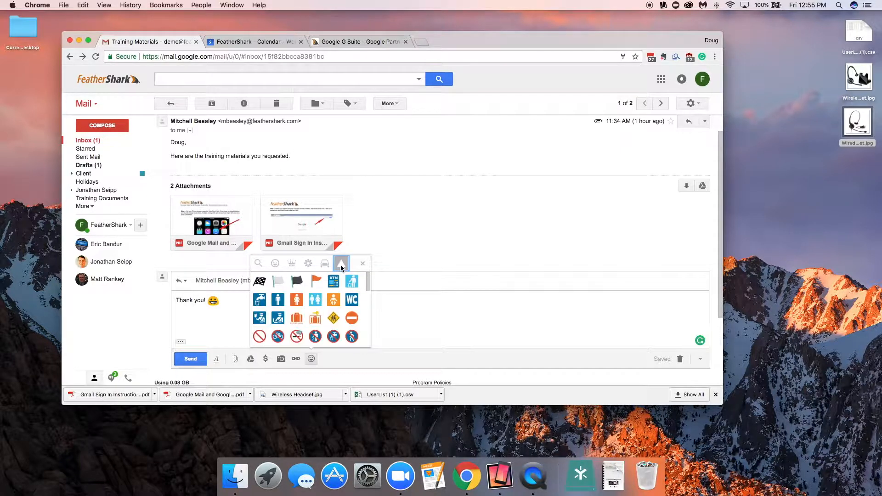
pyautogui.click(216, 359)
pyautogui.click(187, 362)
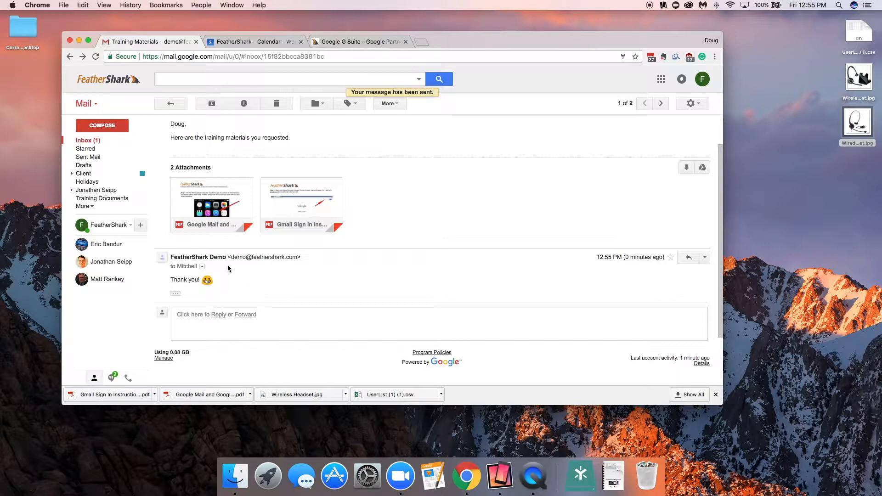
# Step: Open the older Training Event message and inspect its sender and recipient details
pyautogui.scroll(2, 376, 283)
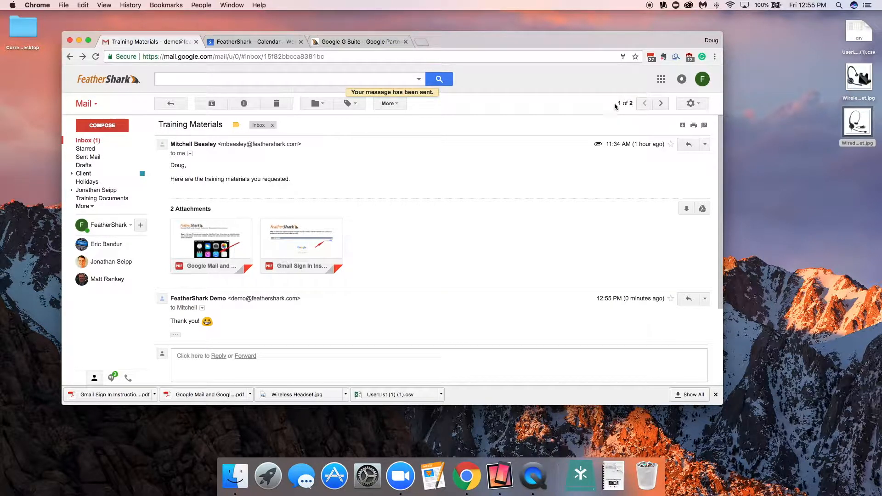
pyautogui.click(661, 105)
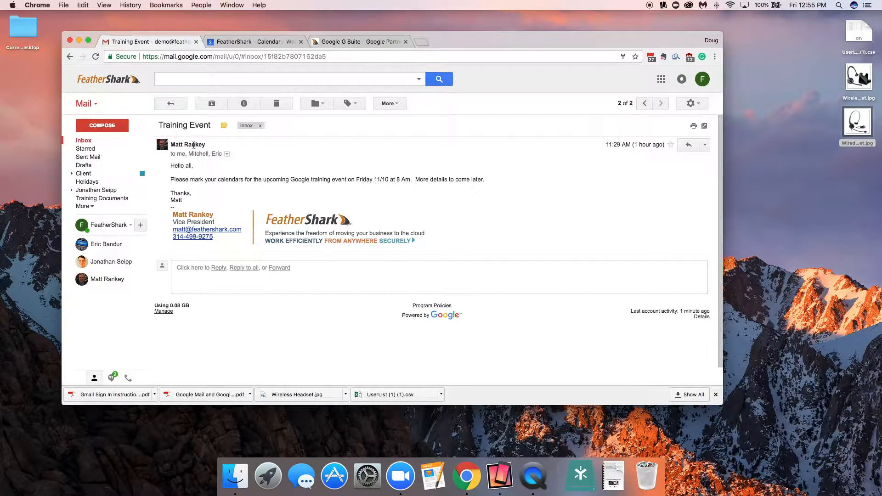
pyautogui.moveTo(193, 144)
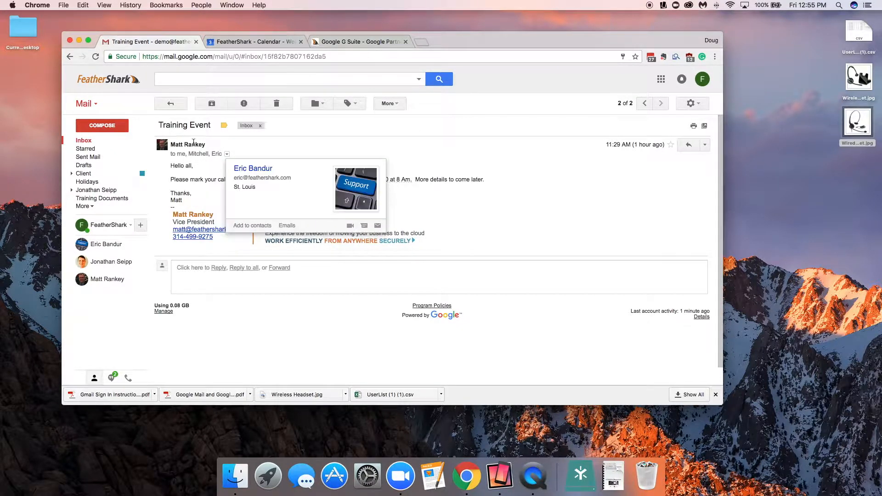
pyautogui.click(228, 155)
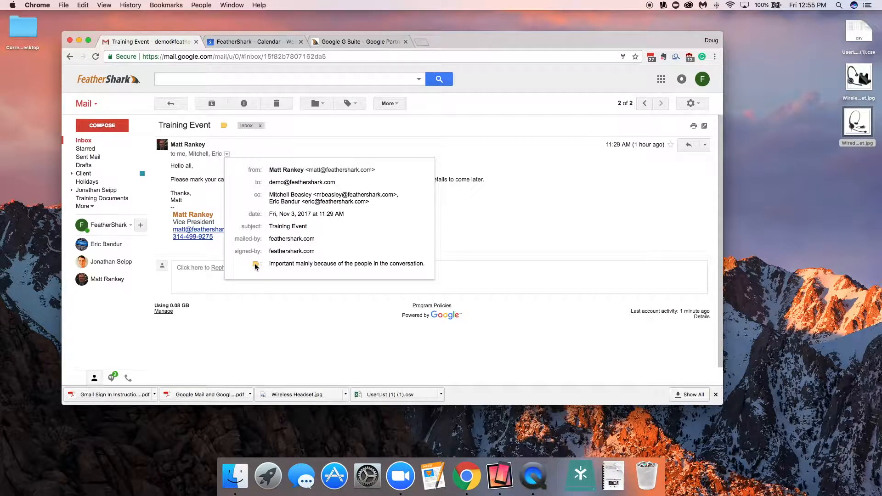
pyautogui.click(500, 219)
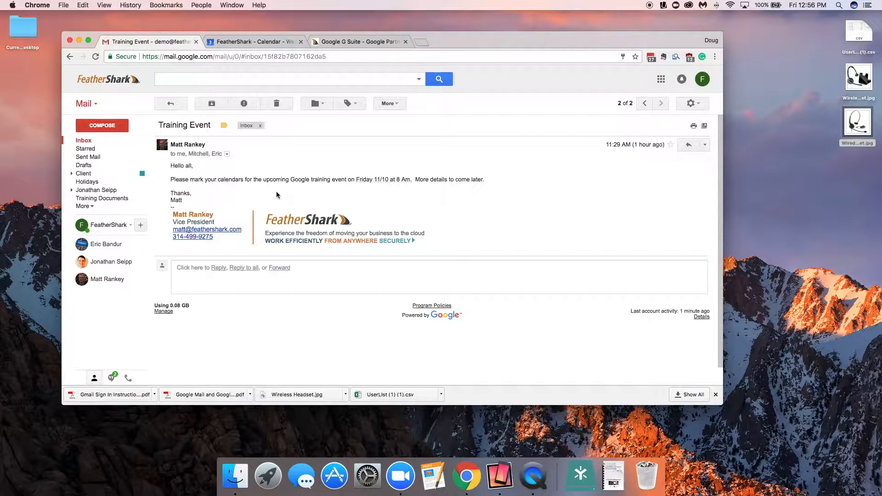
# Step: Add the Friday 11/10 at 8 Am date from the message to the calendar, titled 'Training Event - Google Training'
pyautogui.click(383, 180)
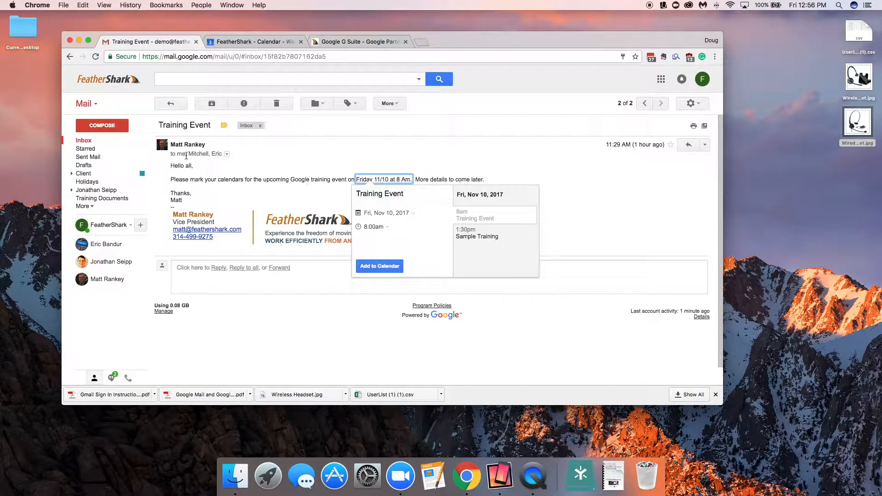
pyautogui.click(408, 193)
pyautogui.write('- ')
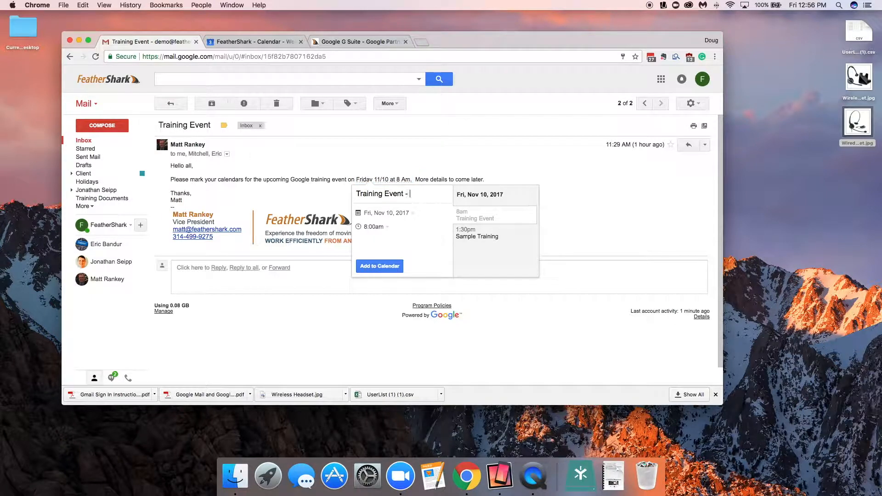
pyautogui.write('Google Training')
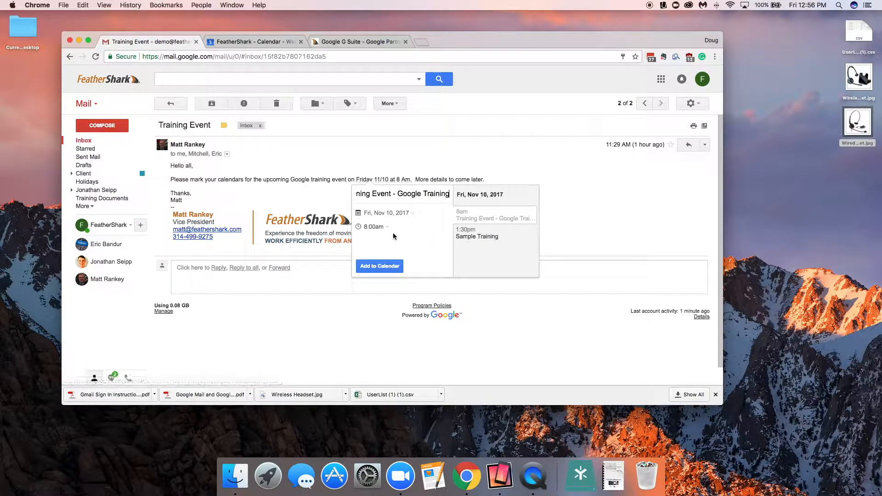
pyautogui.click(392, 264)
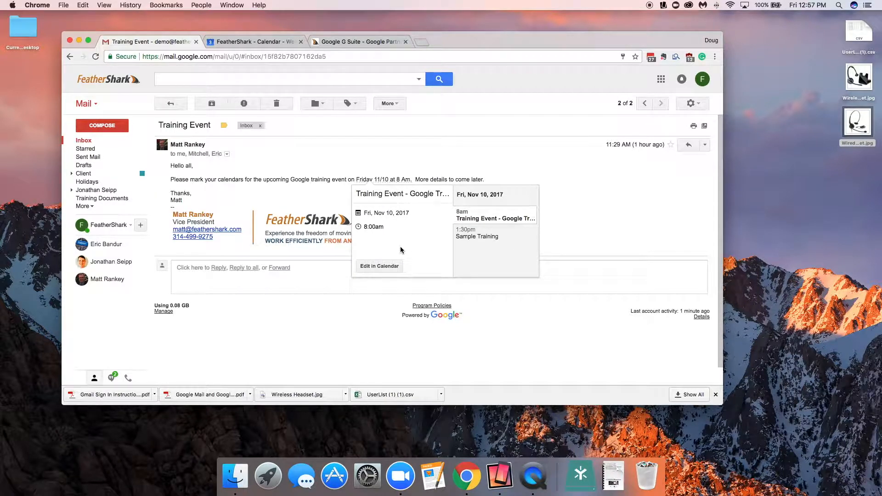
# Step: Open the new event for editing in Calendar and add a coworker as a guest
pyautogui.click(385, 267)
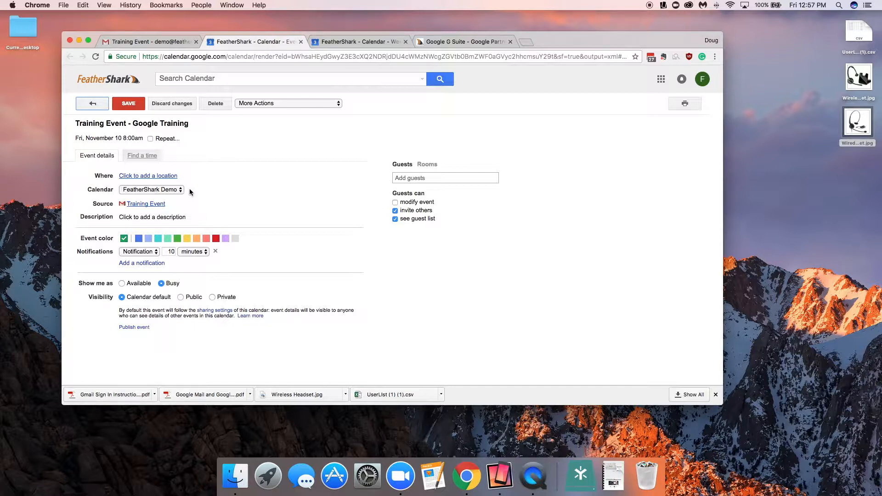
pyautogui.click(412, 181)
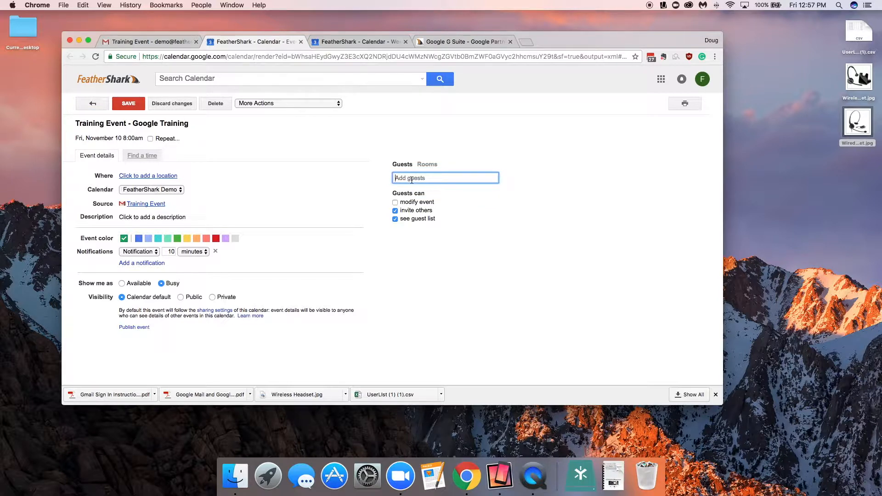
pyautogui.click(132, 44)
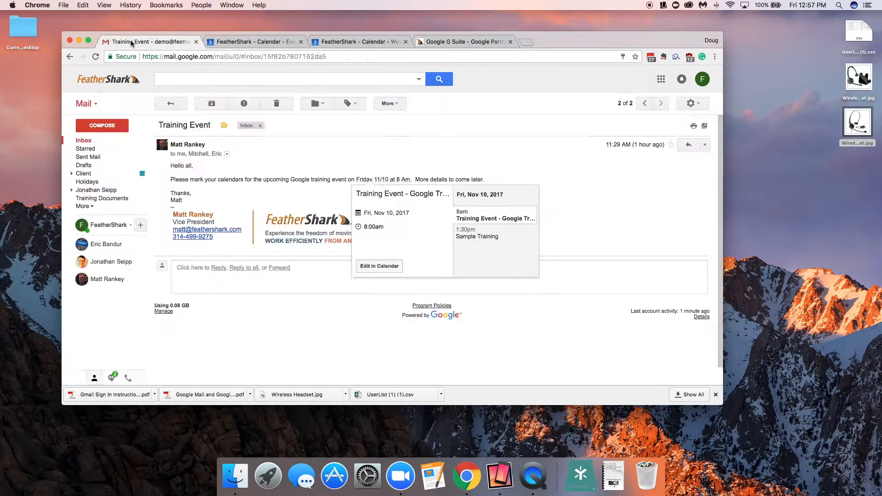
pyautogui.click(237, 42)
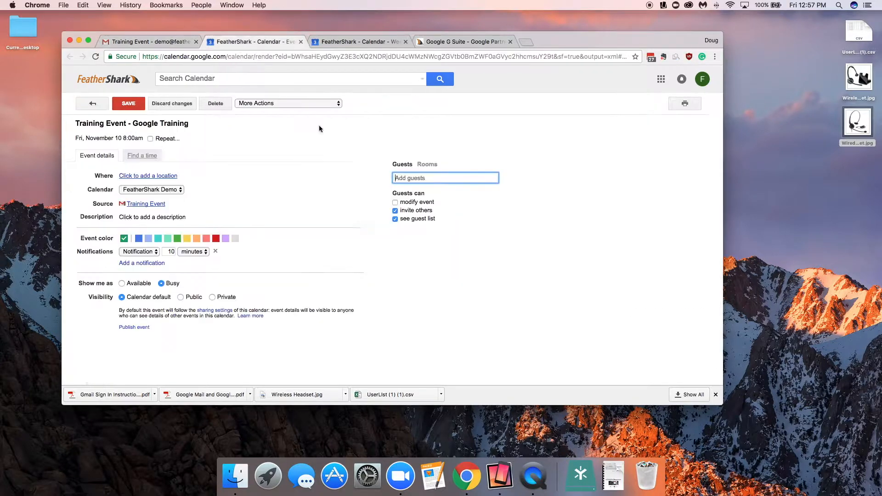
pyautogui.write('jse')
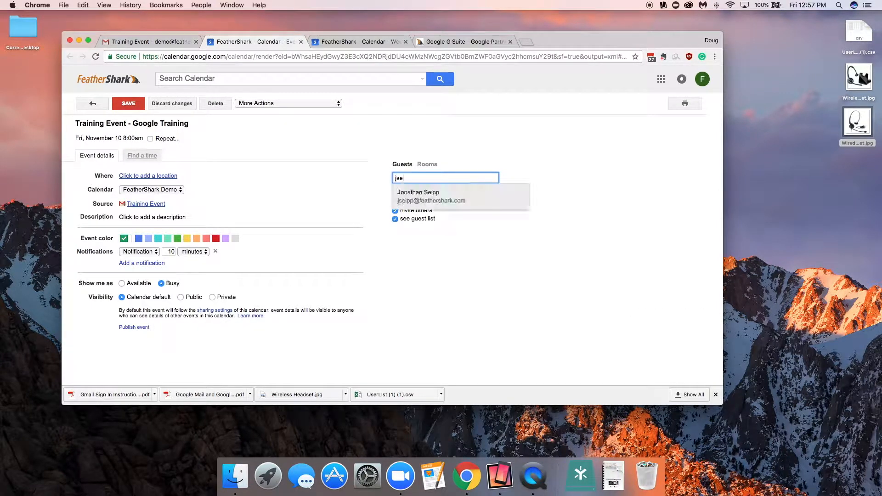
pyautogui.click(456, 196)
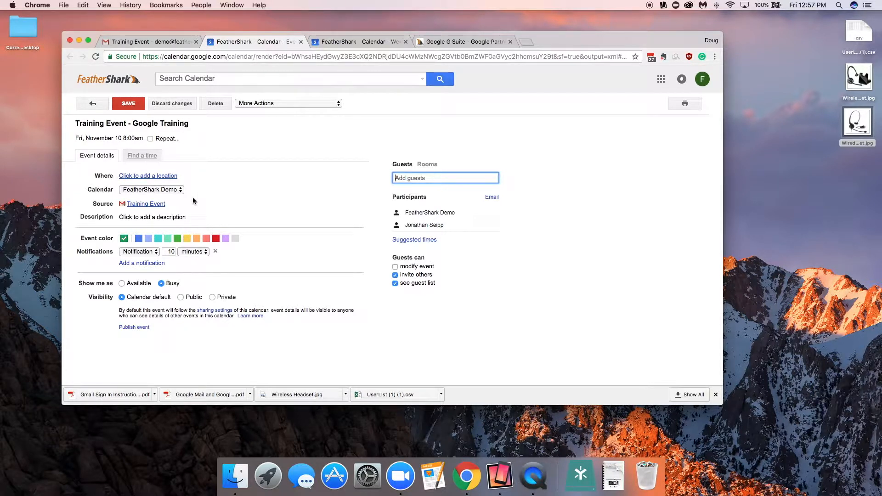
# Step: Save the event, send invitations to the guests, and reopen the event to review its details
pyautogui.click(129, 105)
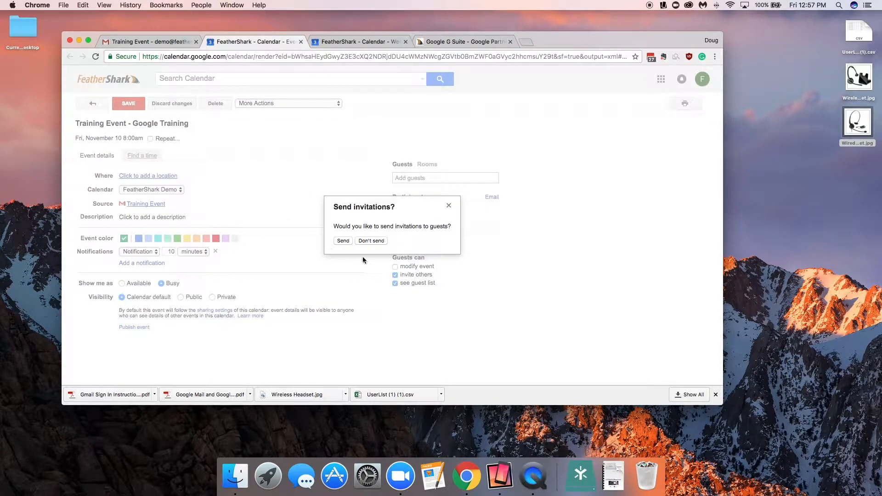
pyautogui.click(347, 242)
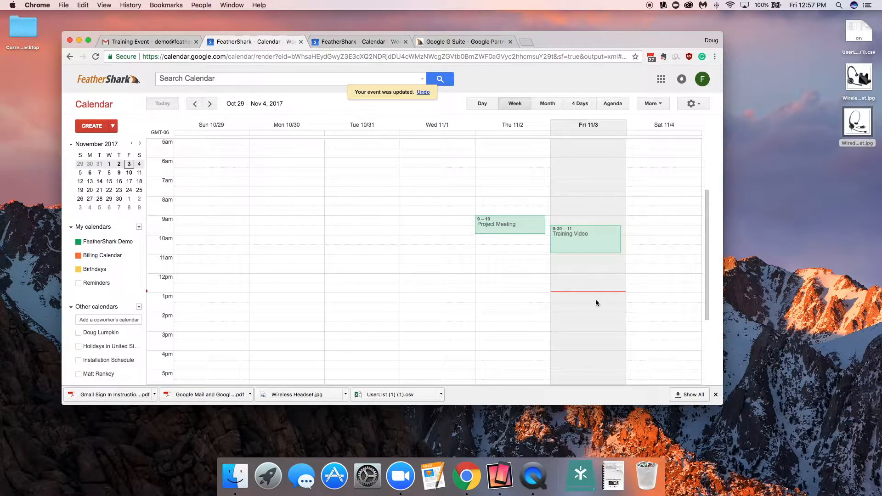
pyautogui.click(597, 216)
pyautogui.scroll(-3, 232, 203)
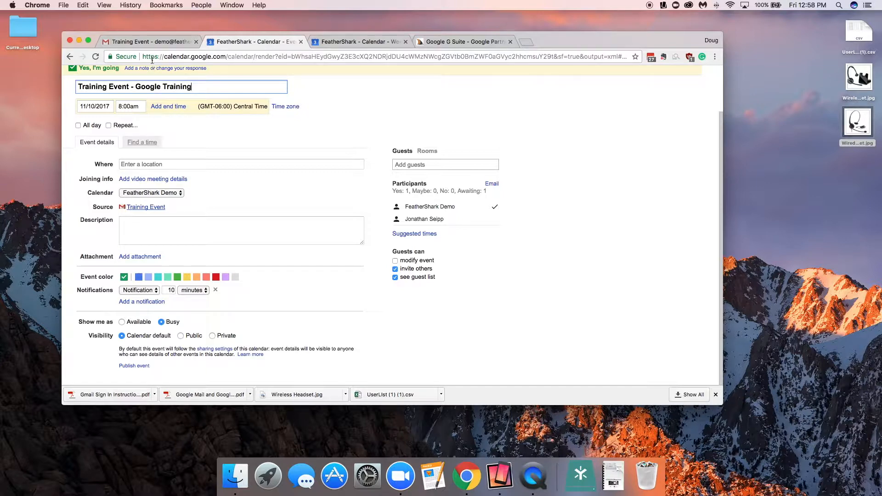
# Step: Return to the Gmail inbox, select the six most recent conversations, and archive them
pyautogui.click(156, 41)
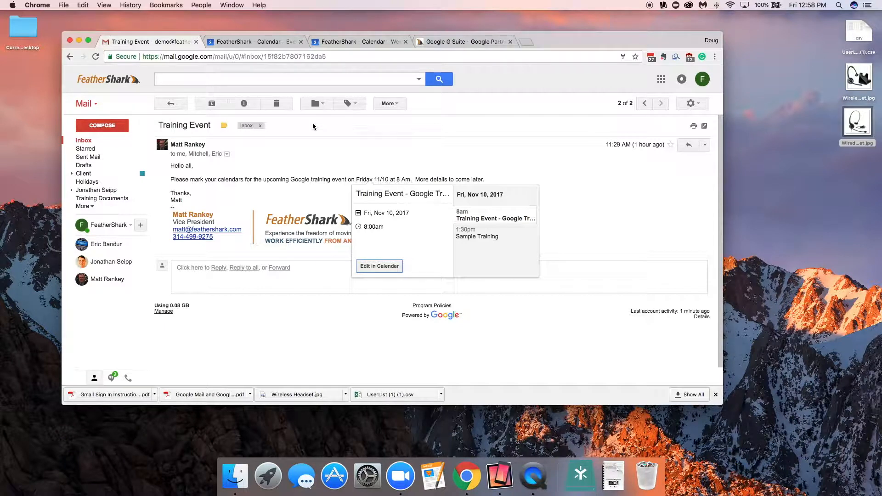
pyautogui.click(159, 104)
pyautogui.click(202, 104)
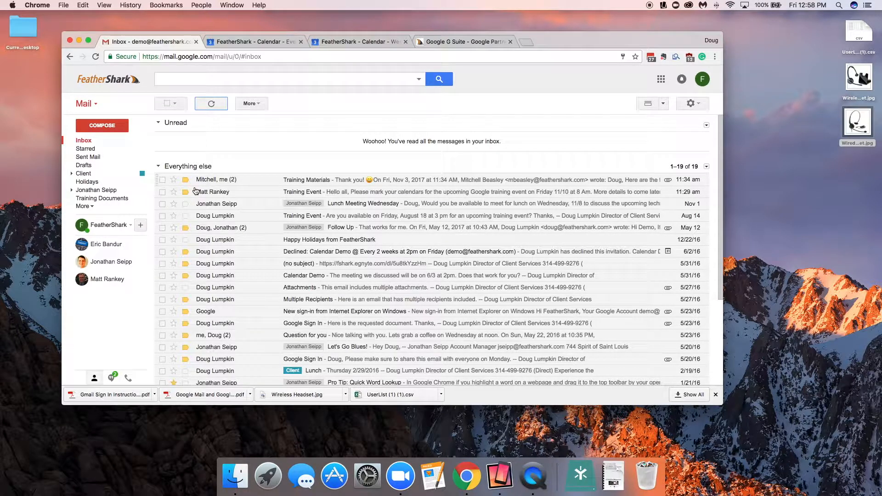
pyautogui.moveTo(200, 194)
pyautogui.click(162, 180)
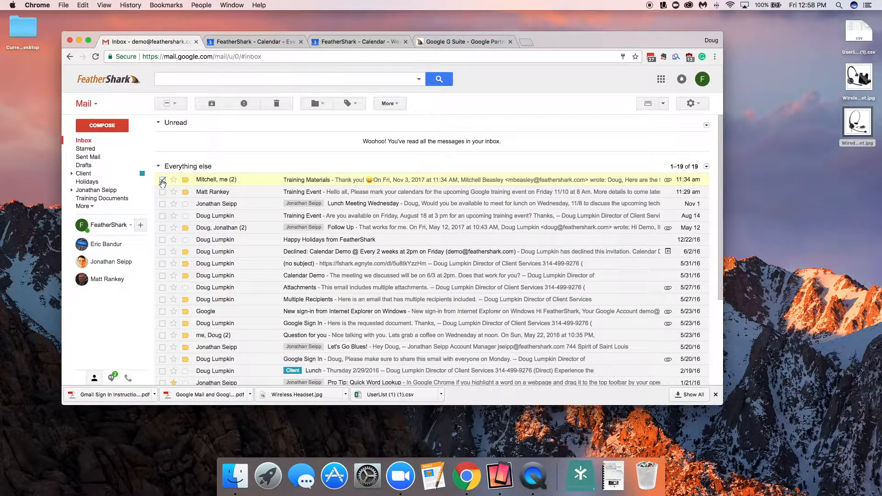
pyautogui.click(162, 216)
pyautogui.click(162, 228)
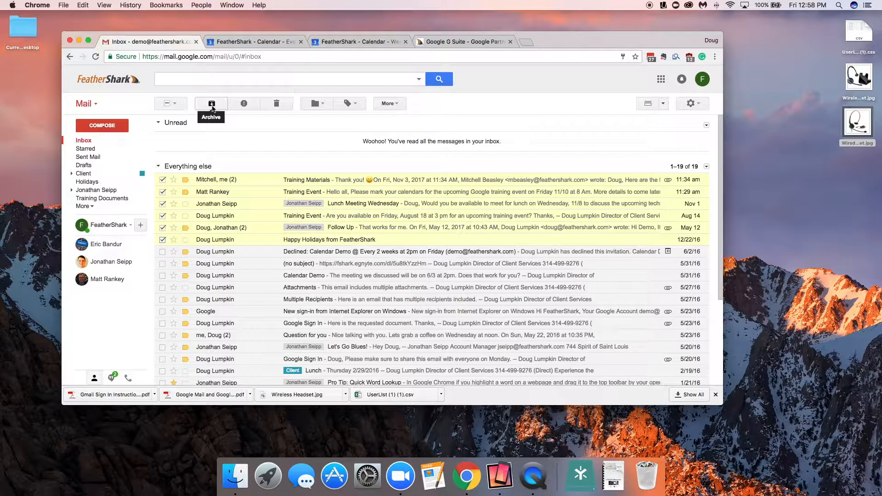
pyautogui.click(84, 207)
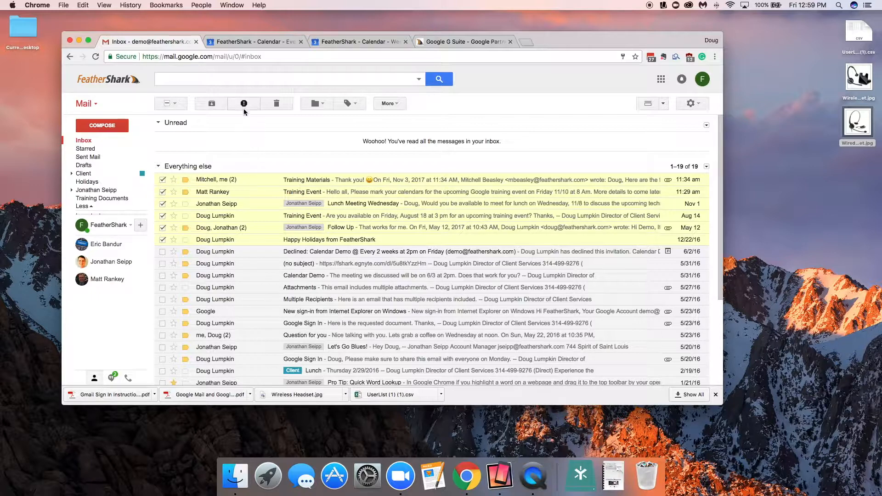
pyautogui.click(211, 103)
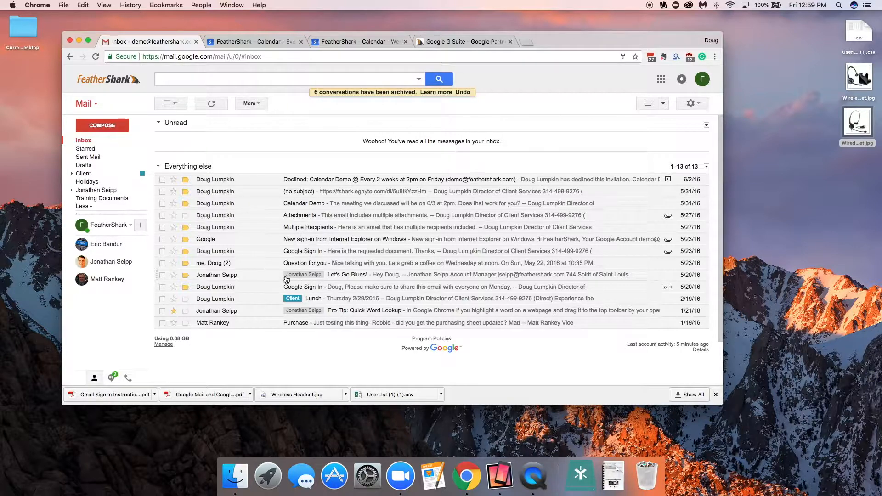
# Step: Apply the Social category label to the 'Let's Go Blues!' conversation
pyautogui.click(310, 277)
pyautogui.click(171, 103)
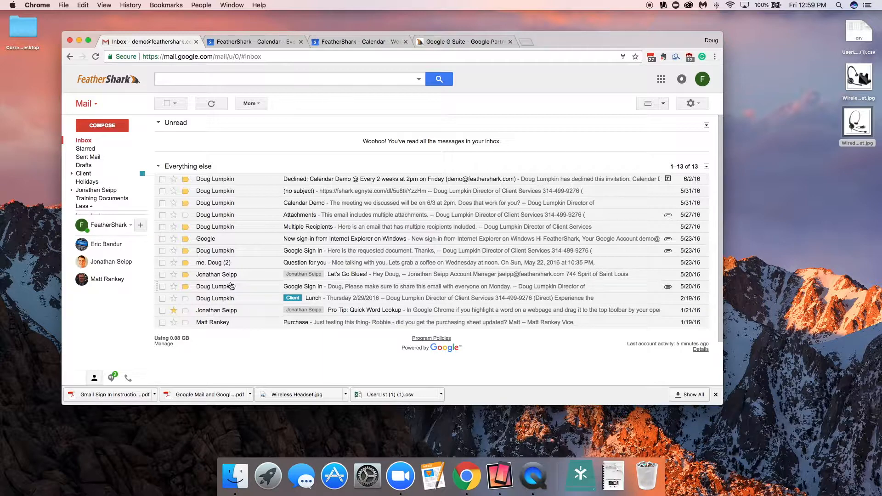
pyautogui.click(161, 274)
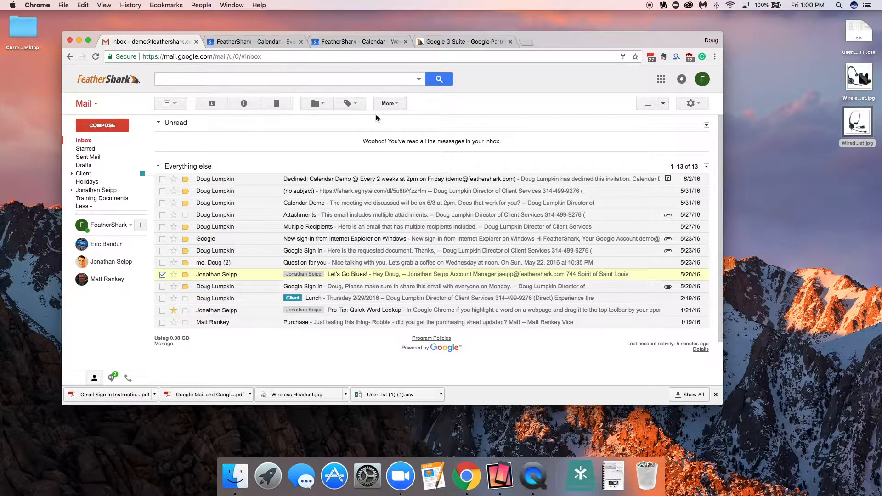
pyautogui.click(358, 105)
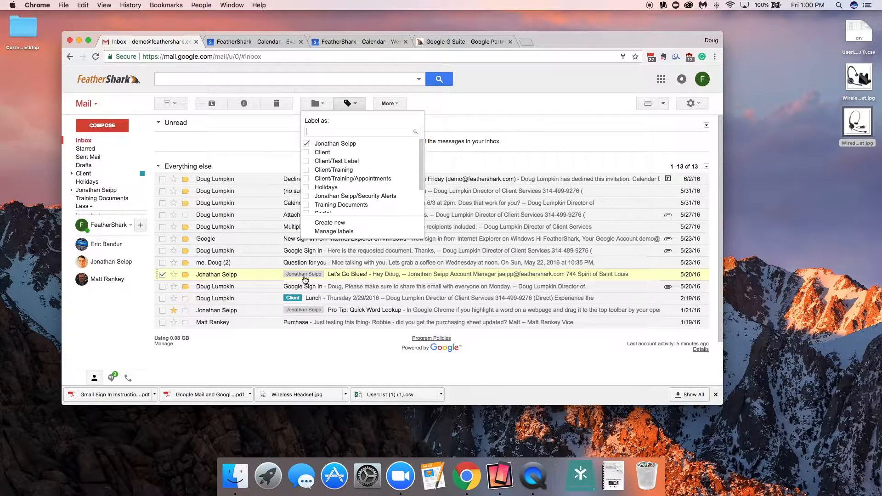
pyautogui.scroll(-3, 339, 186)
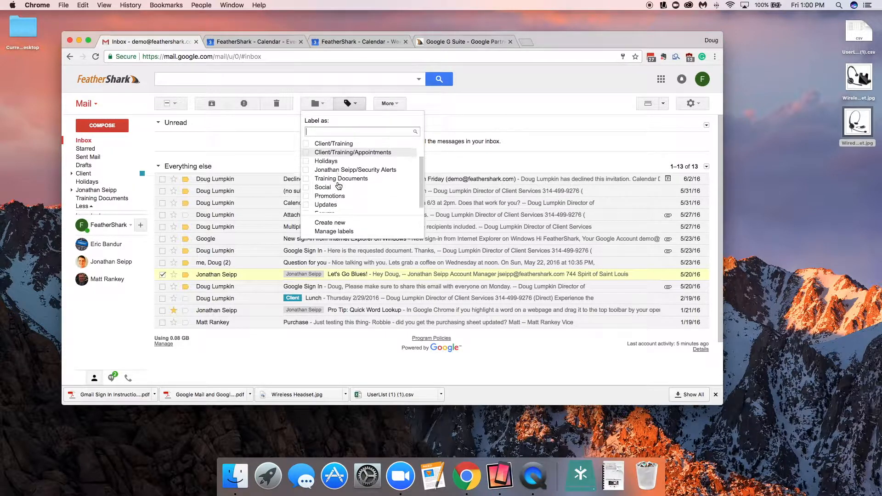
pyautogui.click(307, 181)
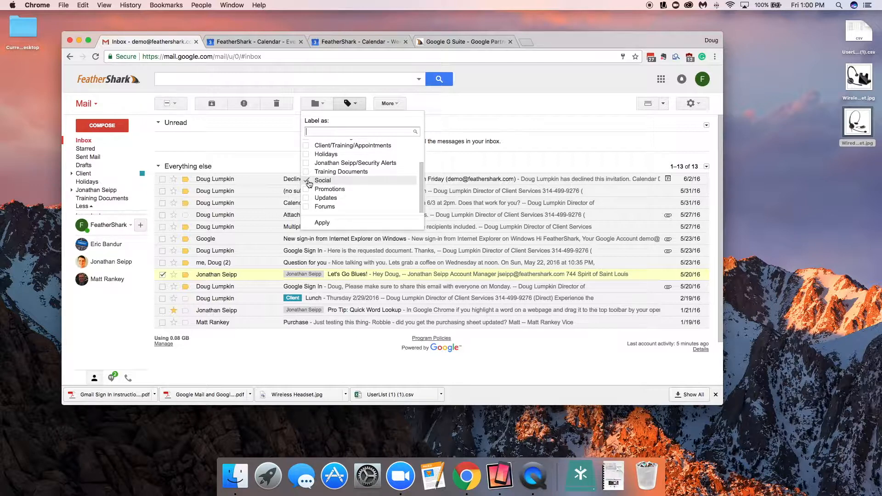
pyautogui.click(323, 223)
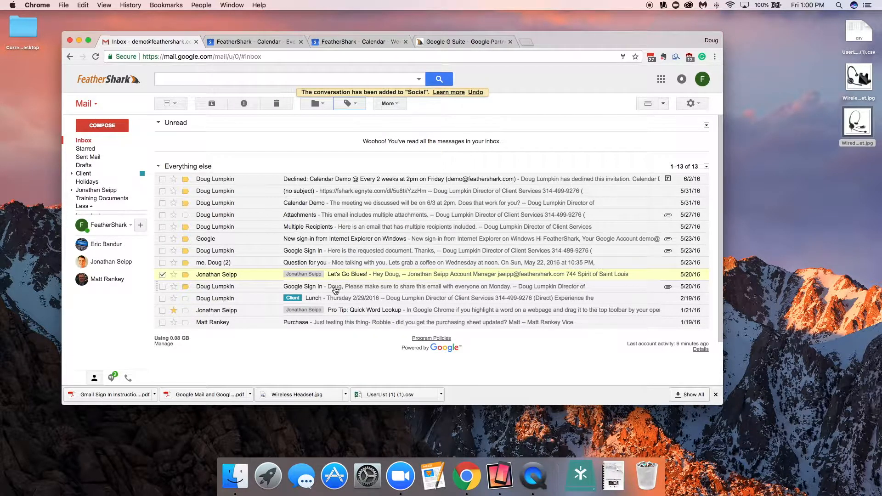
# Step: Open the Social category to view its conversations, then return to the inbox
pyautogui.click(159, 277)
pyautogui.click(160, 276)
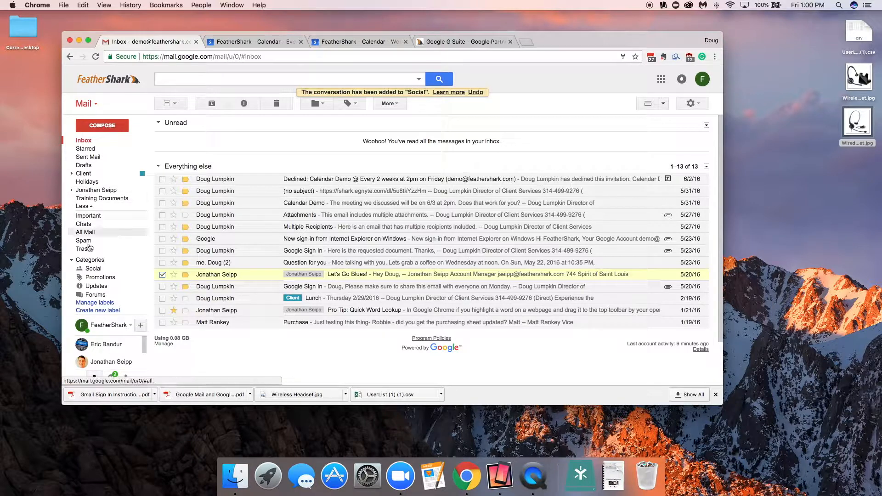
pyautogui.click(92, 269)
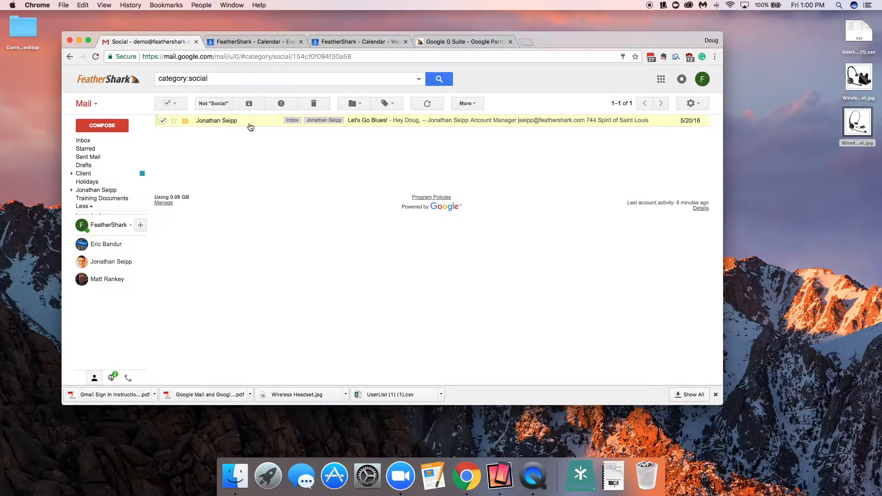
pyautogui.click(250, 127)
pyautogui.click(168, 105)
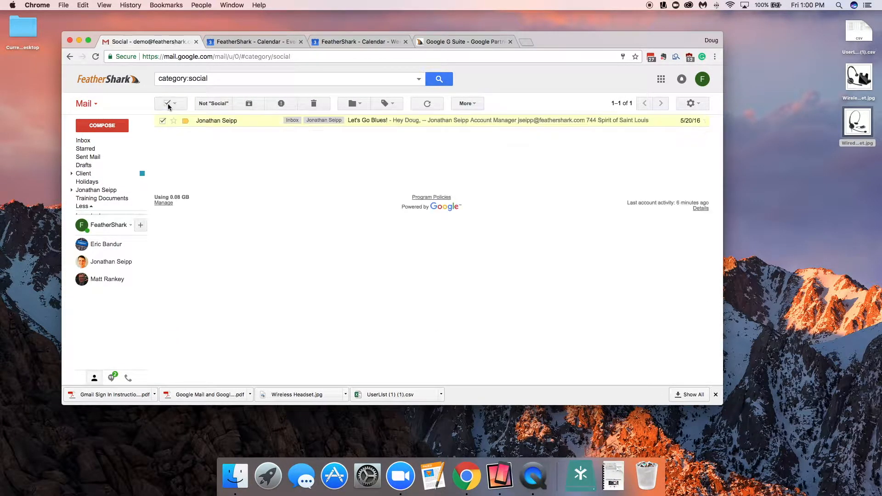
pyautogui.click(83, 140)
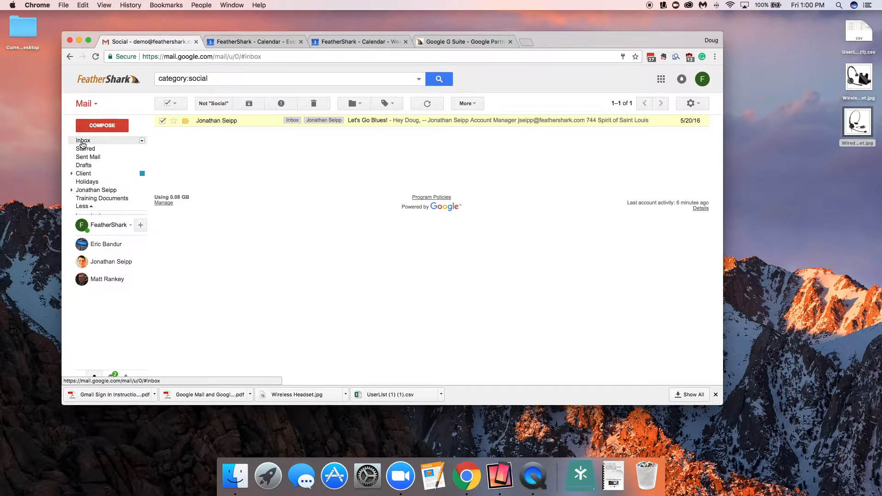
pyautogui.click(162, 274)
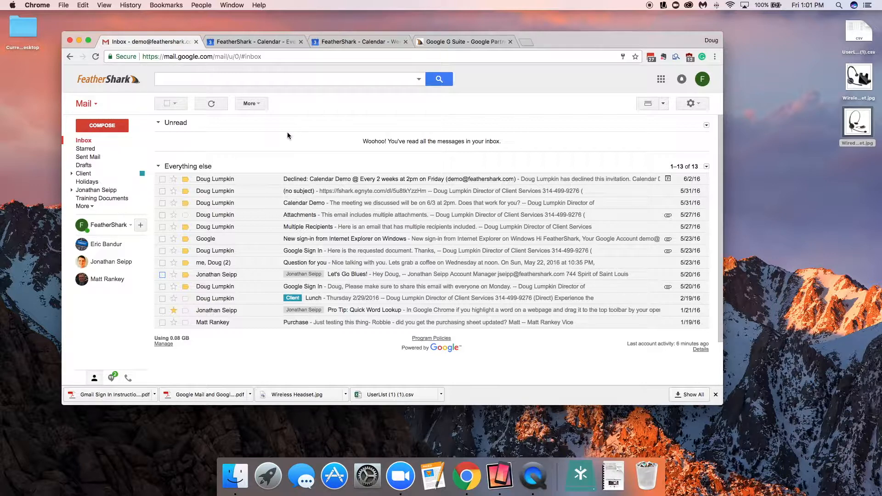
# Step: Open the advanced search options and set the From field to the contact suggested for 'mat'
pyautogui.click(420, 79)
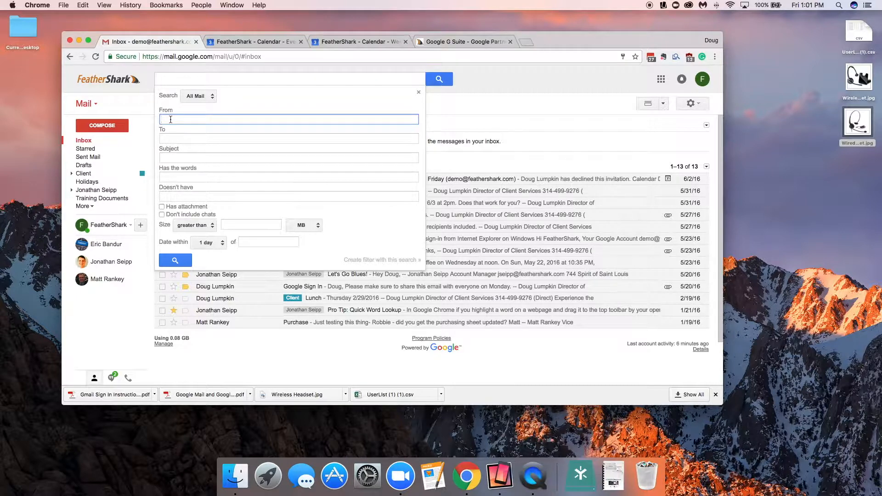
pyautogui.write('mat')
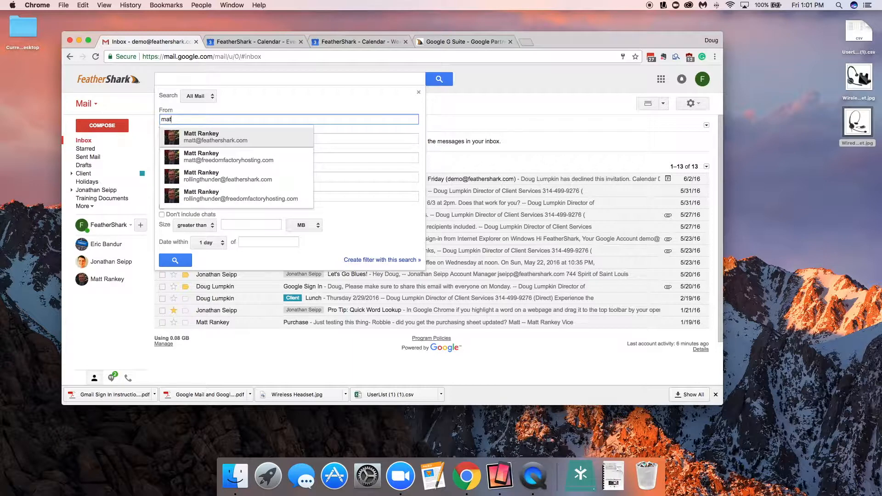
pyautogui.click(207, 139)
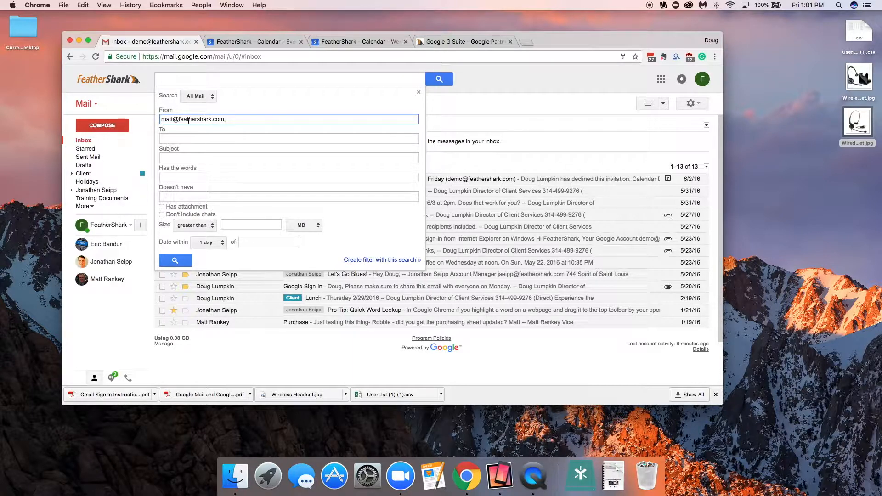
# Step: Enter 'training' as the subject, then clear the subject field again
pyautogui.click(177, 158)
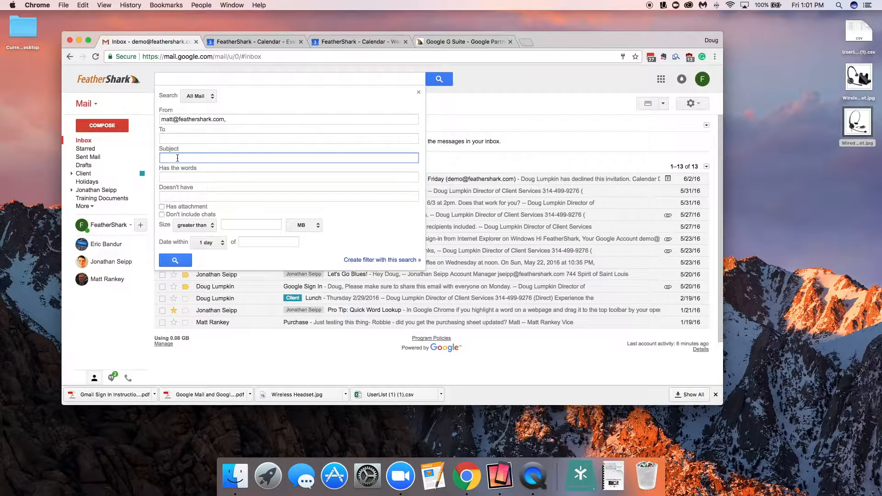
pyautogui.write('training')
pyautogui.click(175, 178)
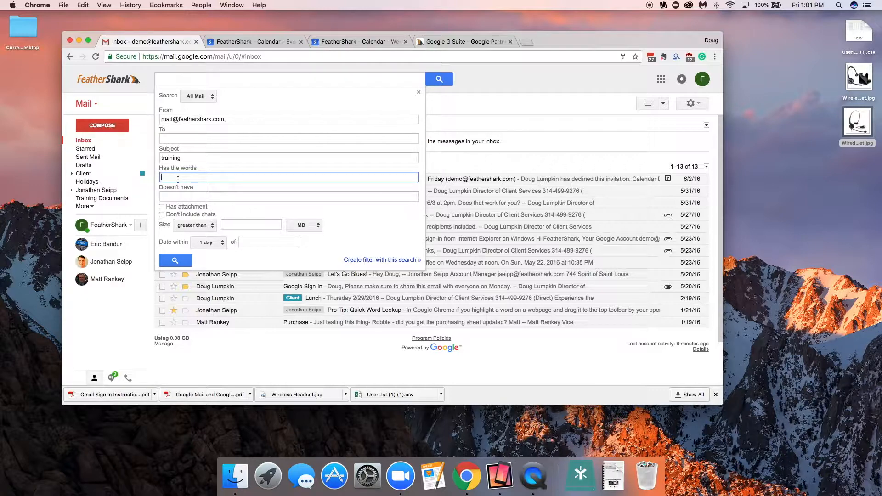
pyautogui.moveTo(181, 159); pyautogui.dragTo(154, 162)
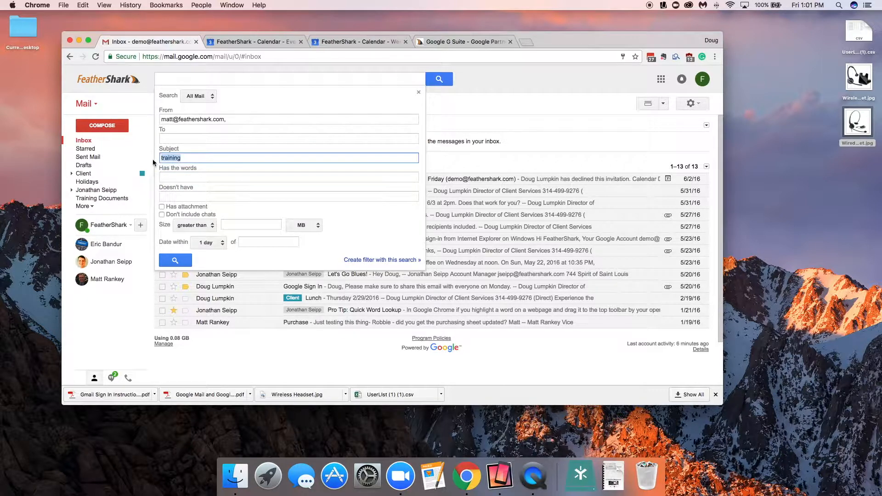
pyautogui.press('BackSpace')
pyautogui.press('Tab')
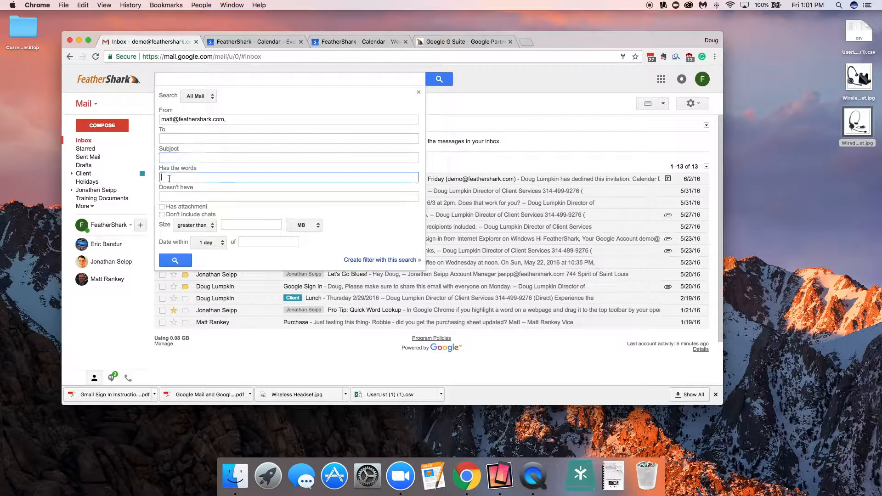
# Step: Enter 'Training' under Has the words and run the advanced search
pyautogui.write('Training')
pyautogui.click(164, 208)
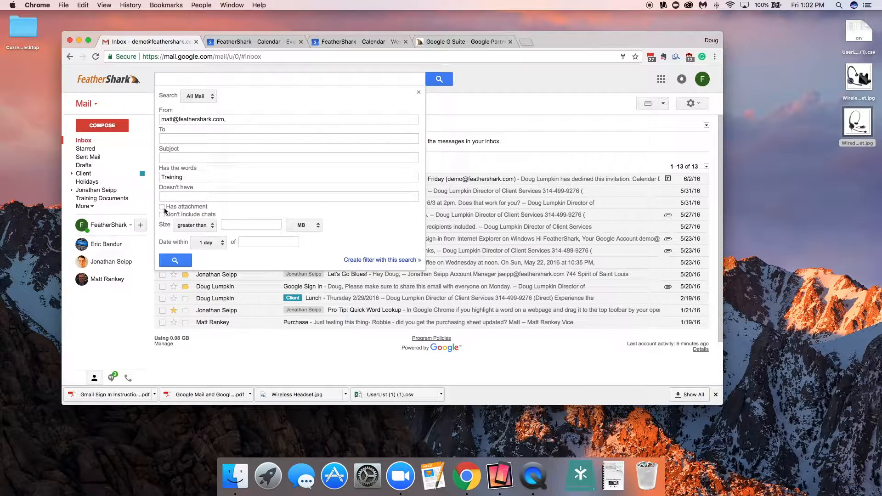
pyautogui.click(169, 260)
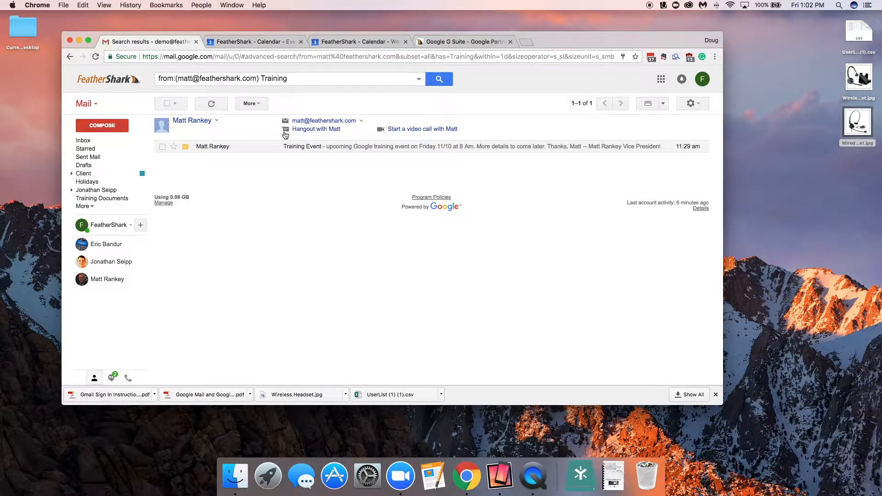
# Step: Open the Training Event message from the search results, then return to the inbox
pyautogui.click(267, 146)
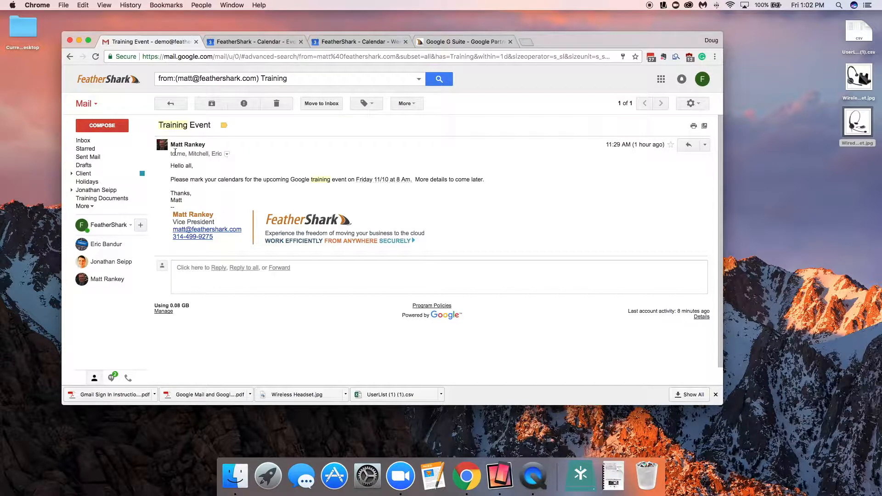
pyautogui.moveTo(171, 146)
pyautogui.click(170, 103)
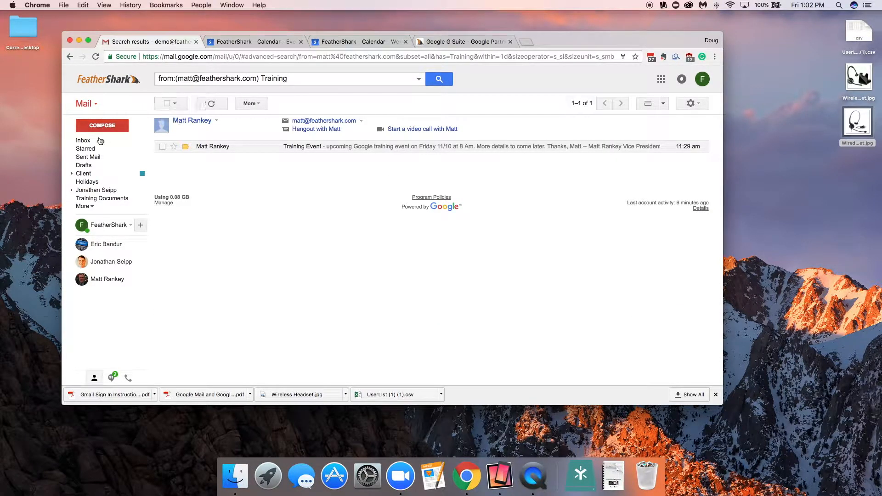
pyautogui.click(84, 141)
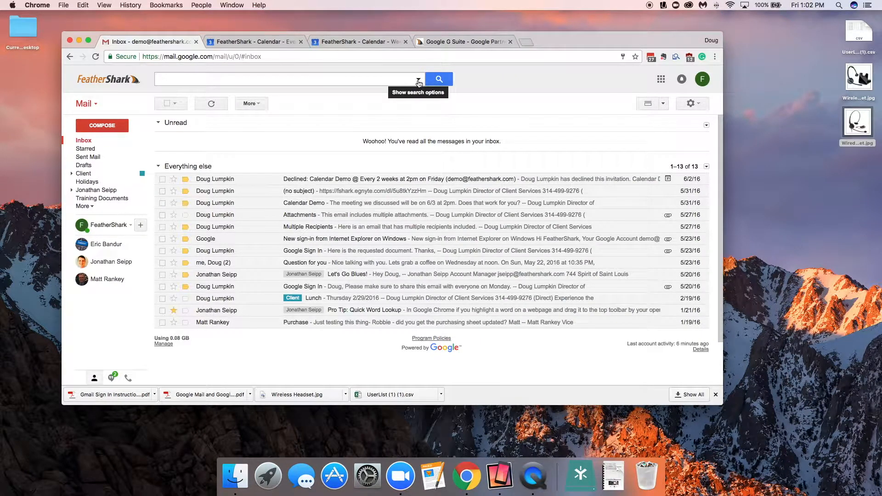
# Step: Search mail for the recent term 63385, open the sfa message, and return to the inbox
pyautogui.click(347, 79)
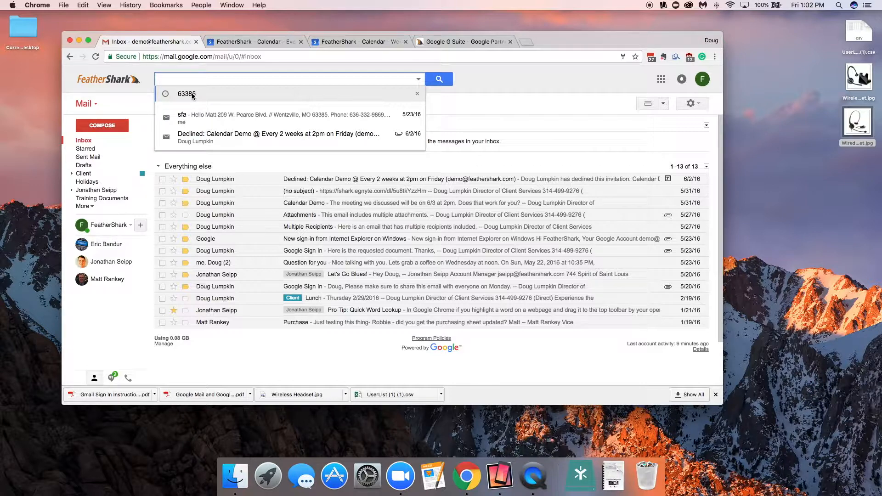
pyautogui.click(193, 95)
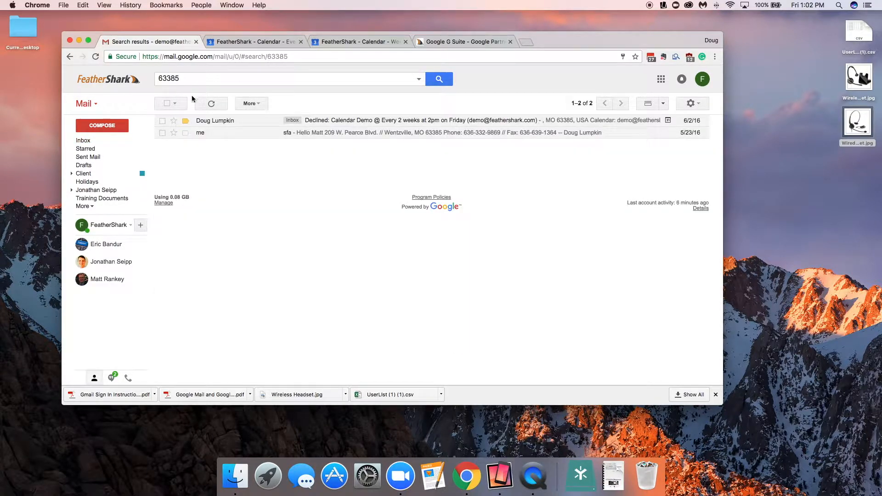
pyautogui.click(251, 138)
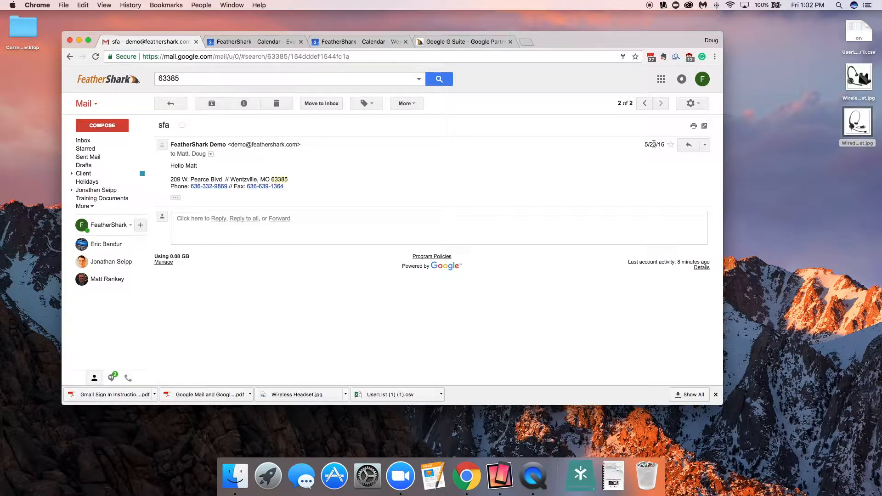
pyautogui.click(173, 105)
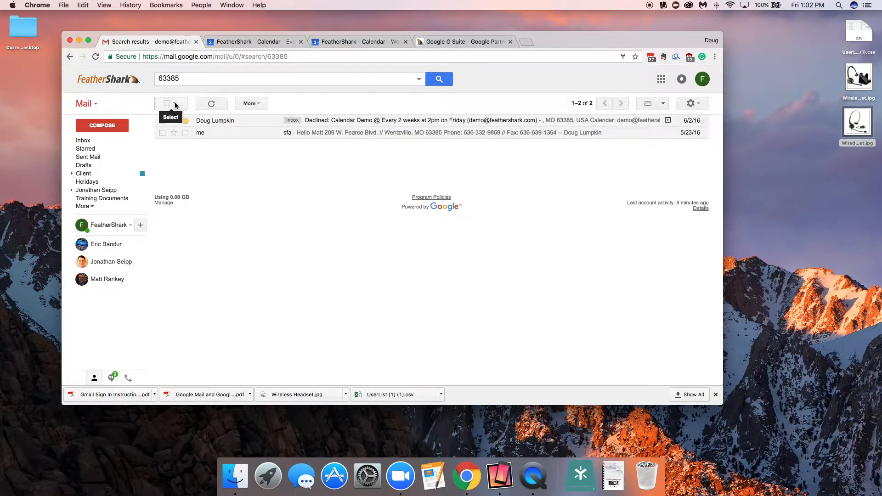
pyautogui.click(101, 140)
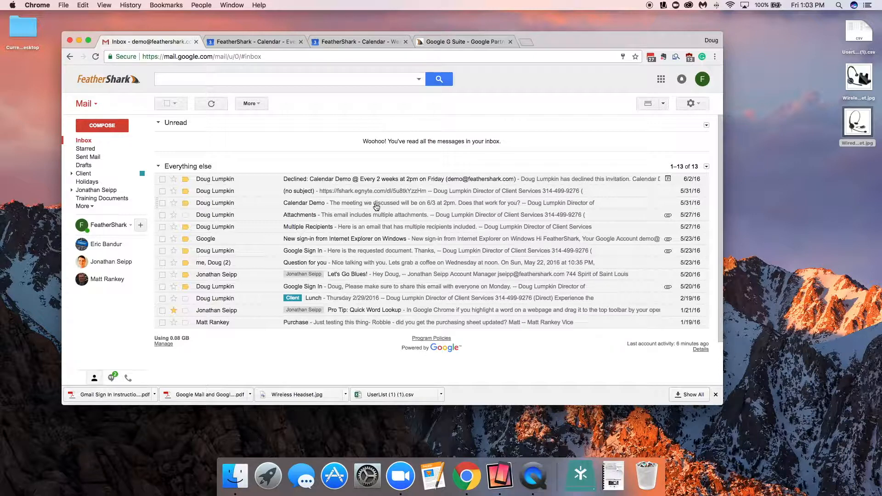
# Step: Search mail for a colleague's feathershark.com e-mail address
pyautogui.click(312, 78)
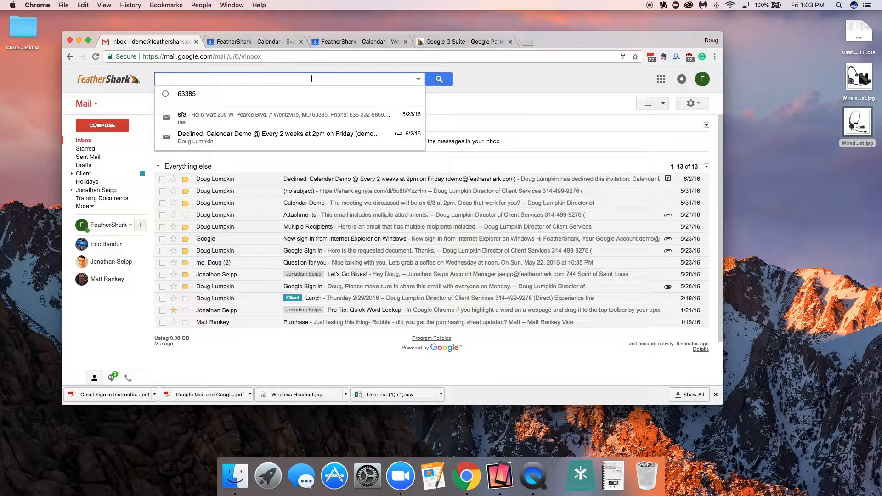
pyautogui.press('Return')
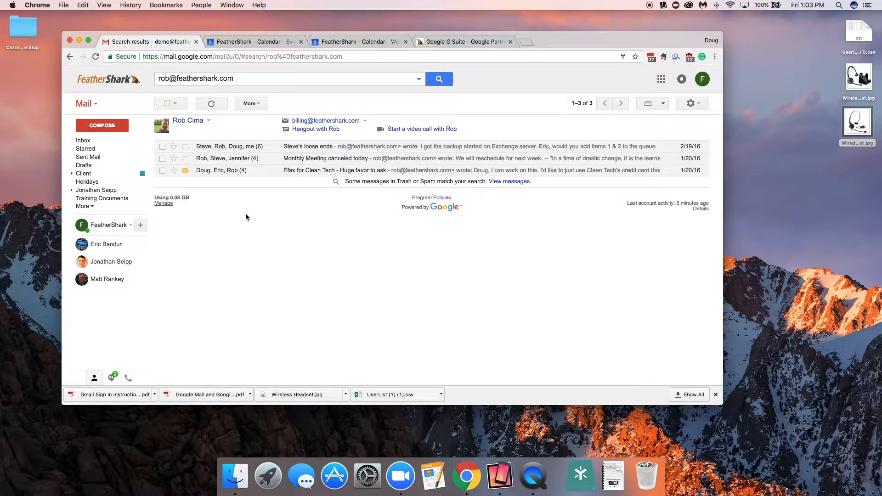
# Step: Clear the search box and return to the inbox
pyautogui.moveTo(268, 78); pyautogui.dragTo(137, 79)
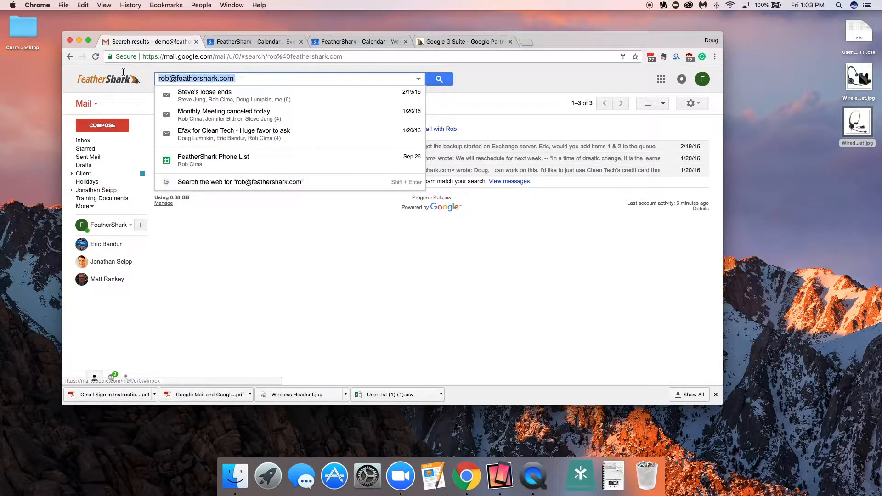
pyautogui.press('BackSpace')
pyautogui.click(82, 148)
pyautogui.click(83, 141)
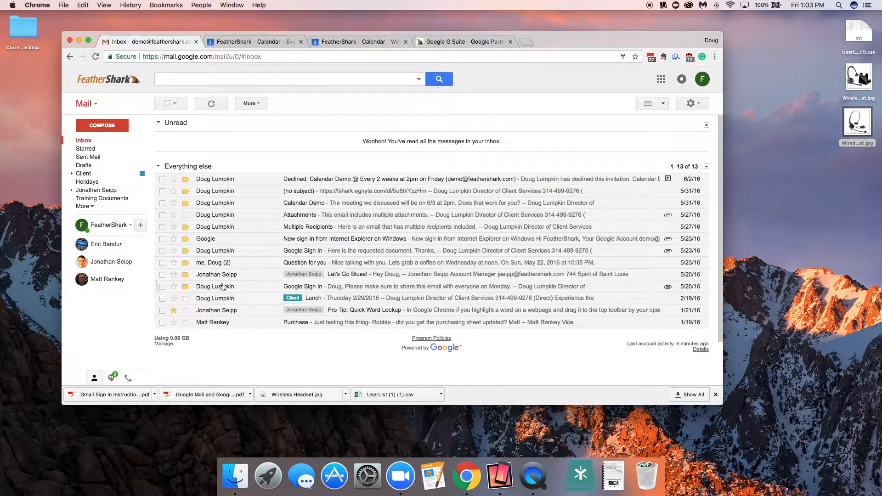
# Step: Open the 'Question for you' conversation, expand its earlier message, and return to the inbox
pyautogui.moveTo(225, 303)
pyautogui.click(225, 264)
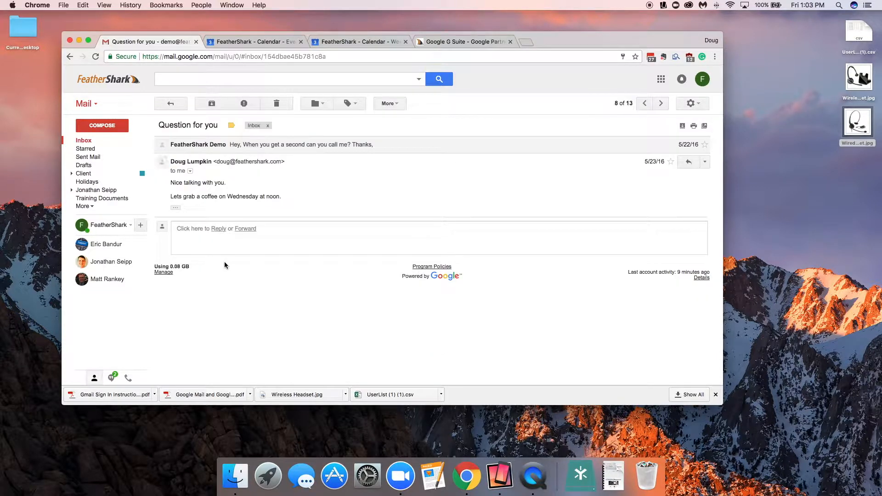
pyautogui.click(393, 152)
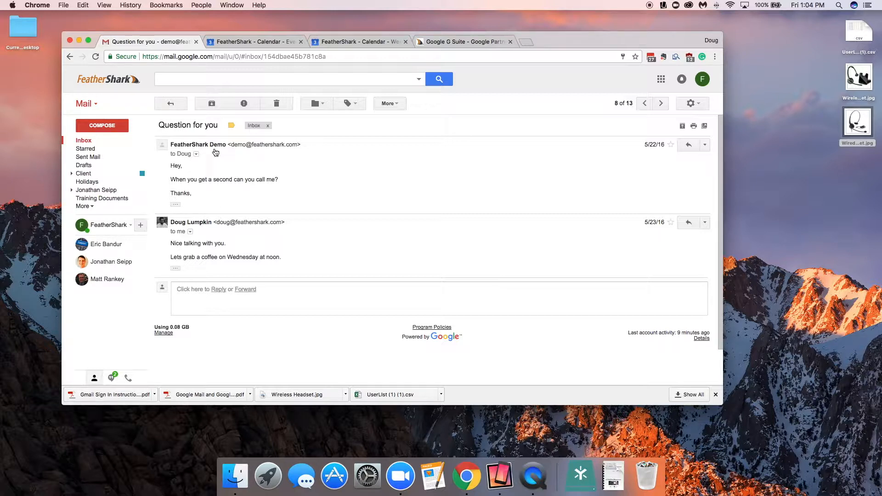
pyautogui.moveTo(159, 126); pyautogui.dragTo(218, 125)
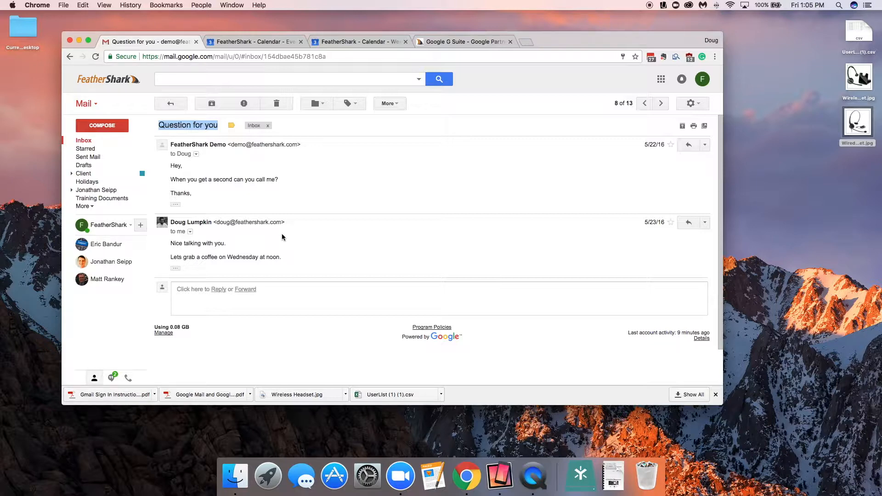
pyautogui.click(189, 128)
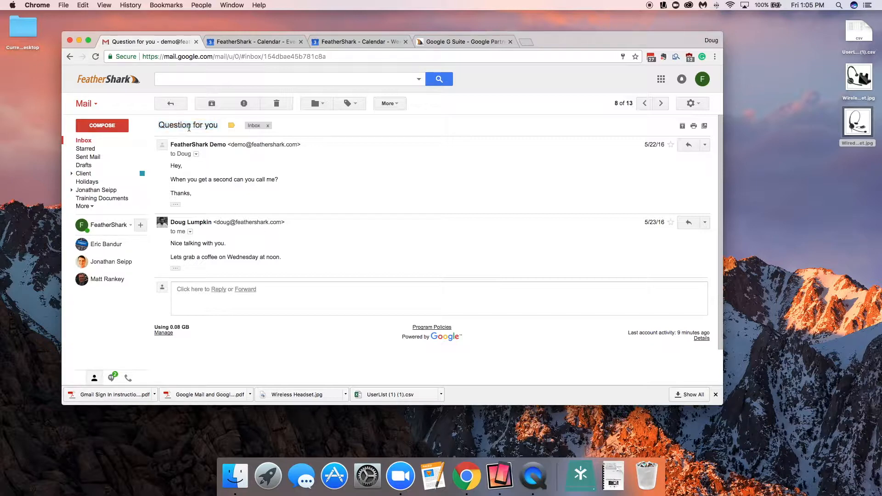
pyautogui.click(168, 103)
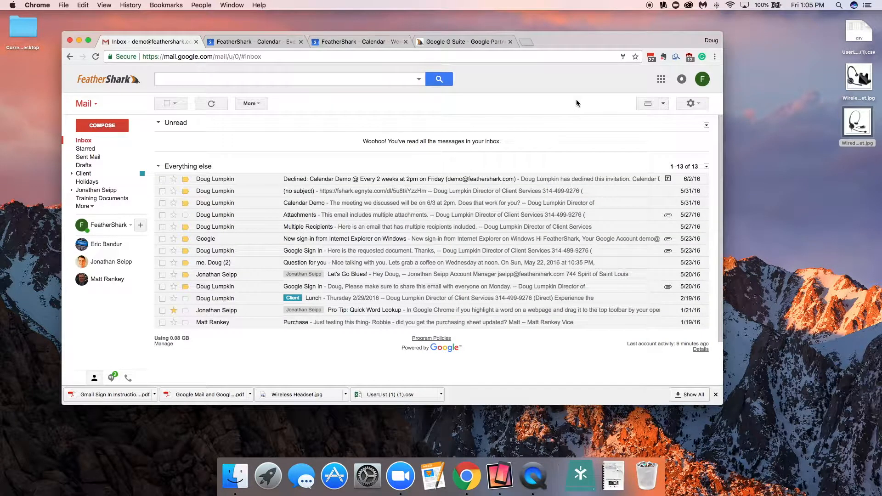
# Step: Open the general Settings and switch Conversation View off and back on
pyautogui.click(688, 105)
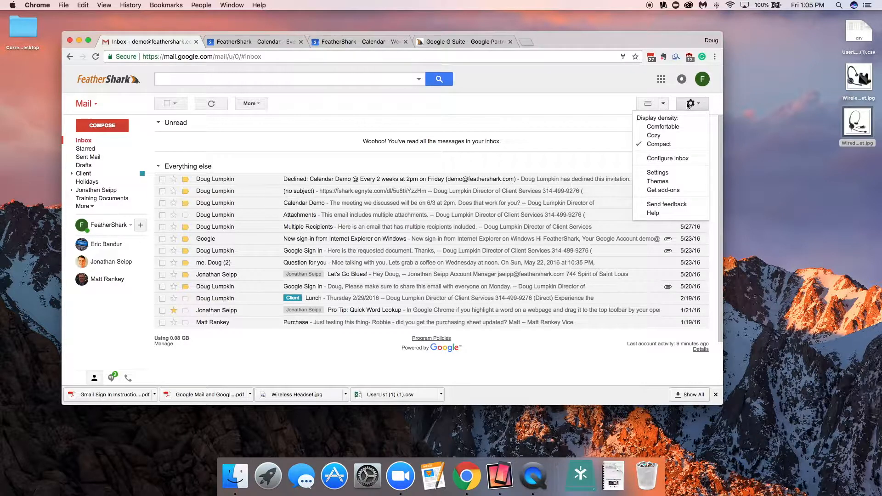
pyautogui.click(654, 172)
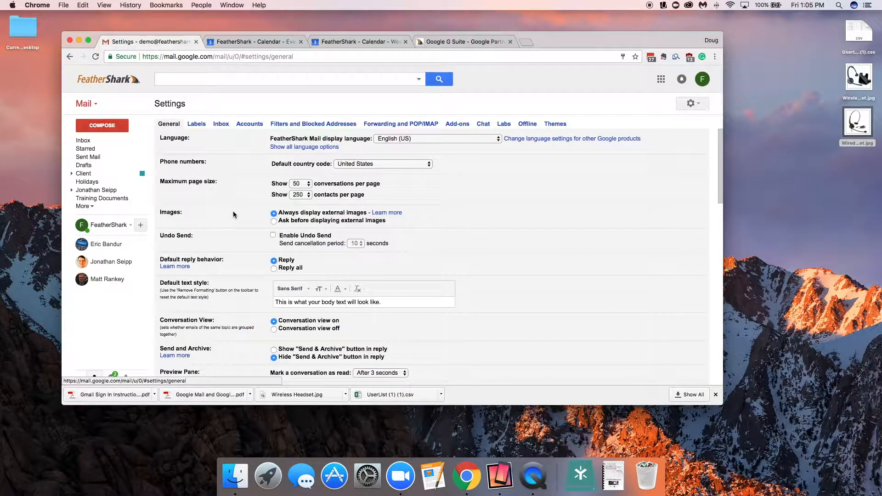
pyautogui.scroll(-2, 248, 266)
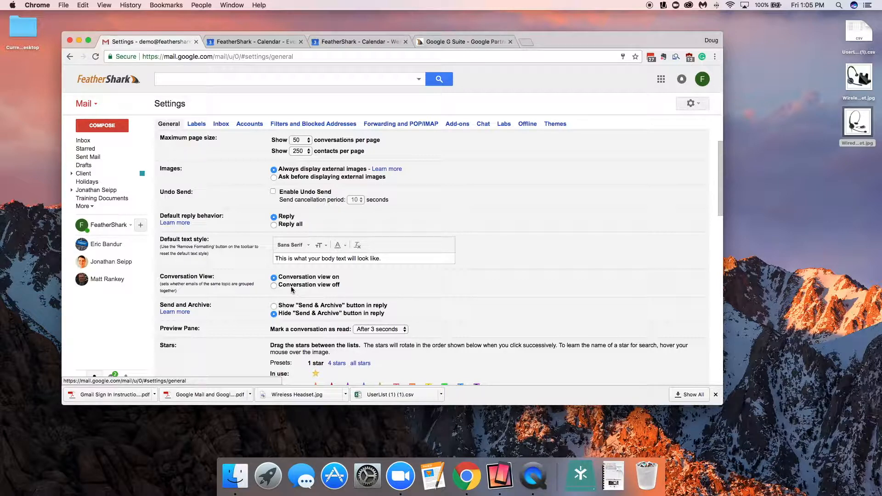
pyautogui.click(274, 286)
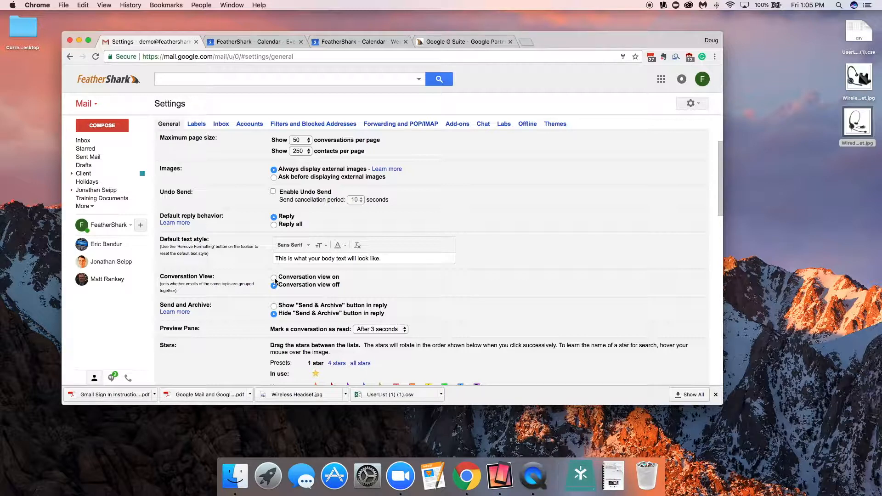
pyautogui.click(274, 278)
# Step: Scroll through the general settings, then open and close the account menu
pyautogui.scroll(-8, 275, 280)
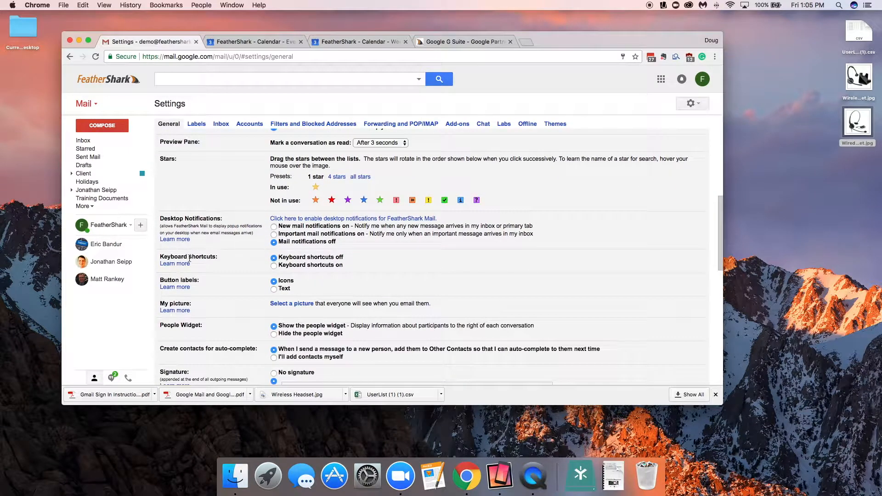
pyautogui.scroll(-2, 206, 311)
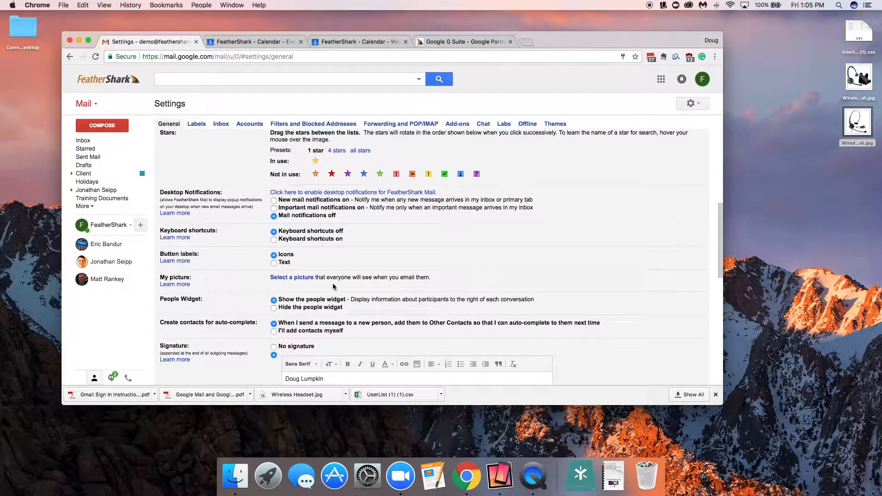
pyautogui.scroll(4, 214, 271)
pyautogui.scroll(-3, 213, 269)
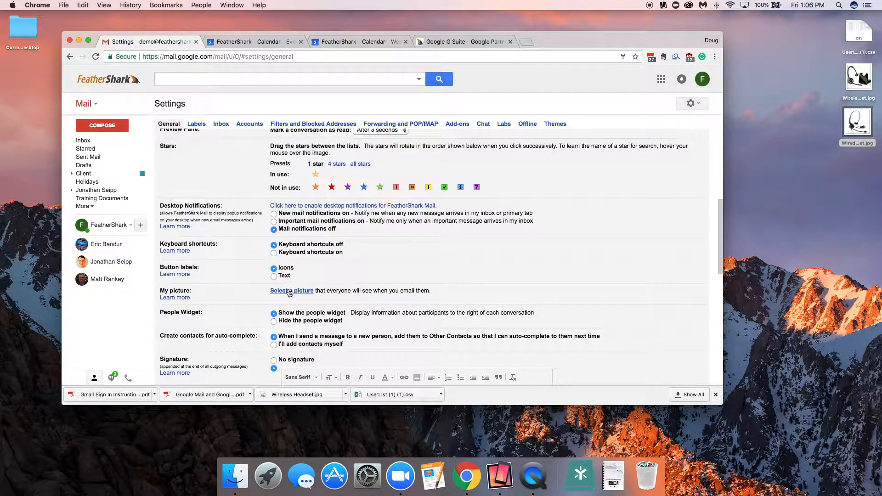
pyautogui.click(702, 79)
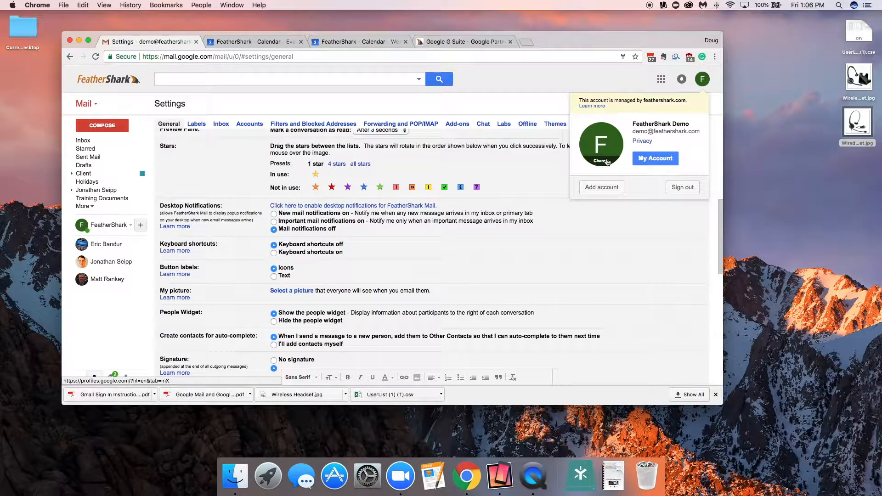
pyautogui.click(547, 103)
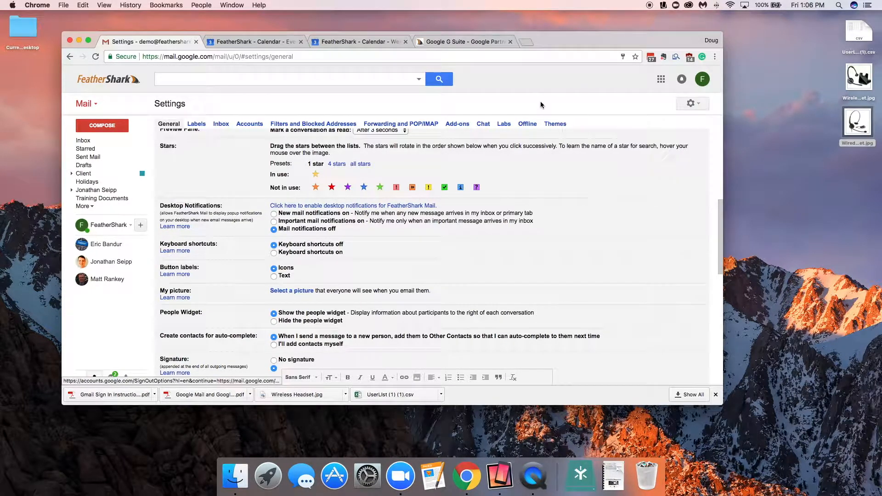
# Step: Add the phone number as a second line under the name in the email signature
pyautogui.scroll(-3, 266, 252)
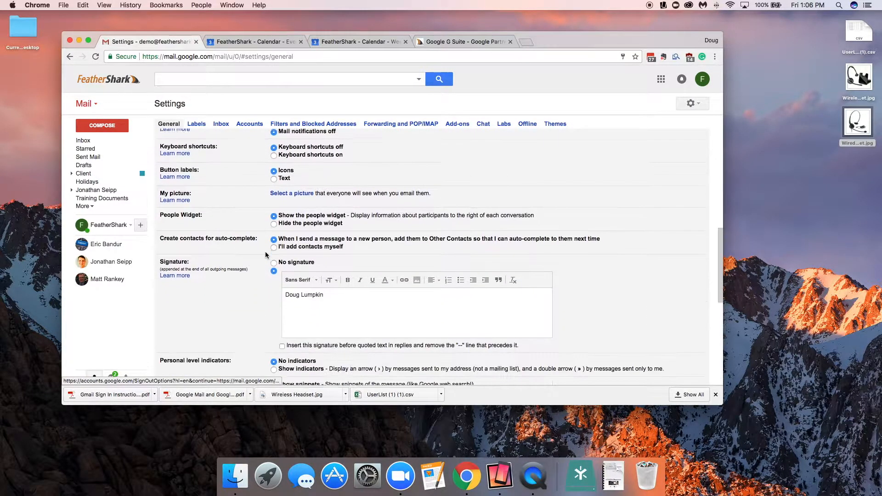
pyautogui.click(328, 295)
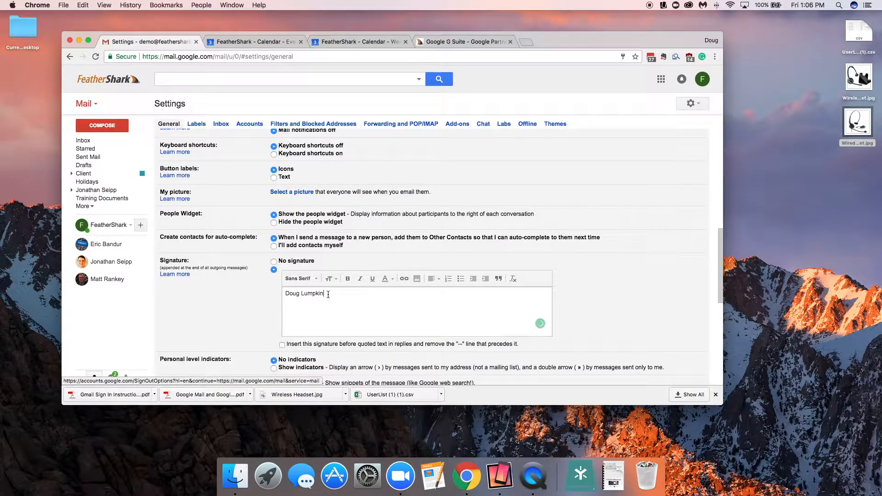
pyautogui.write('314-555-555')
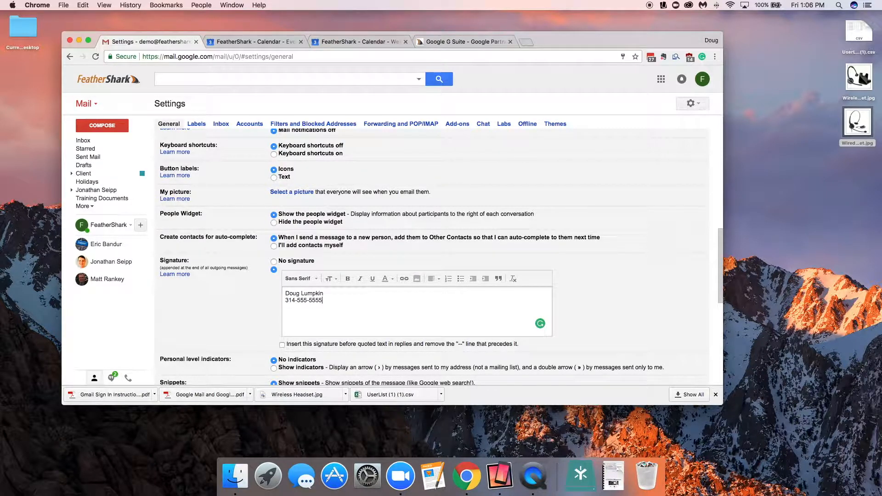
pyautogui.write('5')
# Step: Set the vacation responder's first day to November 23, 2017 and last day to November 24, 2017
pyautogui.scroll(-10, 300, 319)
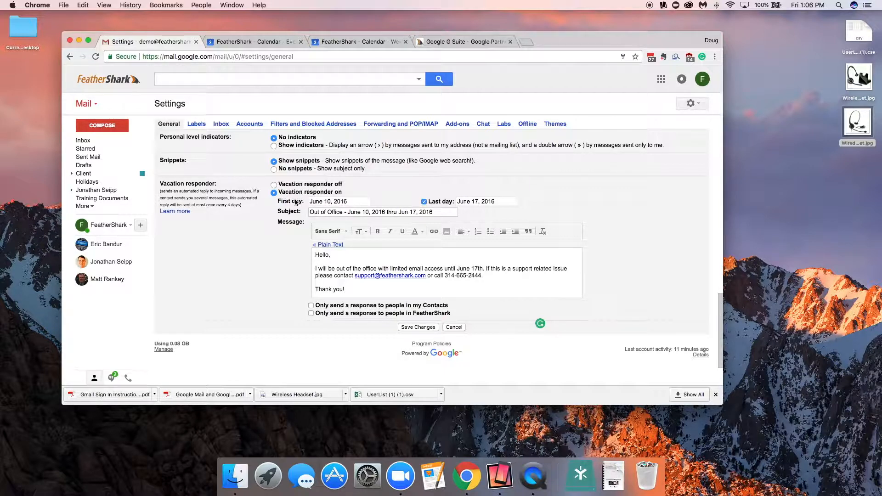
pyautogui.click(323, 204)
pyautogui.click(381, 215)
pyautogui.click(381, 215)
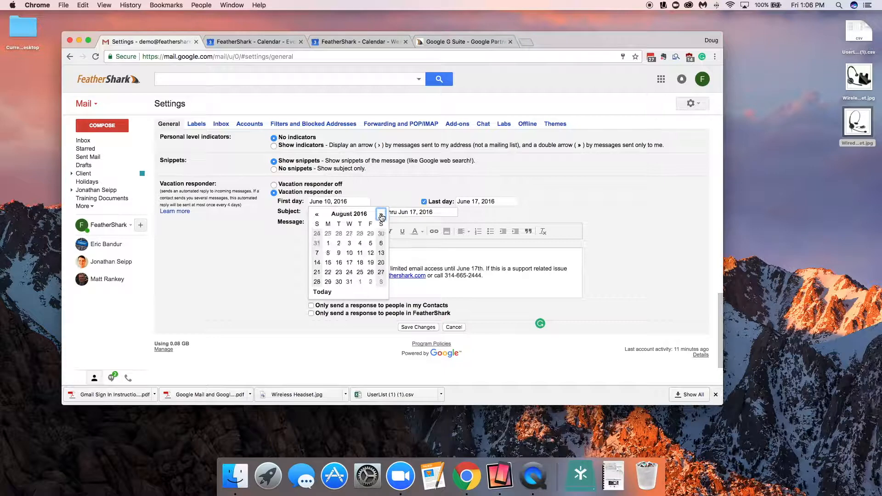
pyautogui.tripleClick(381, 215)
pyautogui.tripleClick(381, 215)
pyautogui.doubleClick(381, 215)
pyautogui.doubleClick(381, 215)
pyautogui.click(380, 214)
pyautogui.doubleClick(381, 215)
pyautogui.click(381, 214)
pyautogui.click(381, 214)
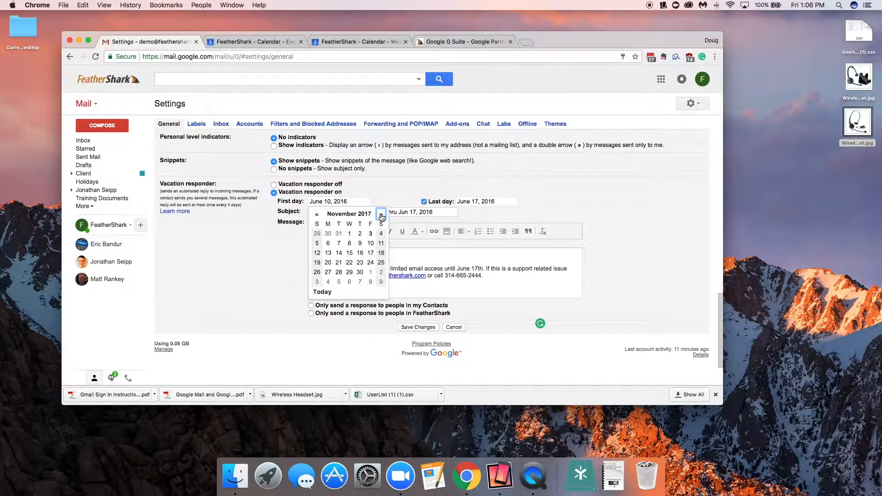
pyautogui.click(360, 262)
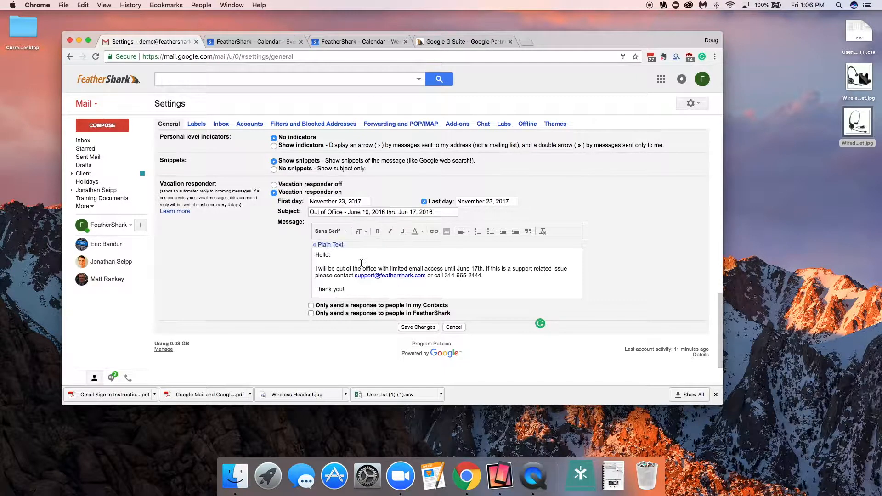
pyautogui.click(466, 205)
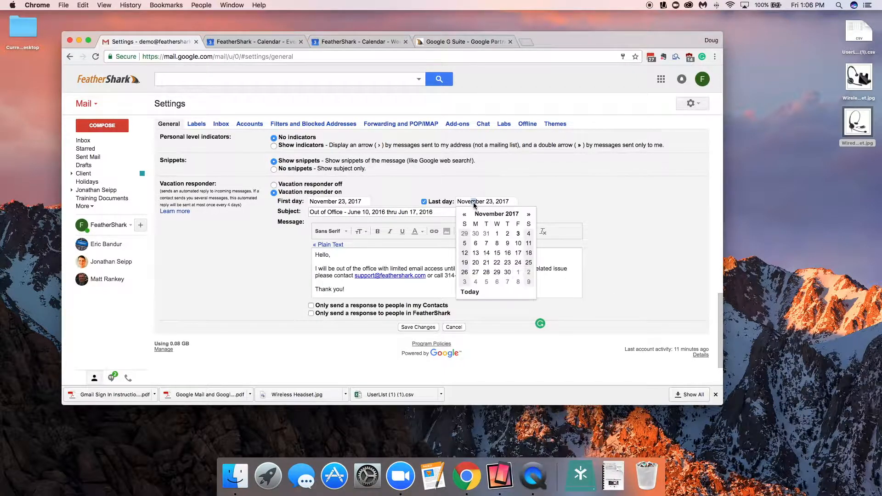
pyautogui.click(517, 263)
# Step: Shorten the vacation responder subject to 'Out of Office' and save the settings
pyautogui.moveTo(439, 212); pyautogui.dragTo(344, 214)
pyautogui.press('BackSpace')
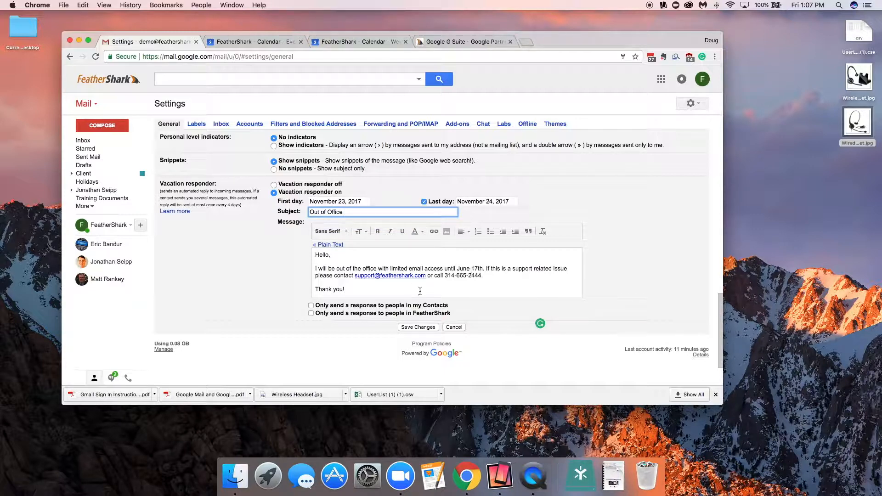
pyautogui.click(418, 327)
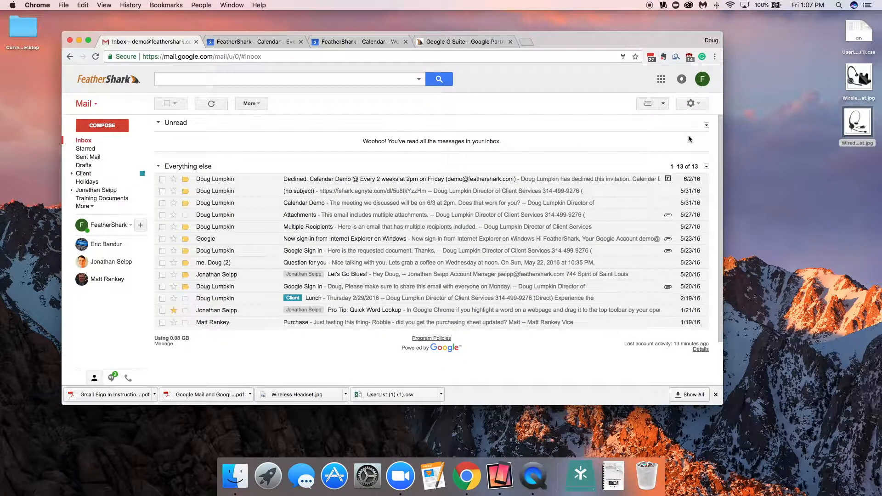
# Step: Open Settings and review the label visibility options on the Labels page
pyautogui.click(692, 104)
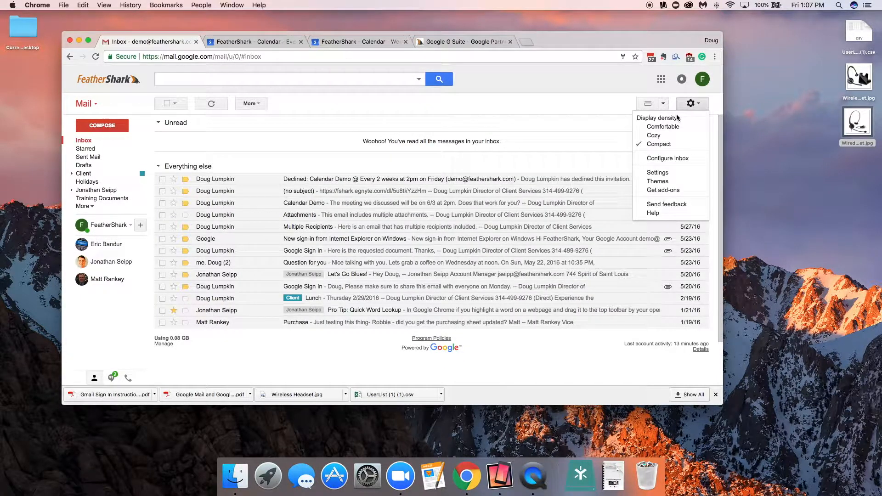
pyautogui.click(662, 174)
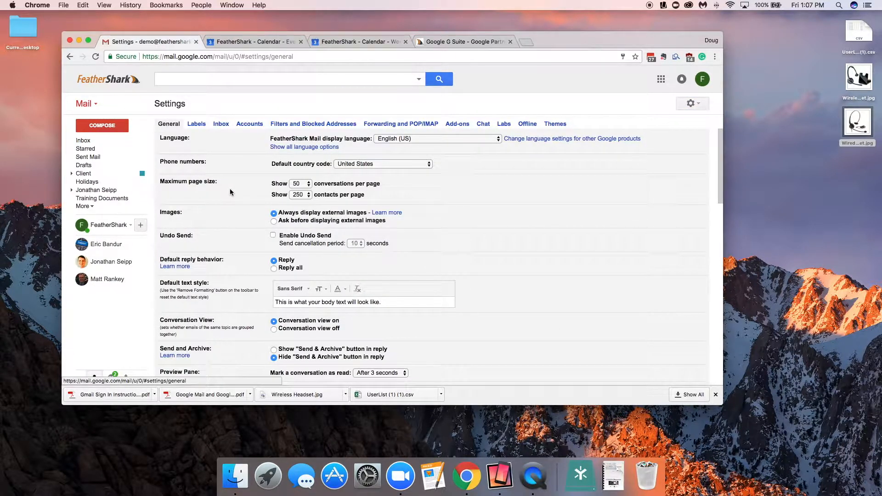
pyautogui.click(198, 125)
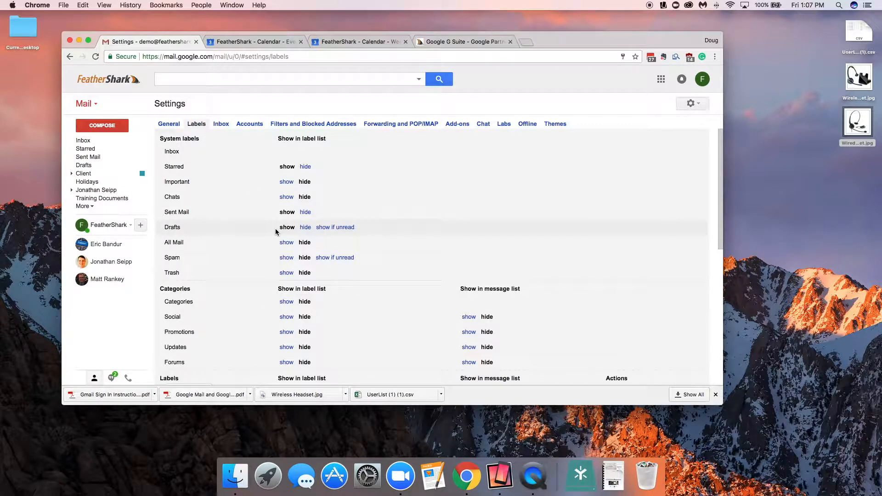
pyautogui.scroll(-15, 274, 228)
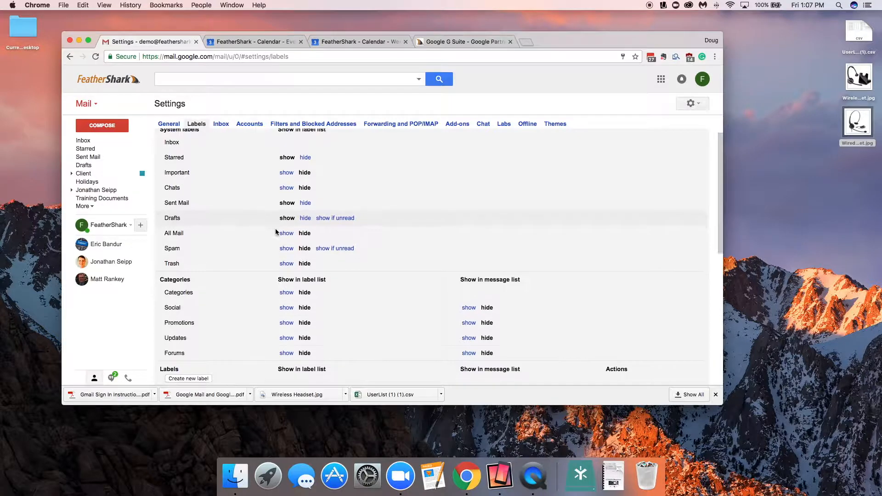
pyautogui.scroll(4, 275, 228)
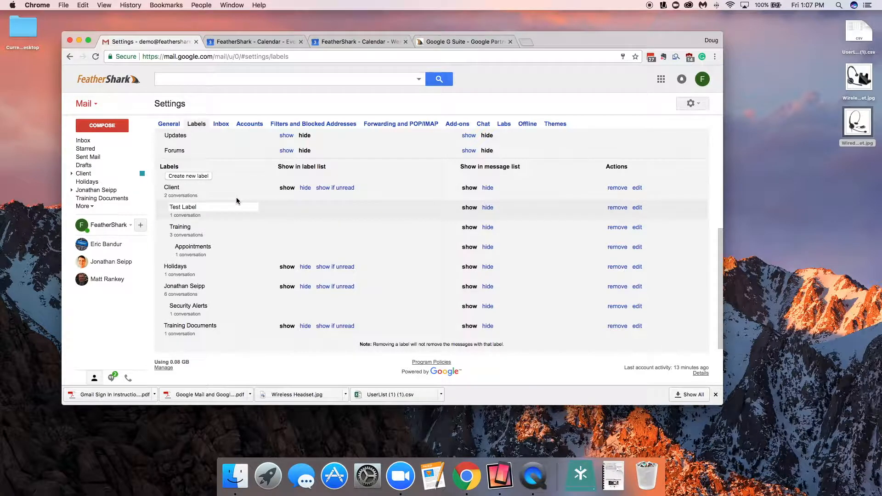
# Step: Open the Inbox settings and examine the available inbox type options
pyautogui.click(222, 124)
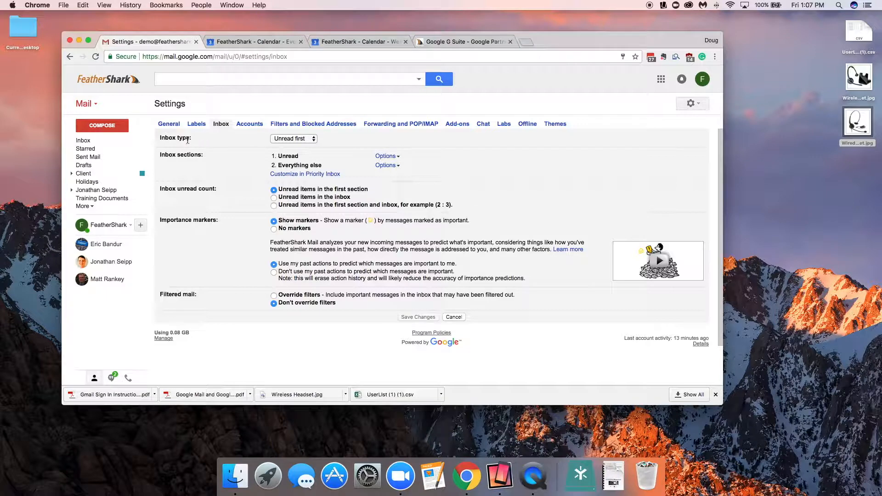
pyautogui.click(305, 140)
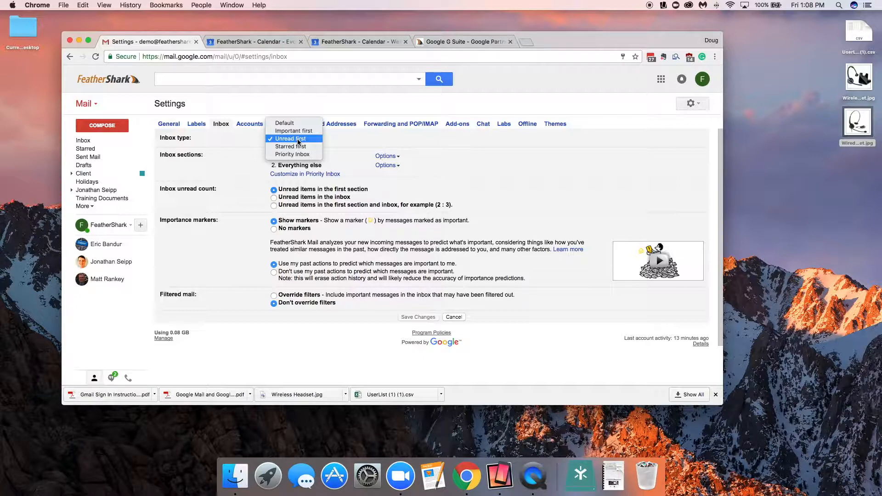
pyautogui.click(334, 138)
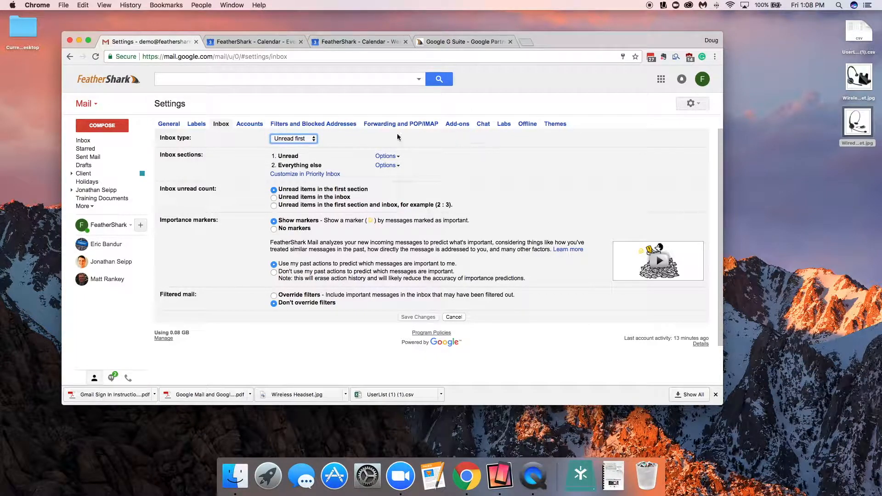
# Step: Review the Preview Pane lab on the Labs settings page and return to the inbox
pyautogui.click(503, 124)
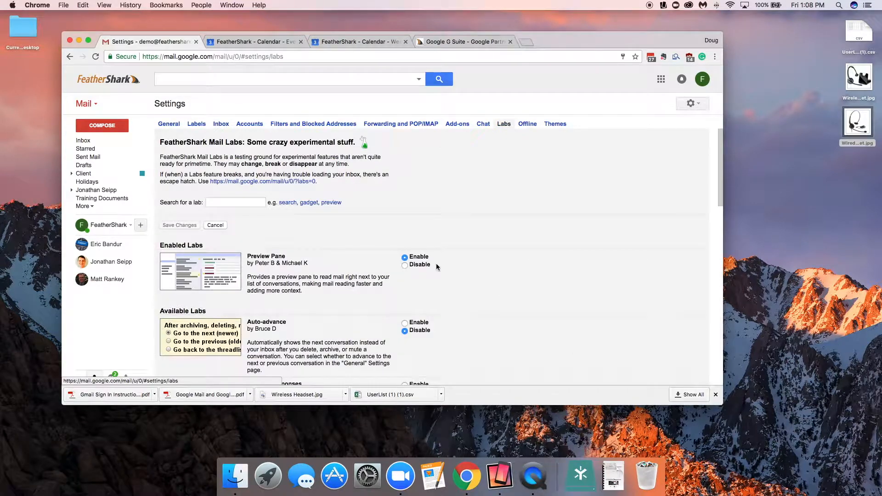
pyautogui.scroll(-2, 436, 263)
pyautogui.moveTo(247, 219); pyautogui.dragTo(288, 220)
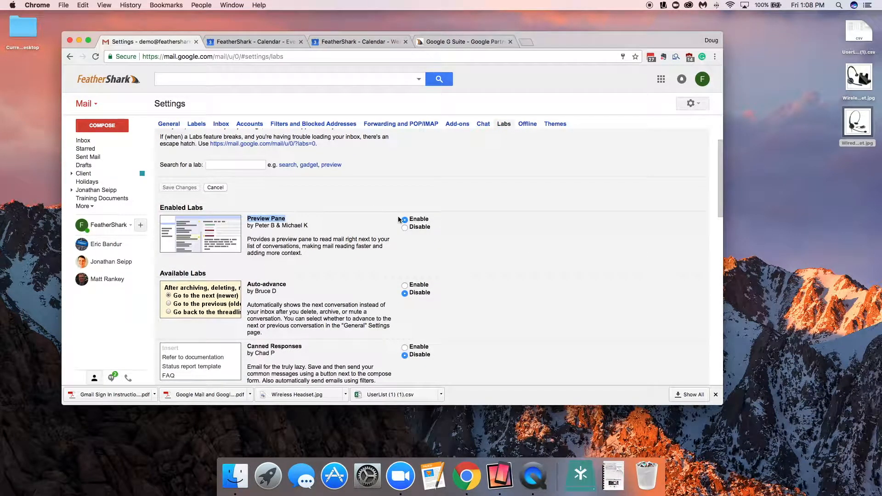
pyautogui.click(117, 144)
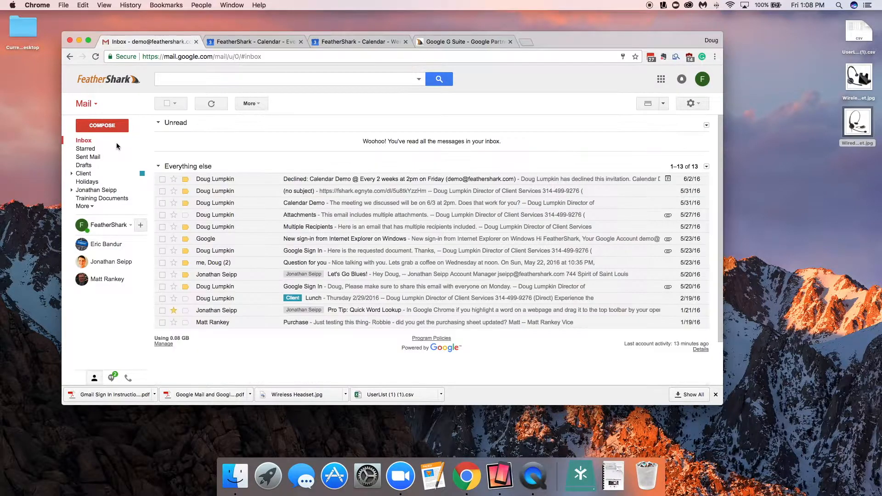
# Step: Turn on the preview pane with a vertical split of the inbox
pyautogui.click(655, 104)
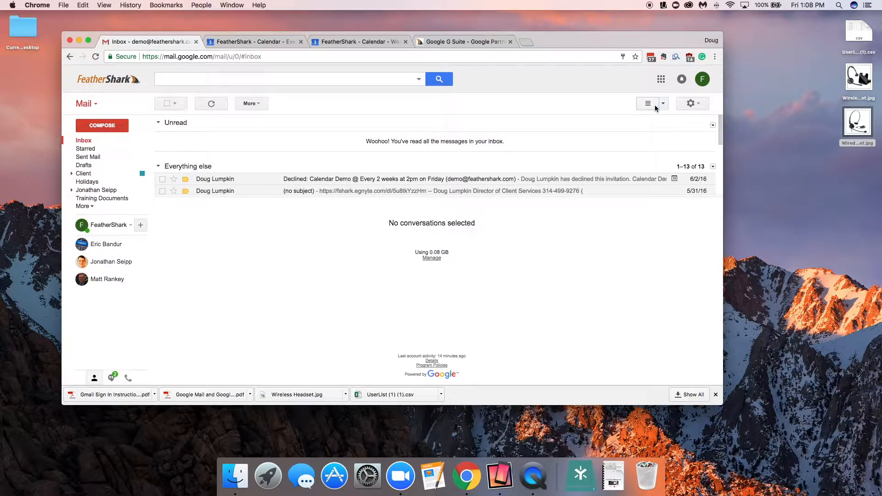
pyautogui.click(663, 104)
pyautogui.click(636, 124)
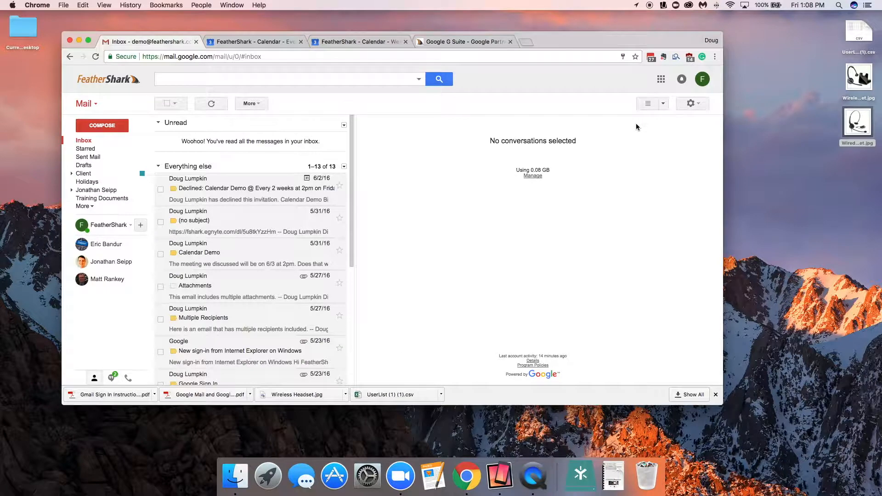
# Step: Preview the calendar decline, Let's Go Blues and Google Sign In conversations, then switch the pane back to no split
pyautogui.click(274, 193)
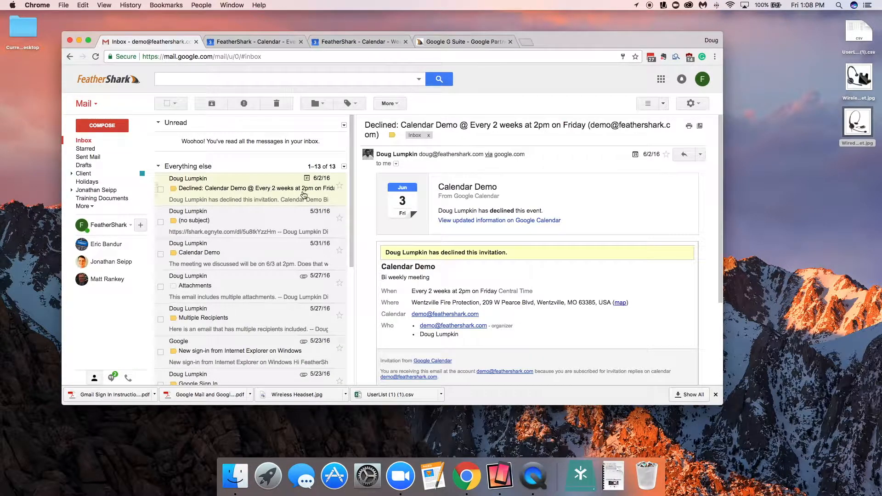
pyautogui.scroll(-3, 467, 242)
pyautogui.scroll(-5, 245, 232)
pyautogui.scroll(-2, 245, 233)
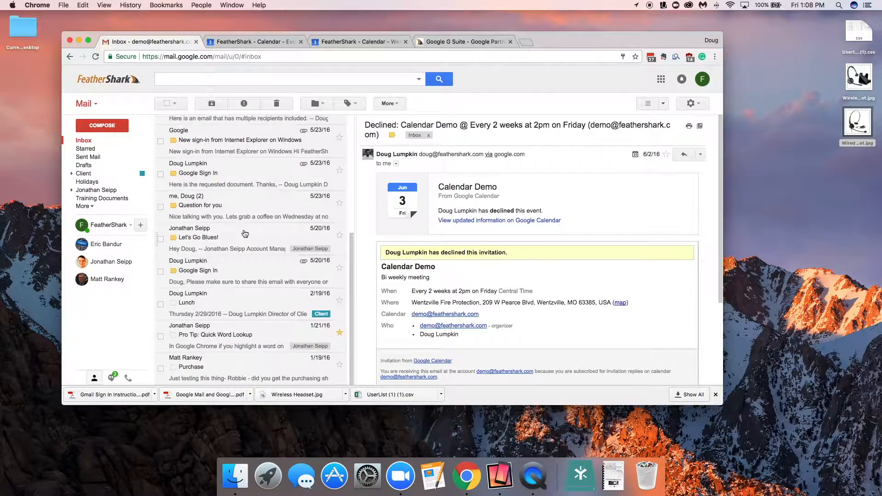
pyautogui.click(238, 247)
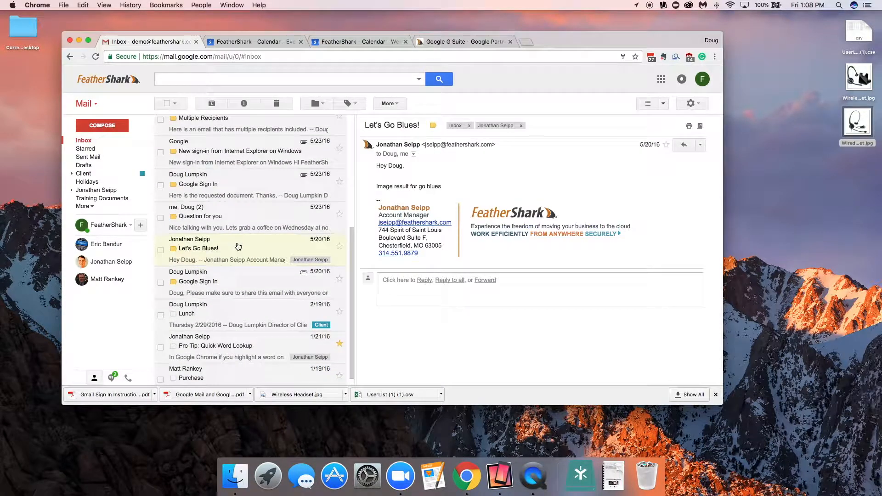
pyautogui.click(232, 278)
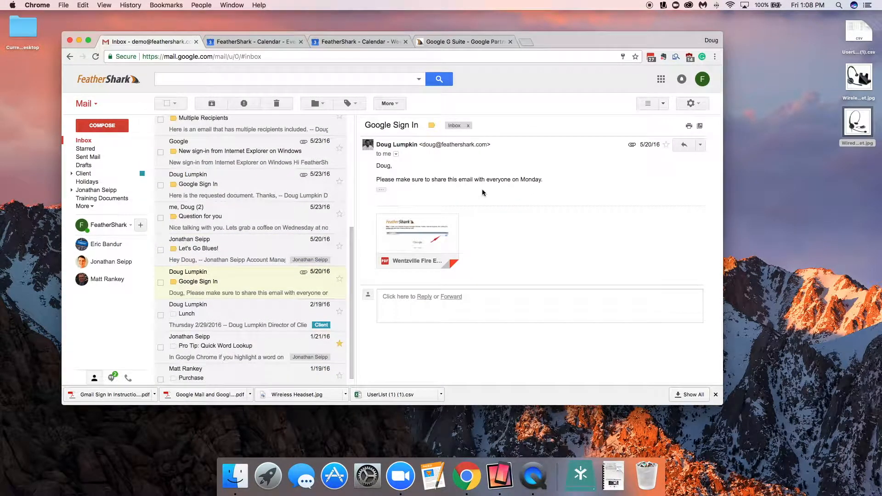
pyautogui.scroll(5, 192, 190)
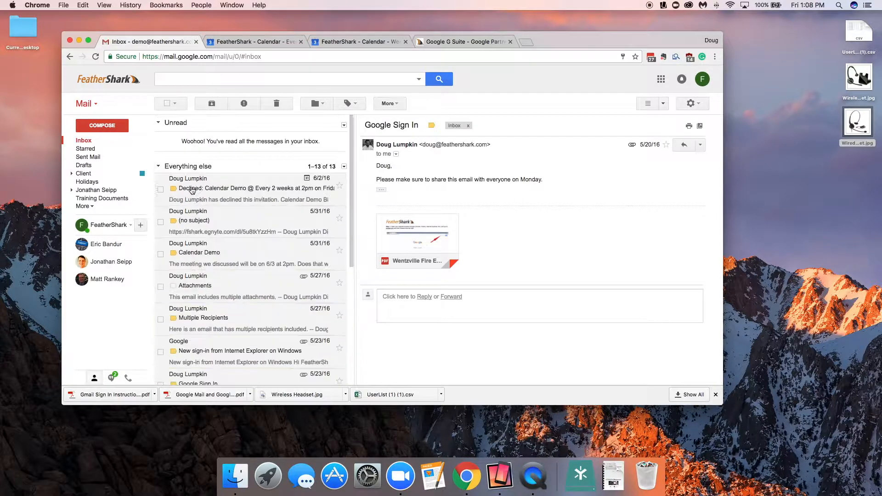
pyautogui.click(650, 103)
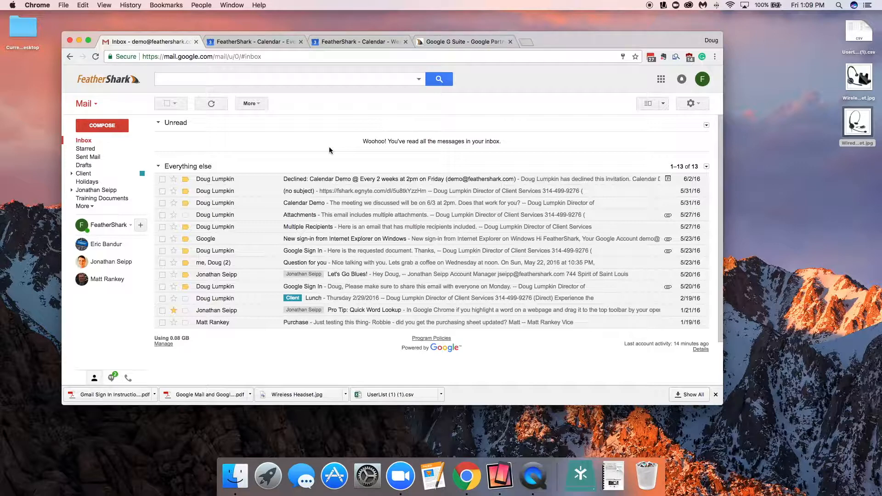
# Step: Open Calendar from the apps launcher and close the duplicate Calendar tabs
pyautogui.click(662, 80)
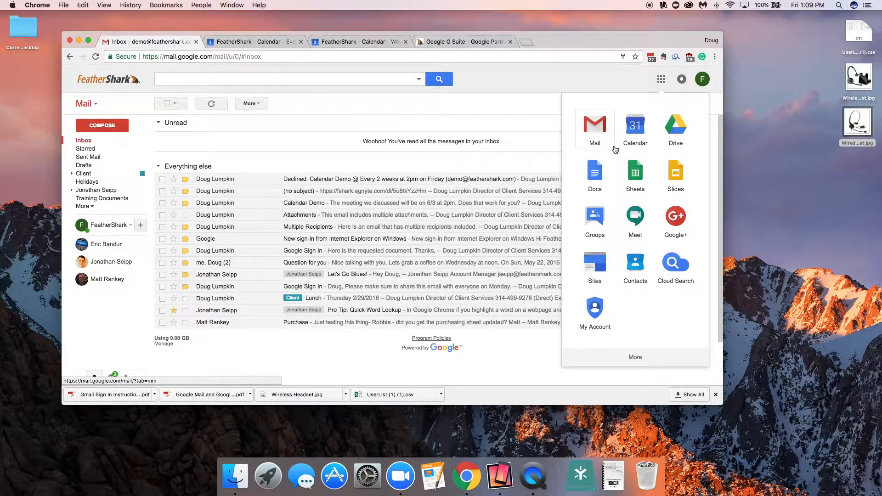
pyautogui.click(630, 127)
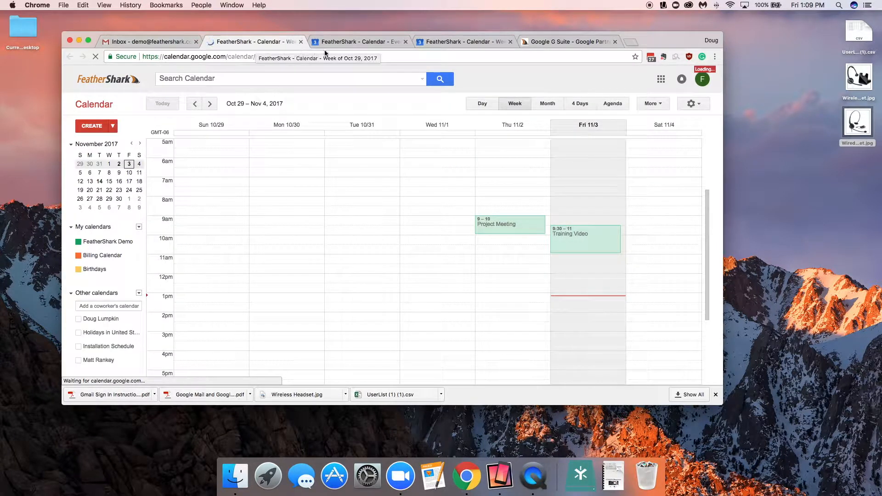
pyautogui.click(404, 42)
pyautogui.click(405, 42)
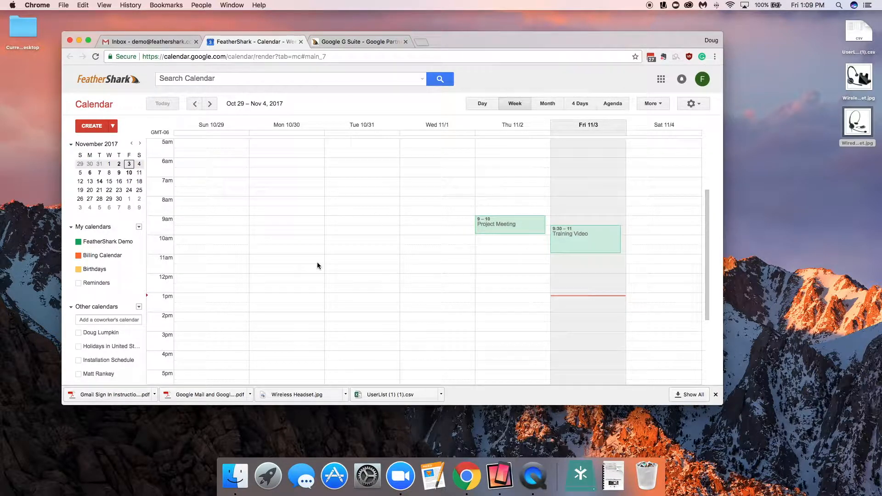
# Step: Browse the calendar through next and previous weeks and the day, week and month views, ending on Nov 5 – 11
pyautogui.scroll(-2, 304, 274)
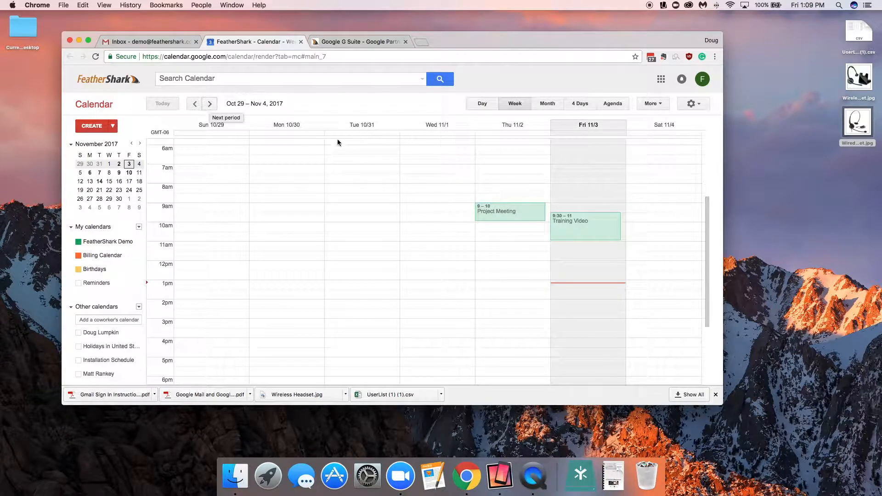
pyautogui.press('n')
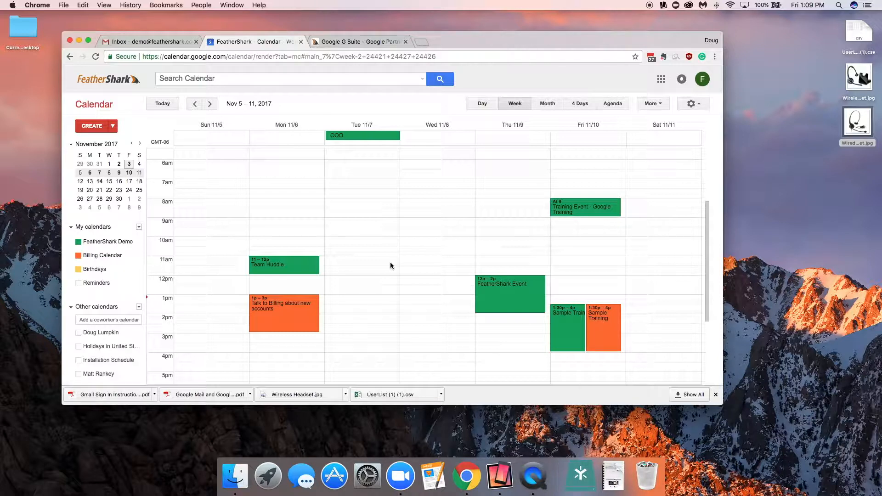
pyautogui.press('p')
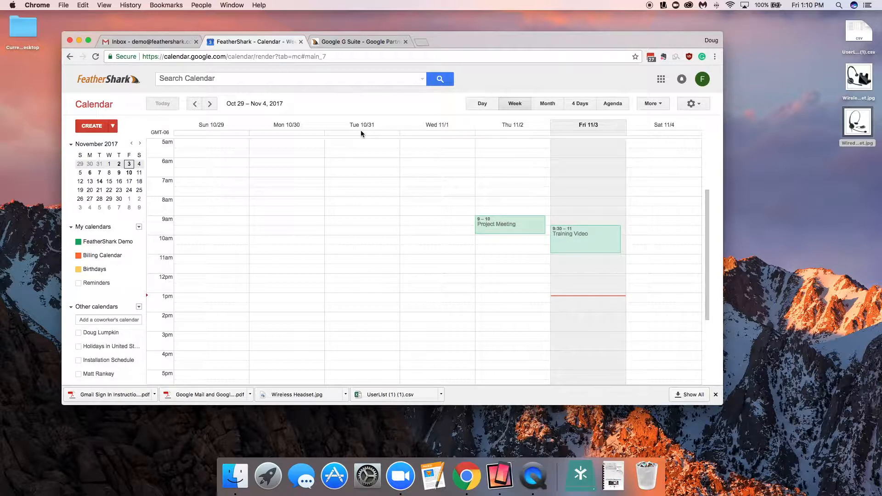
pyautogui.press('d')
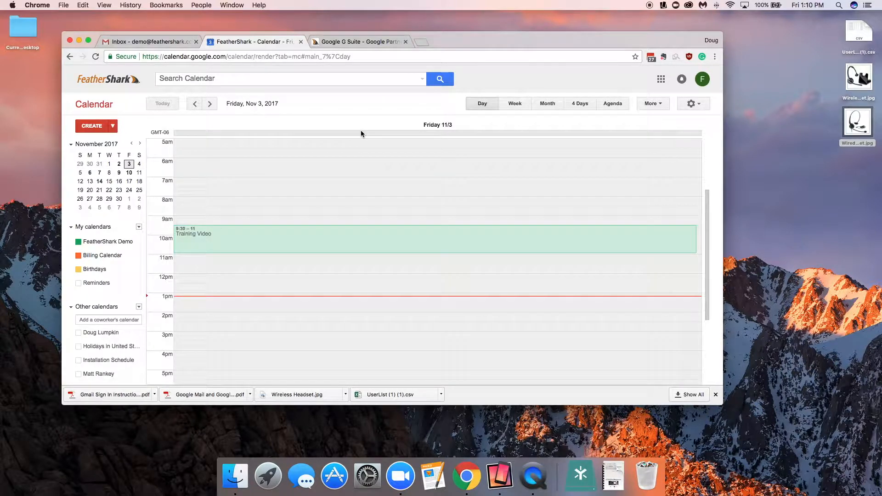
pyautogui.press('w')
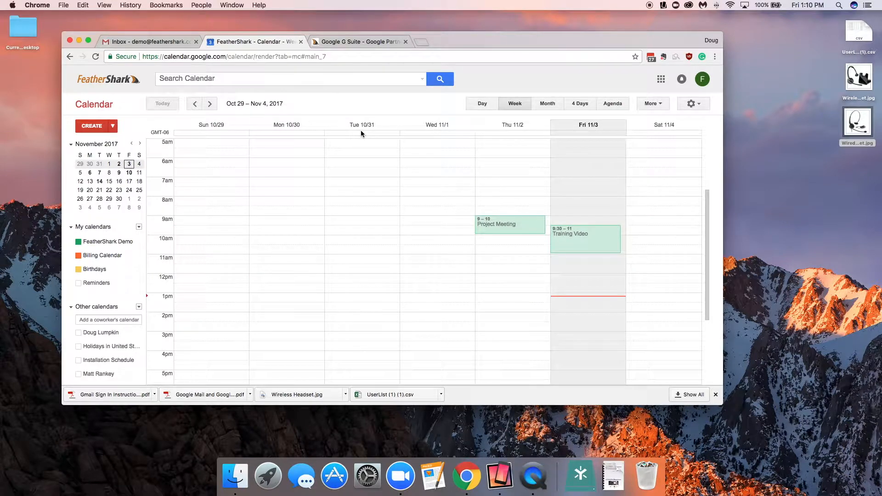
pyautogui.press('m')
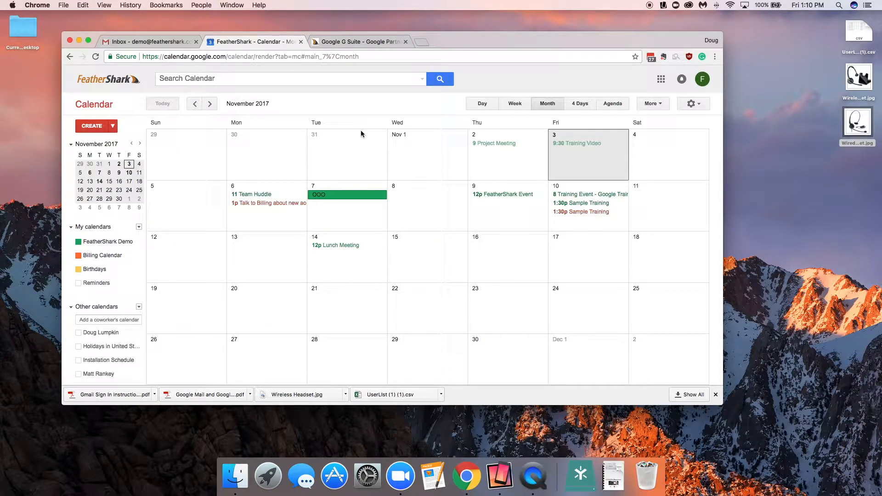
pyautogui.press('w')
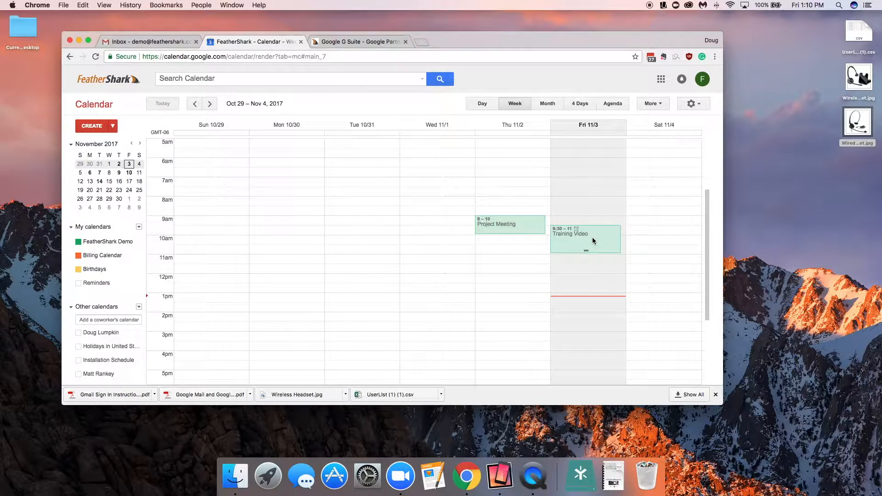
pyautogui.press('n')
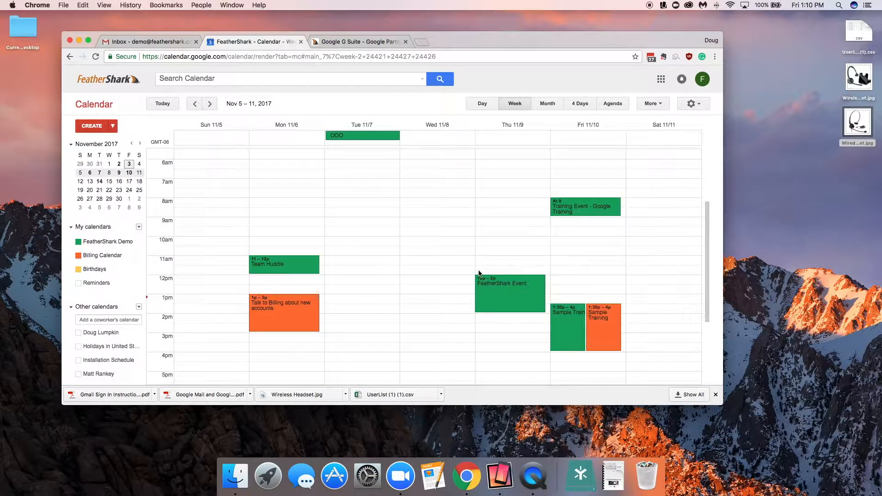
# Step: Move the FeatherShark Event to Wednesday, November 8 at 8am
pyautogui.scroll(-3, 381, 242)
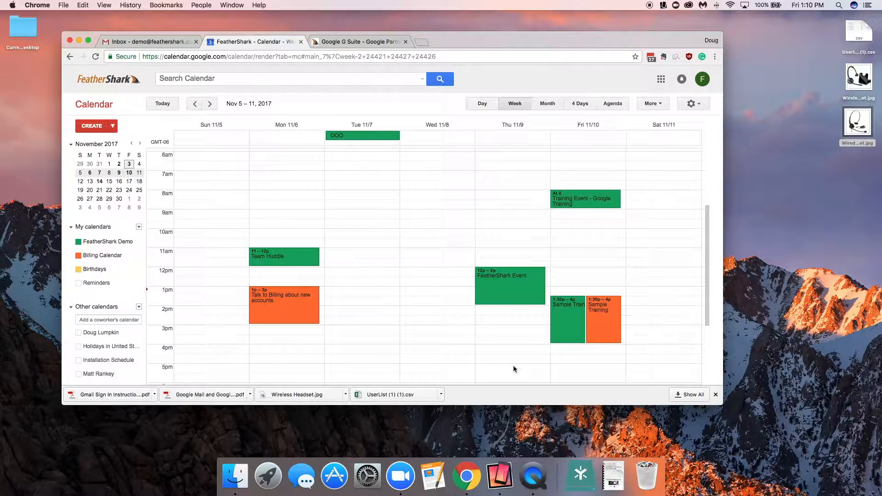
pyautogui.scroll(1, 496, 371)
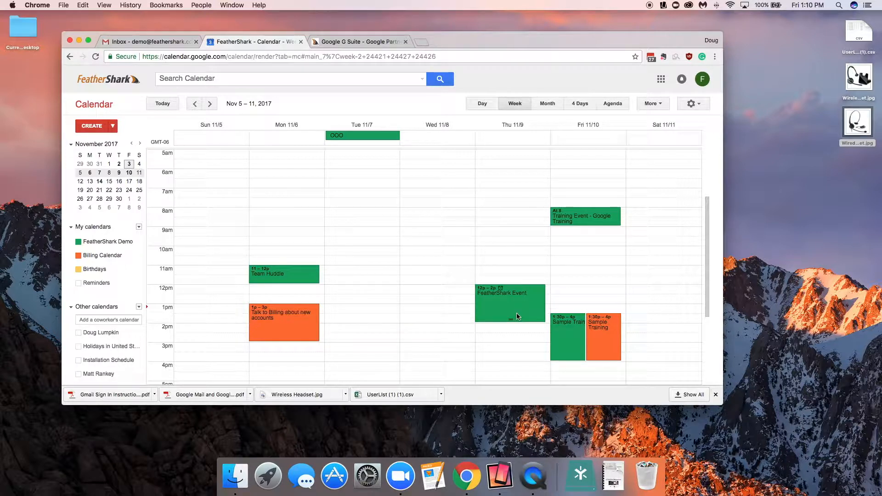
pyautogui.moveTo(509, 315)
pyautogui.mouseDown()
pyautogui.moveTo(363, 271)
pyautogui.moveTo(510, 308)
pyautogui.moveTo(590, 189)
pyautogui.moveTo(514, 292)
pyautogui.moveTo(518, 328)
pyautogui.mouseUp()
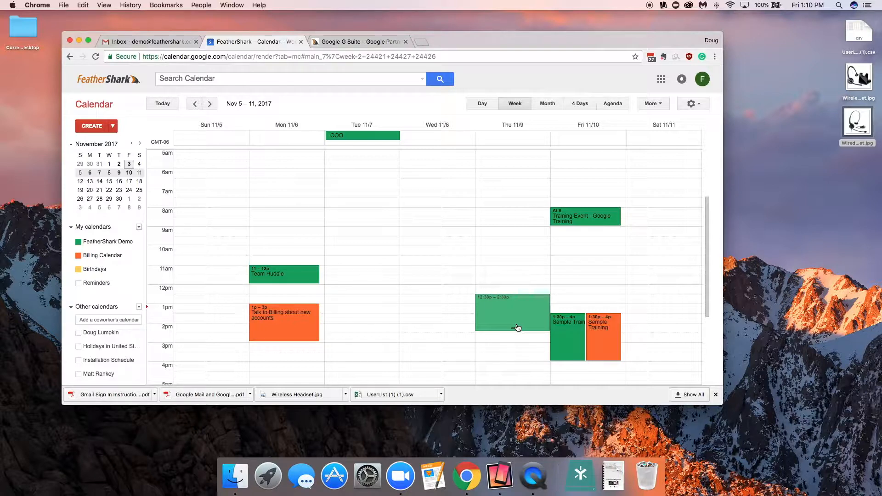
pyautogui.moveTo(518, 327); pyautogui.dragTo(427, 247)
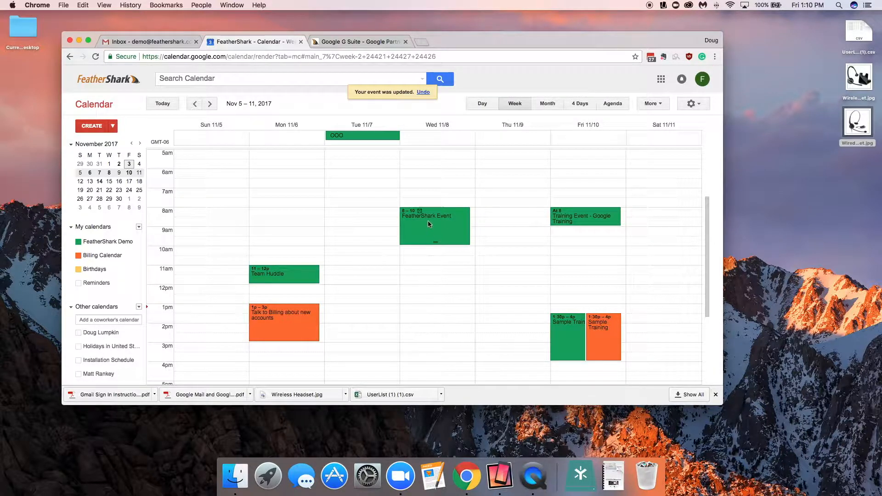
# Step: Open the FeatherShark Event for editing and add the coworker as a guest
pyautogui.click(428, 223)
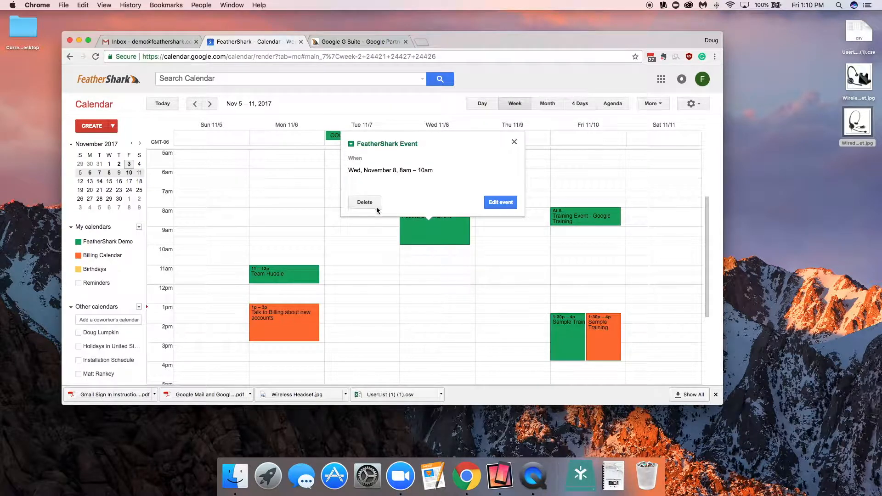
pyautogui.click(496, 203)
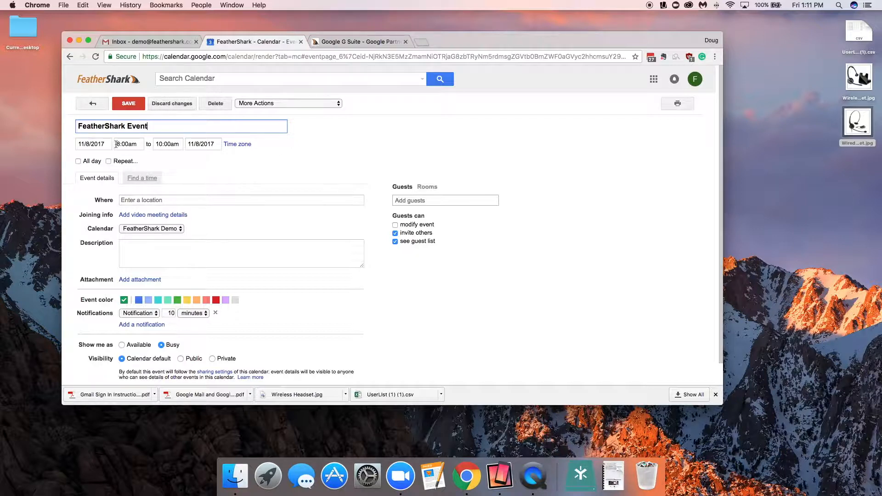
pyautogui.click(409, 201)
pyautogui.write('matt')
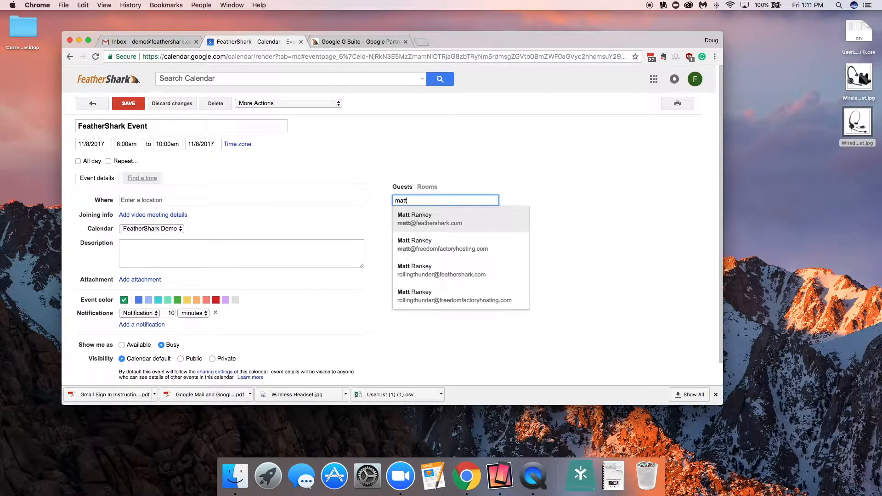
pyautogui.click(408, 219)
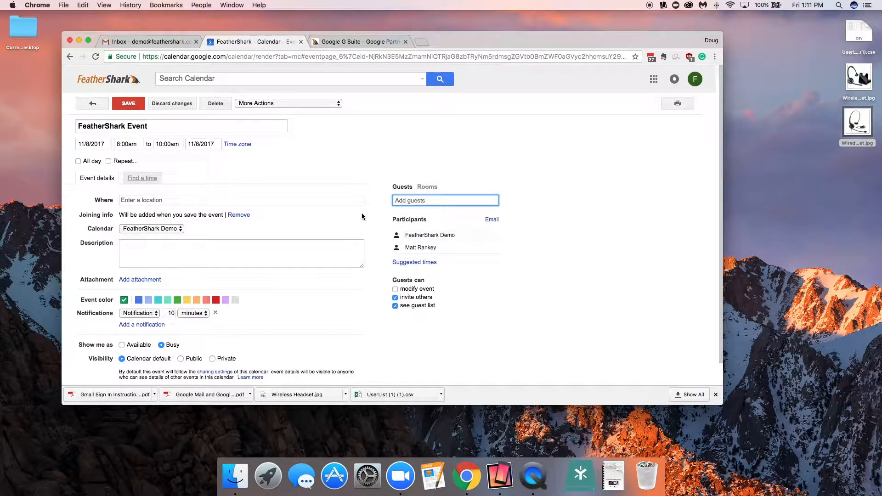
# Step: Set the event location to El Maguey, Chesterfield Towne Center, Chesterfield, MO
pyautogui.click(162, 200)
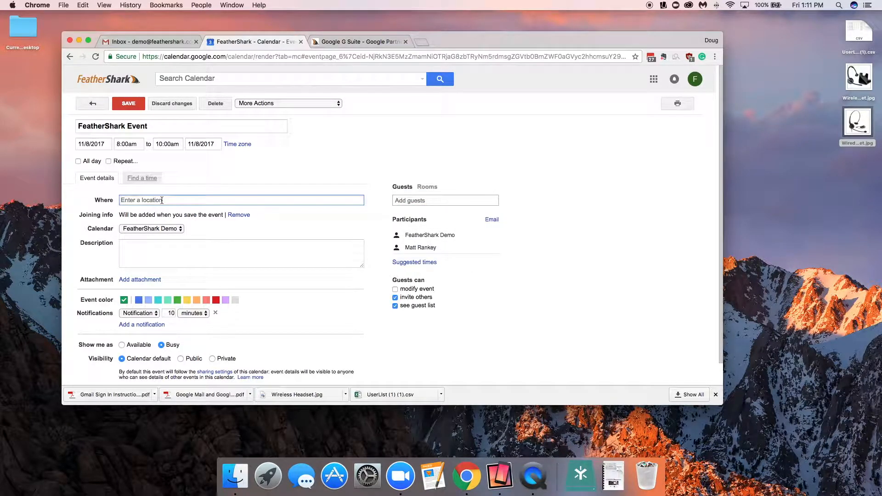
pyautogui.write('El Mag')
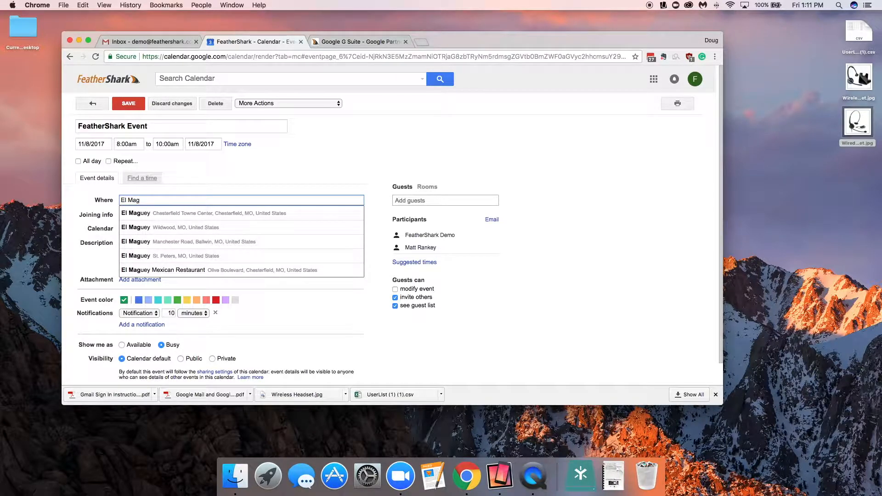
pyautogui.press('Down')
pyautogui.press('Return')
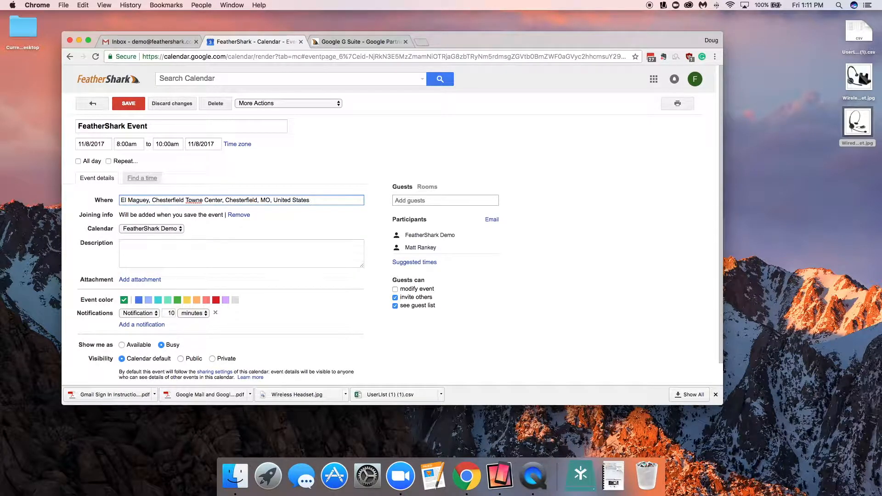
# Step: Enter the description "Sales Discussion." for the event
pyautogui.click(148, 252)
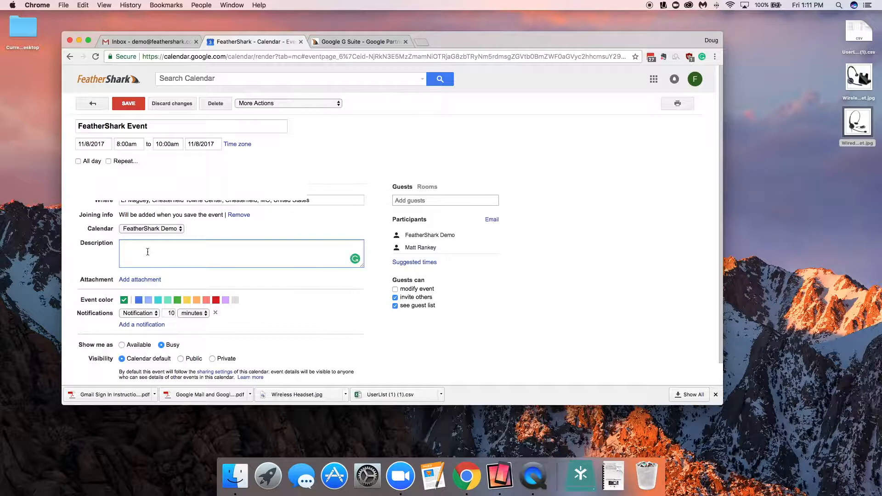
pyautogui.write('Sales Discussion.')
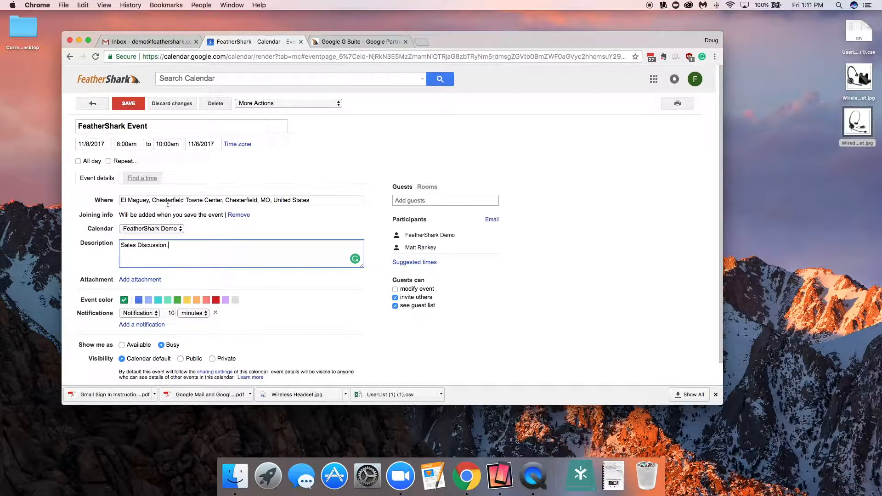
# Step: Save the event and send invitations to the guests
pyautogui.scroll(-1, 205, 279)
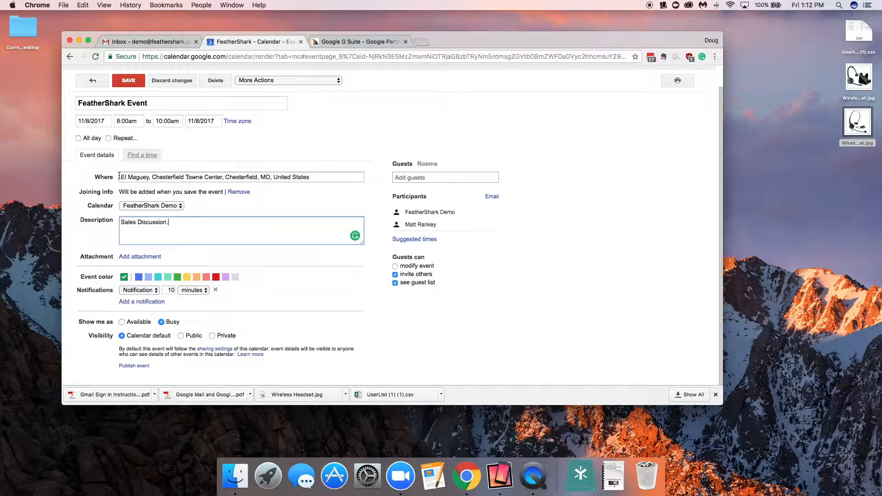
pyautogui.click(137, 82)
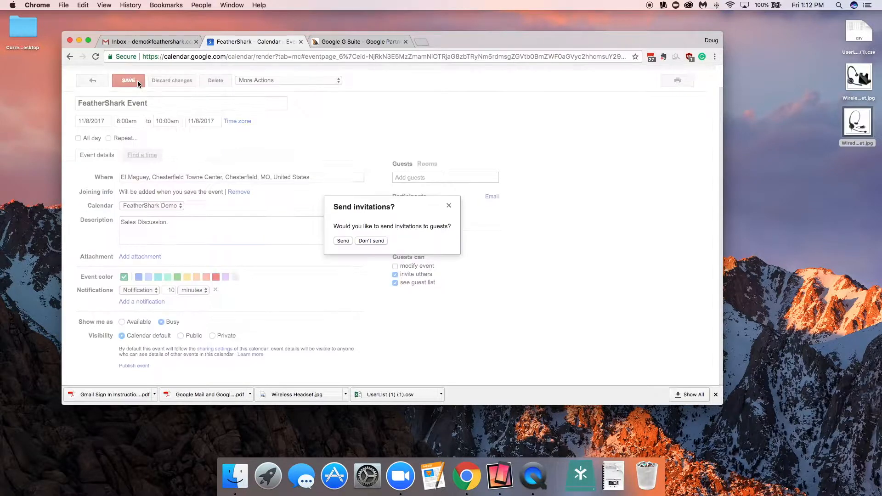
pyautogui.click(343, 241)
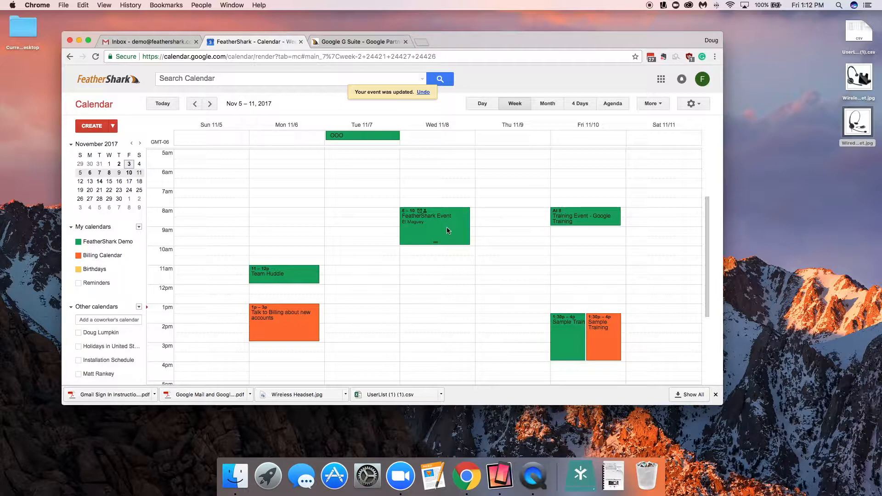
# Step: Show the Holidays in United States calendar
pyautogui.scroll(-3, 500, 252)
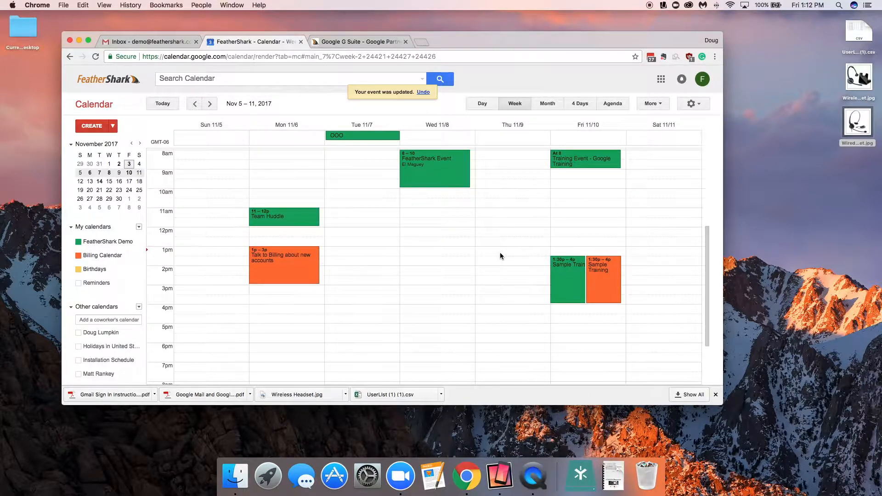
pyautogui.scroll(2, 496, 254)
pyautogui.scroll(-1, 111, 346)
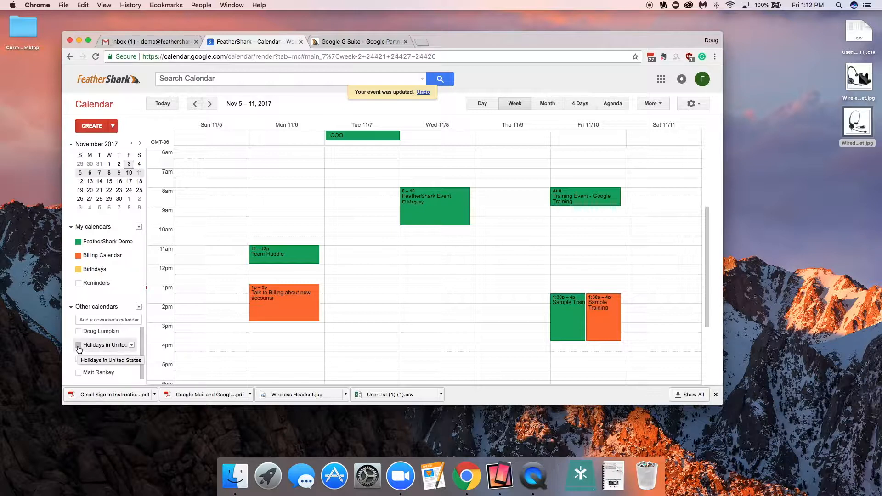
pyautogui.click(79, 346)
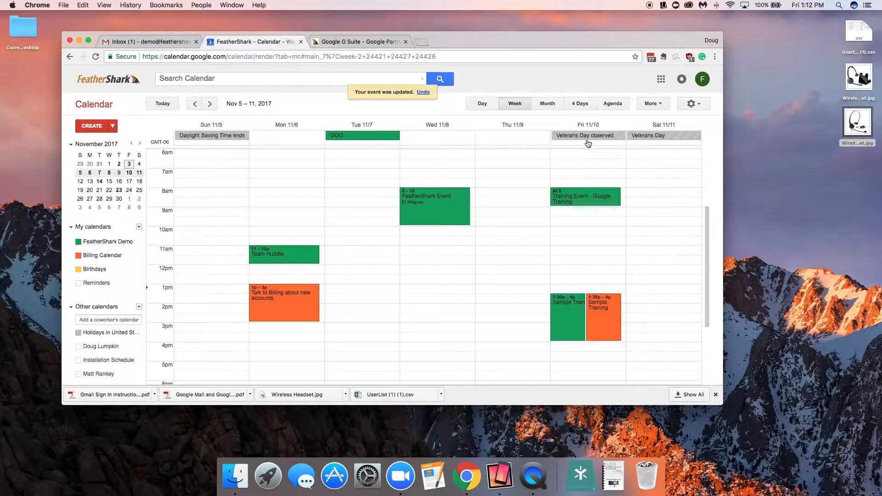
# Step: Browse forward through the weeks to view holidays, then return to the week of Nov 5 – 11
pyautogui.press('n')
pyautogui.press('n')
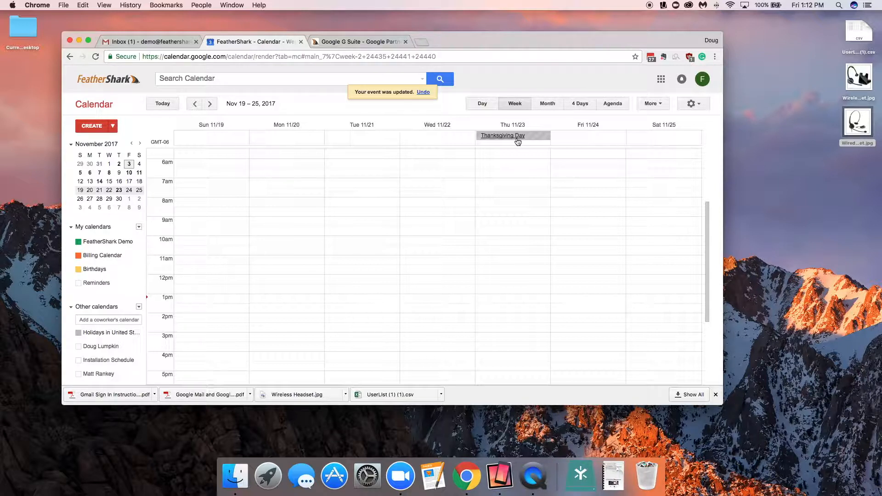
pyautogui.press('t')
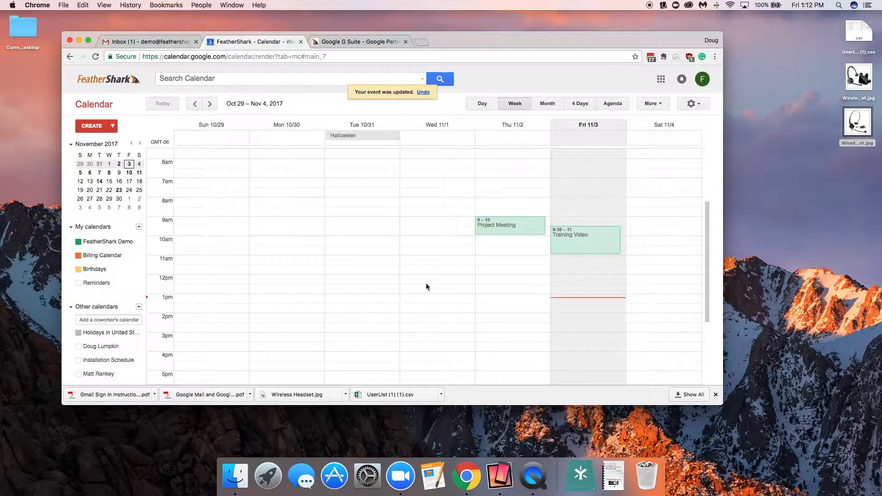
pyautogui.press('n')
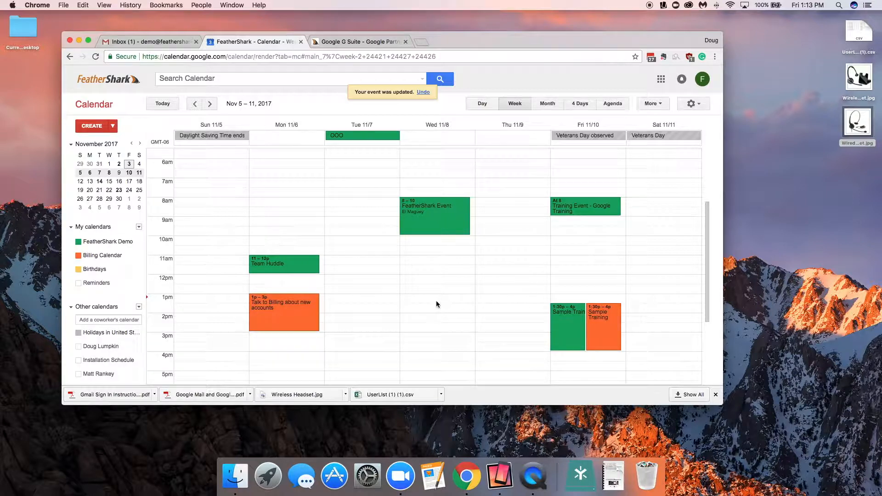
# Step: Add a coworker's calendar by searching "mi" under other calendars, then remove it from the list again
pyautogui.scroll(-1, 437, 301)
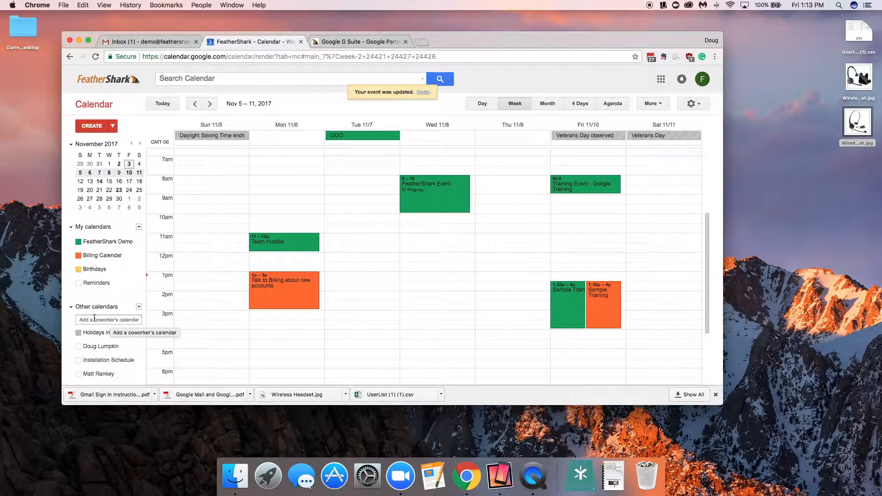
pyautogui.click(95, 318)
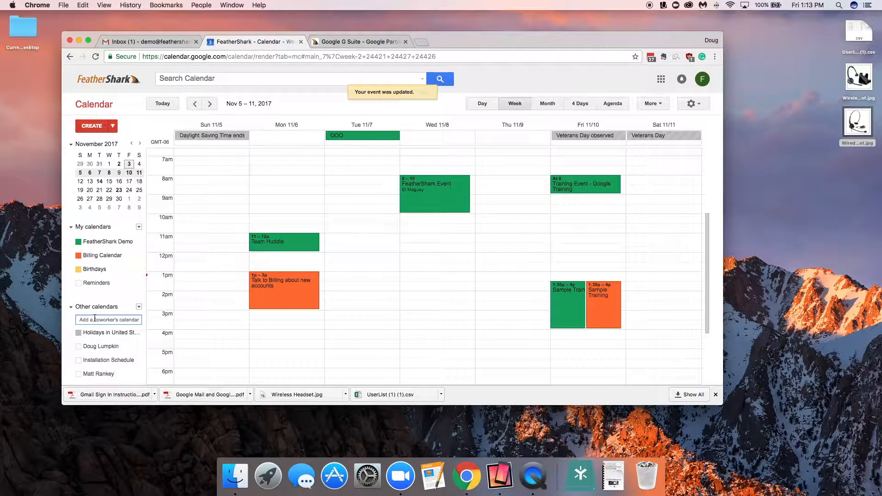
pyautogui.write('b')
pyautogui.press('BackSpace')
pyautogui.write('mi')
pyautogui.click(103, 339)
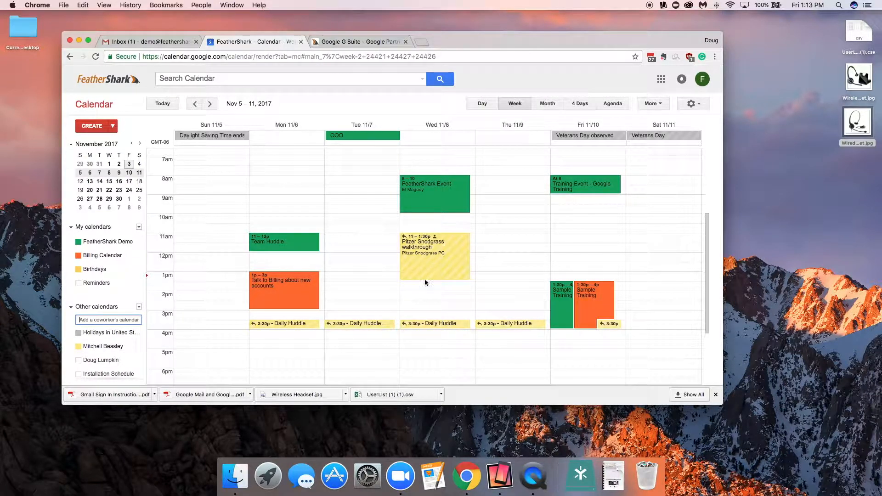
pyautogui.click(79, 347)
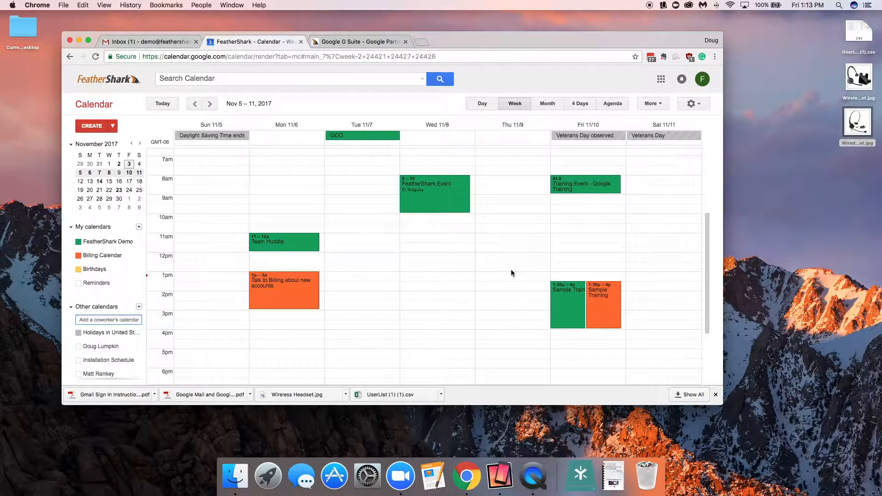
# Step: Switch to the inbox and open the acceptance reply for the FeatherShark Event to read its details
pyautogui.scroll(2, 511, 270)
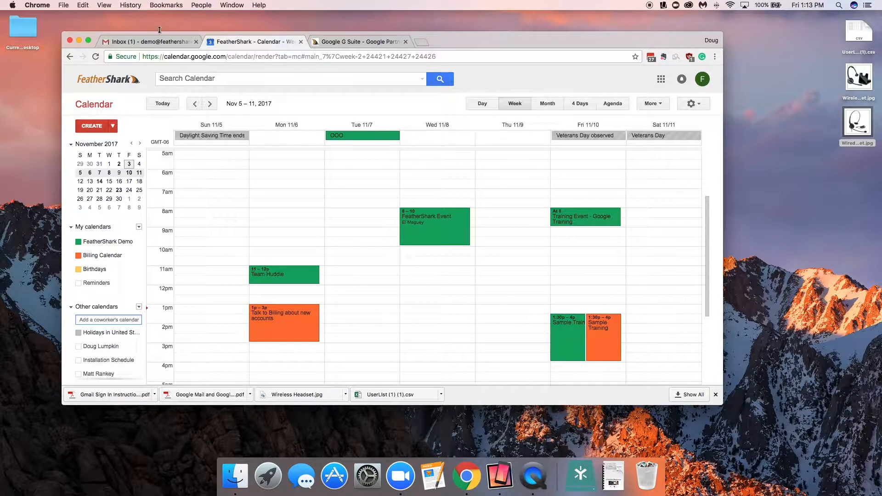
pyautogui.click(146, 43)
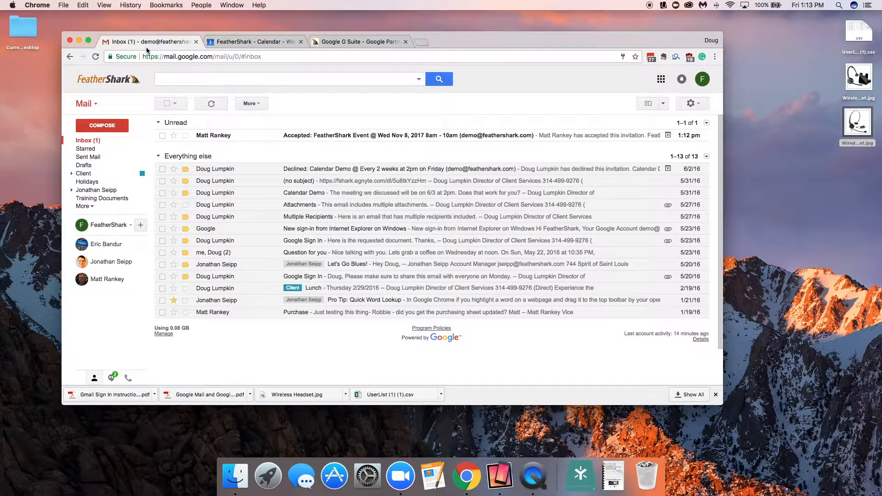
pyautogui.click(263, 134)
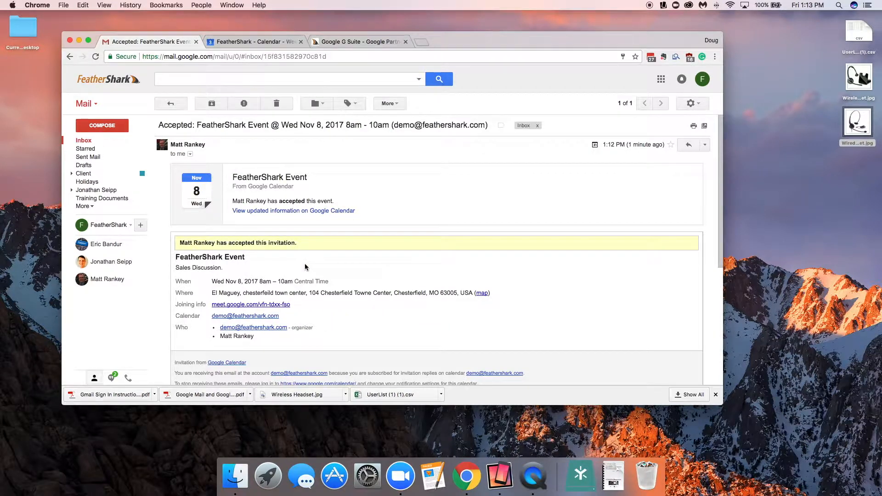
pyautogui.scroll(-3, 305, 263)
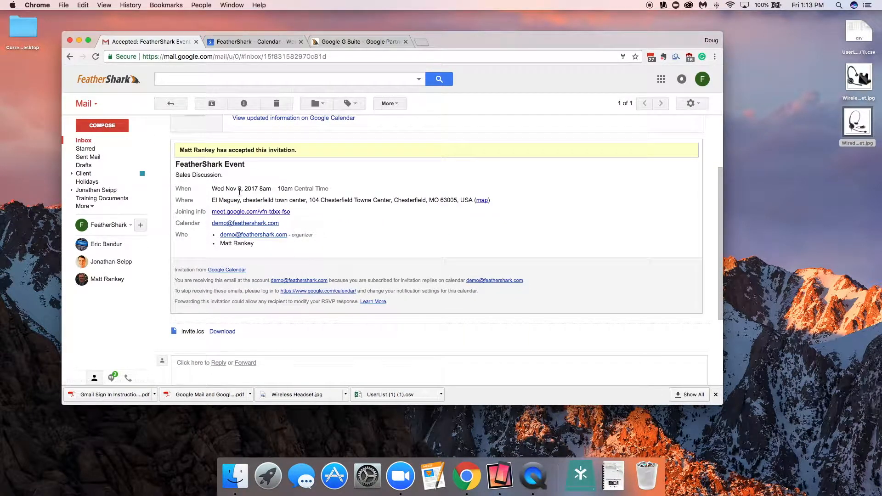
pyautogui.scroll(1, 200, 183)
pyautogui.scroll(2, 200, 182)
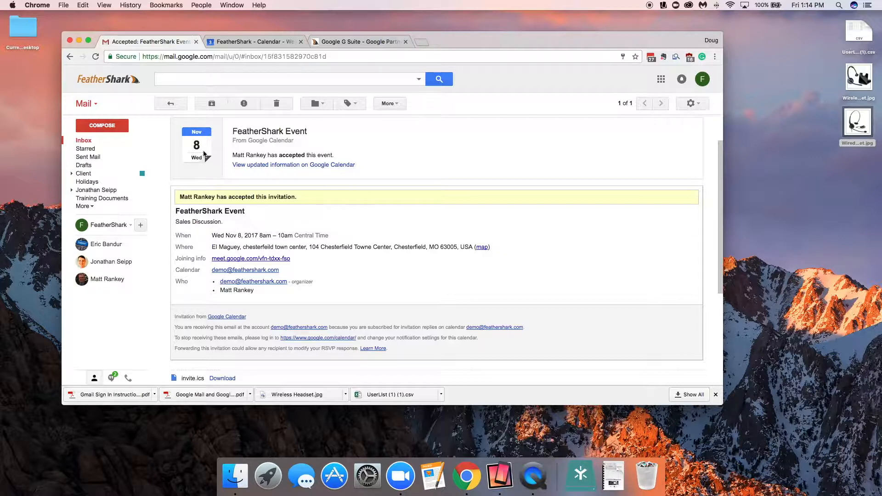
# Step: Open the FeatherShark Event in the calendar to review the guests' responses, then return to the week view
pyautogui.click(250, 53)
pyautogui.click(251, 41)
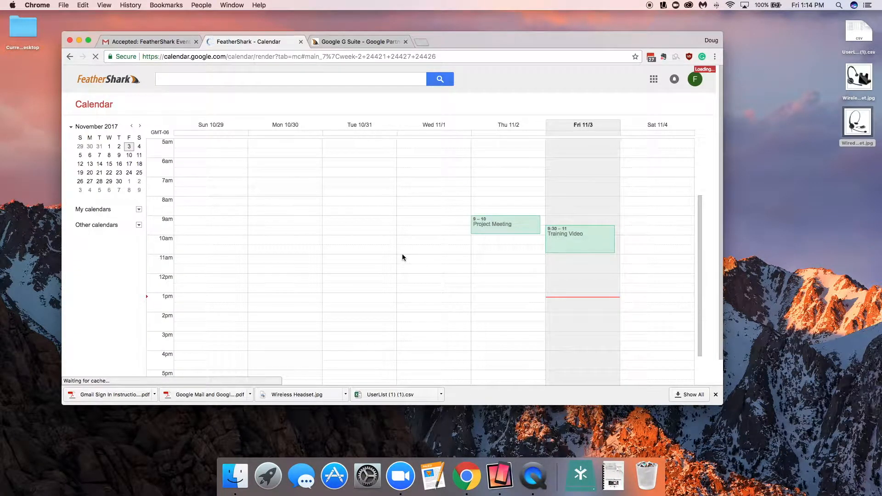
pyautogui.click(417, 233)
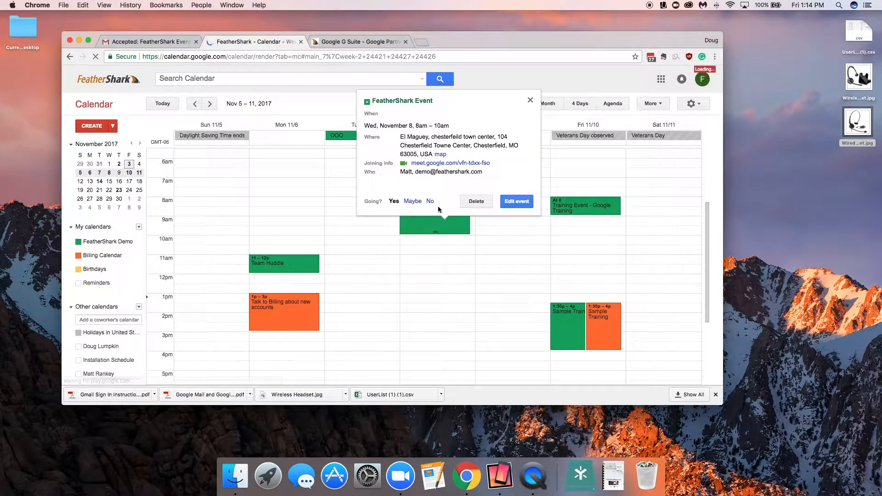
pyautogui.click(517, 204)
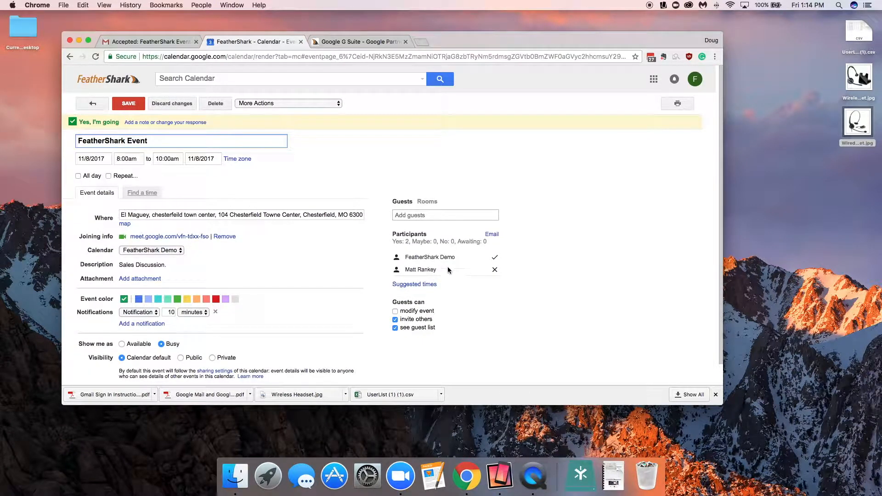
pyautogui.click(95, 104)
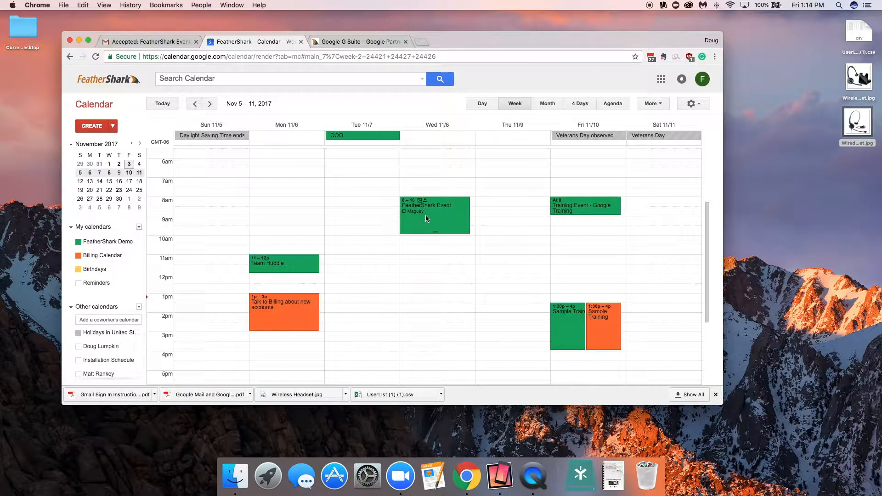
# Step: Open the Google apps launcher, then go back to the Gmail inbox
pyautogui.moveTo(426, 215)
pyautogui.mouseDown()
pyautogui.moveTo(371, 243)
pyautogui.moveTo(417, 235)
pyautogui.moveTo(427, 224)
pyautogui.mouseUp()
pyautogui.click(661, 81)
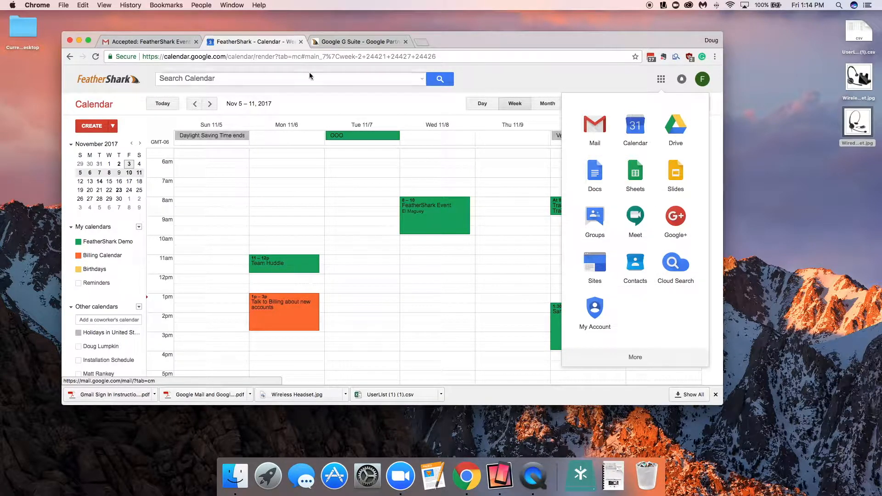
pyautogui.click(167, 43)
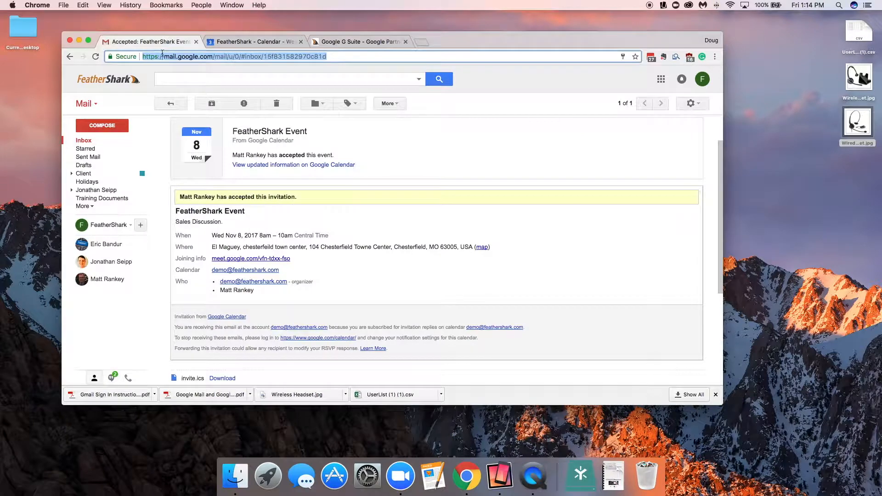
pyautogui.click(84, 140)
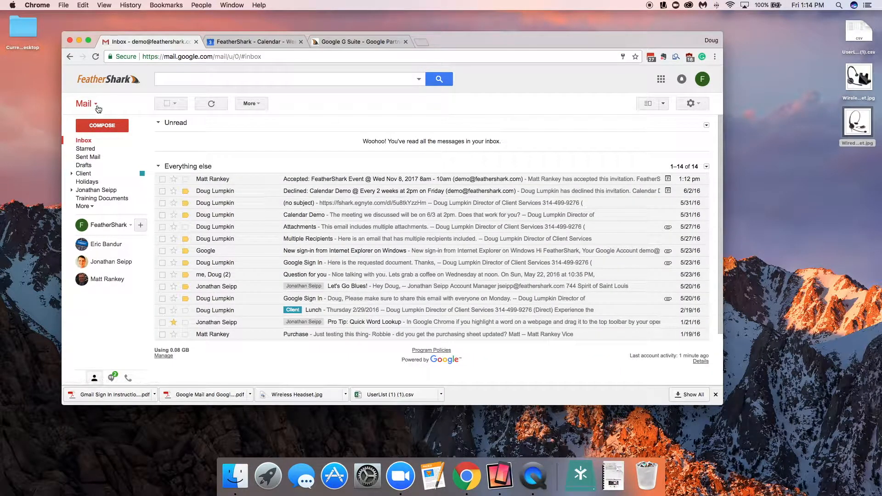
# Step: Switch from Mail to Contacts and view the Most Contacted group
pyautogui.click(94, 105)
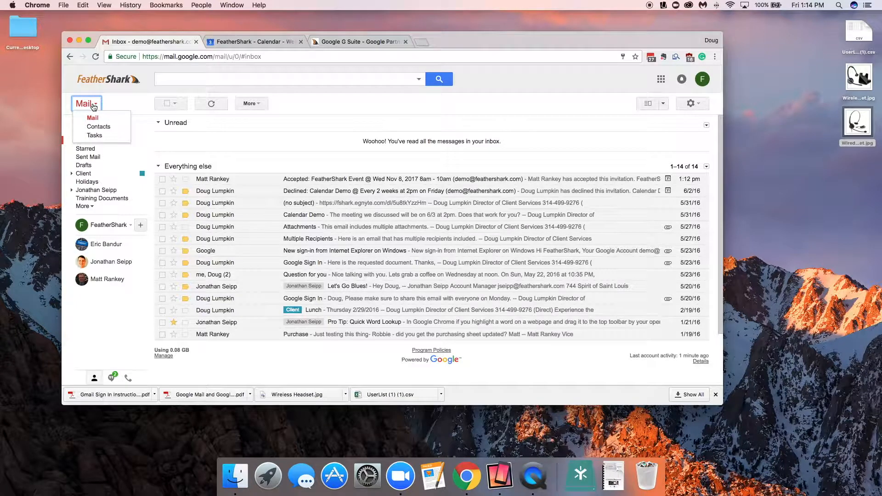
pyautogui.click(100, 129)
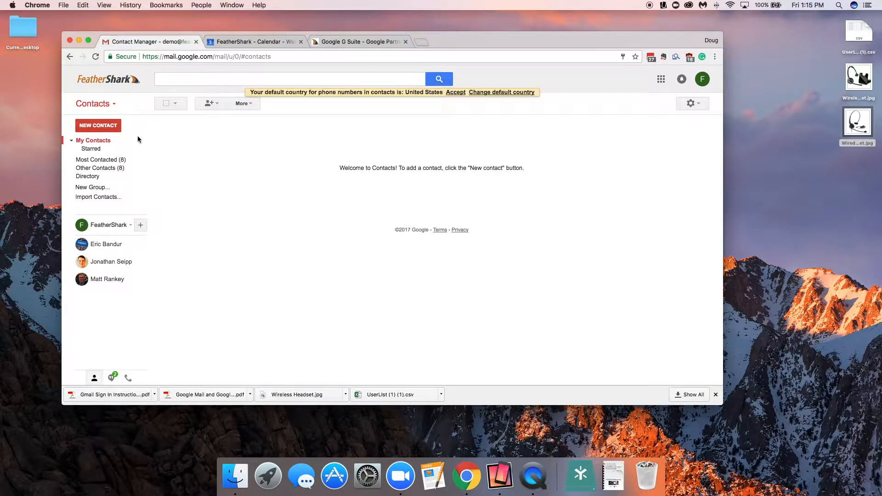
pyautogui.click(105, 161)
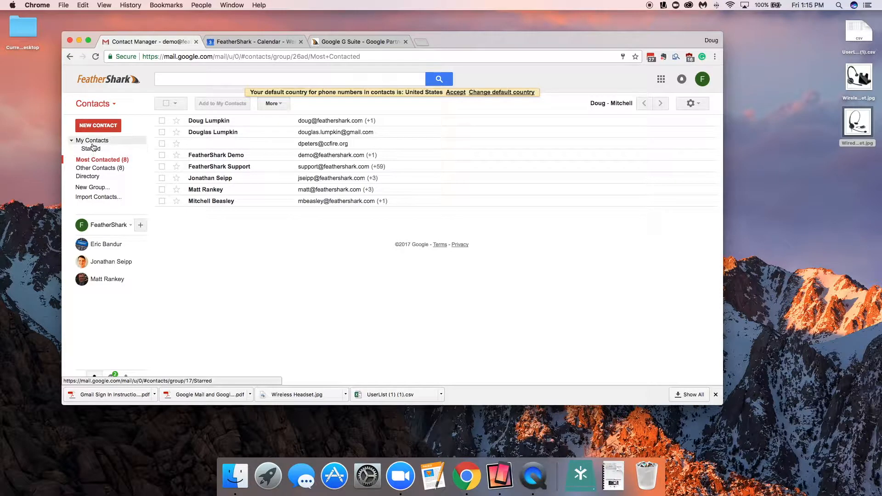
# Step: Create a new contact with the person's full name, job title CEO and company ACME, then switch back to Mail
pyautogui.click(98, 126)
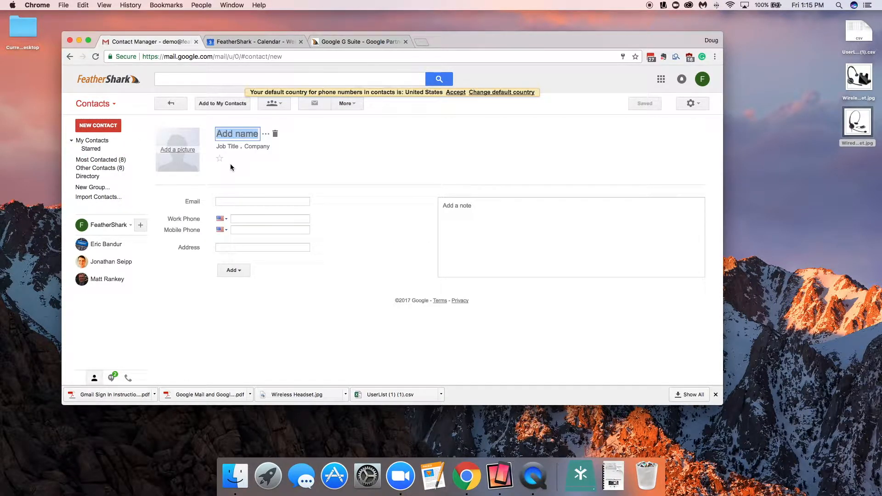
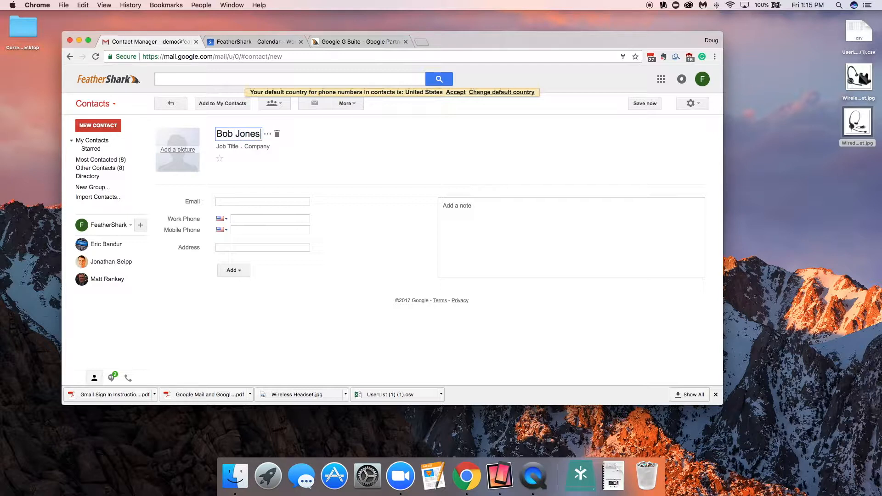
pyautogui.click(231, 148)
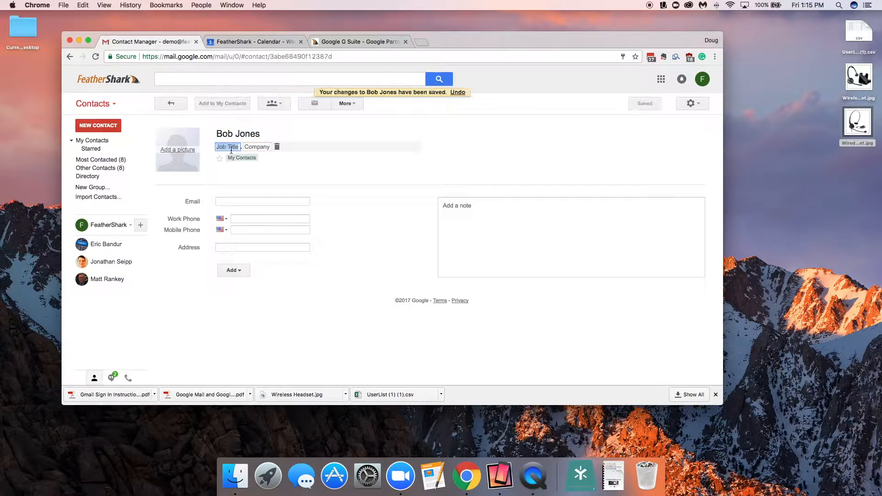
pyautogui.write('CEO')
pyautogui.press('Tab')
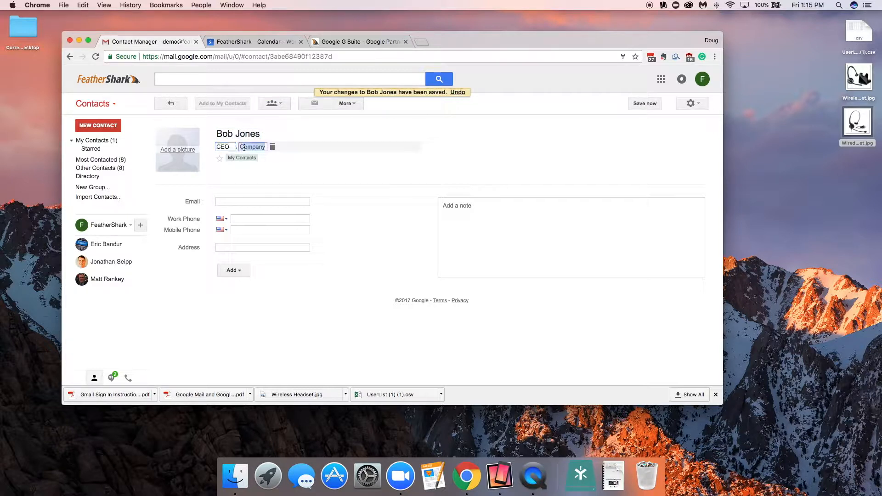
pyautogui.write('ACME')
pyautogui.click(228, 201)
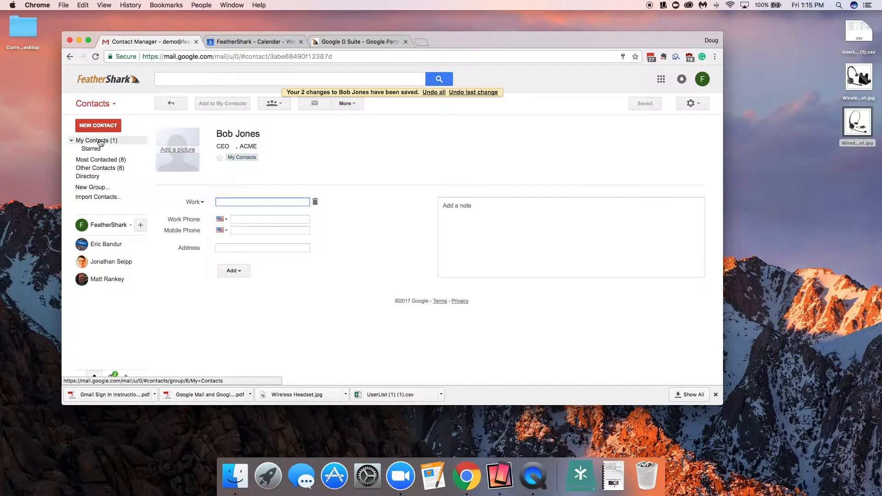
pyautogui.click(105, 103)
pyautogui.click(92, 117)
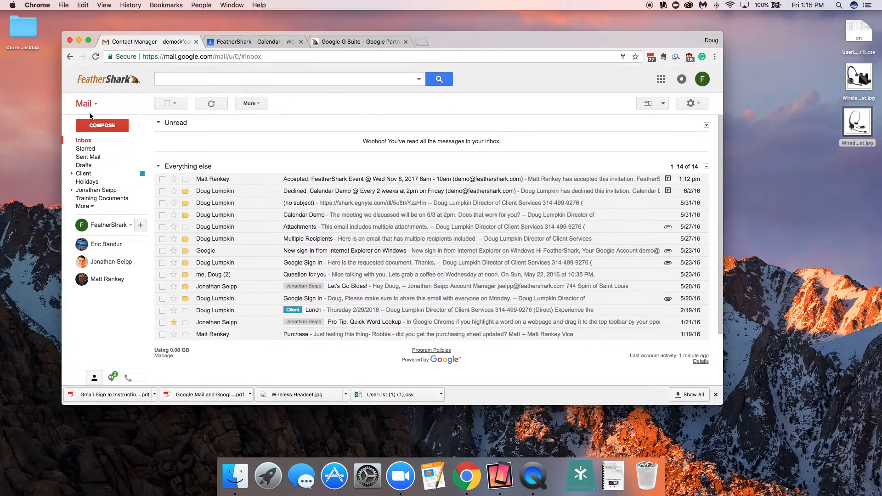